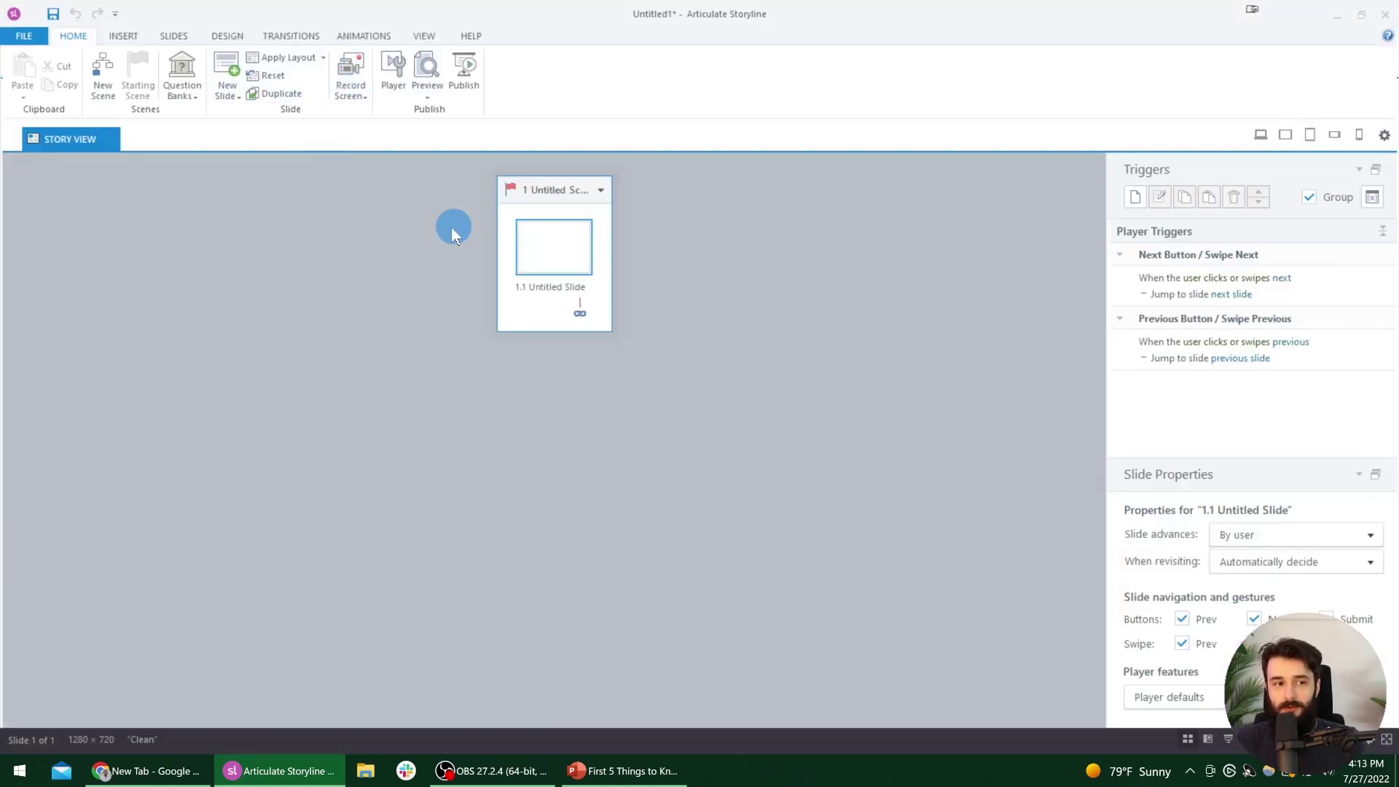
- Open the File menu of the new untitled Storyline project
click(20, 38)
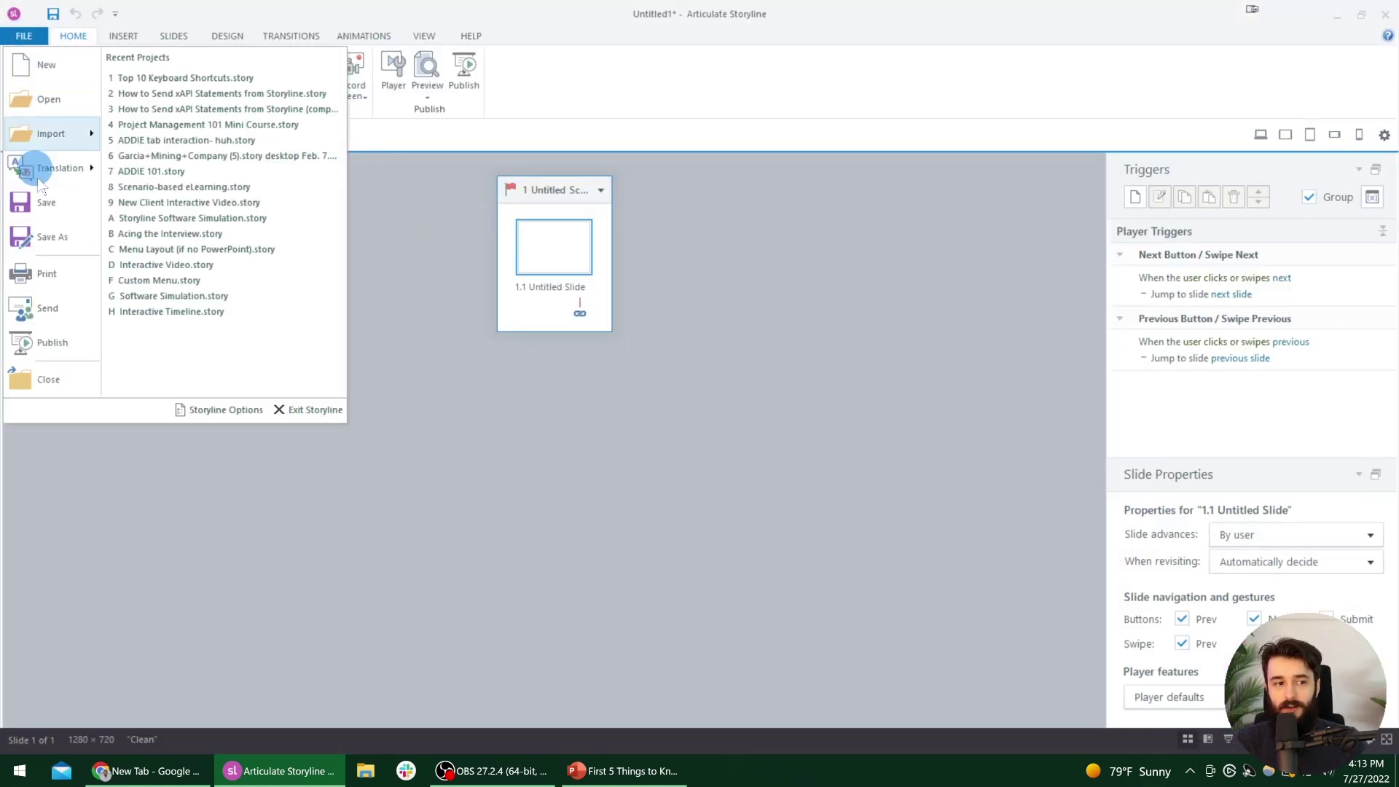
- Save the project to the Desktop folder as Storyline 101.story
click(49, 227)
click(207, 258)
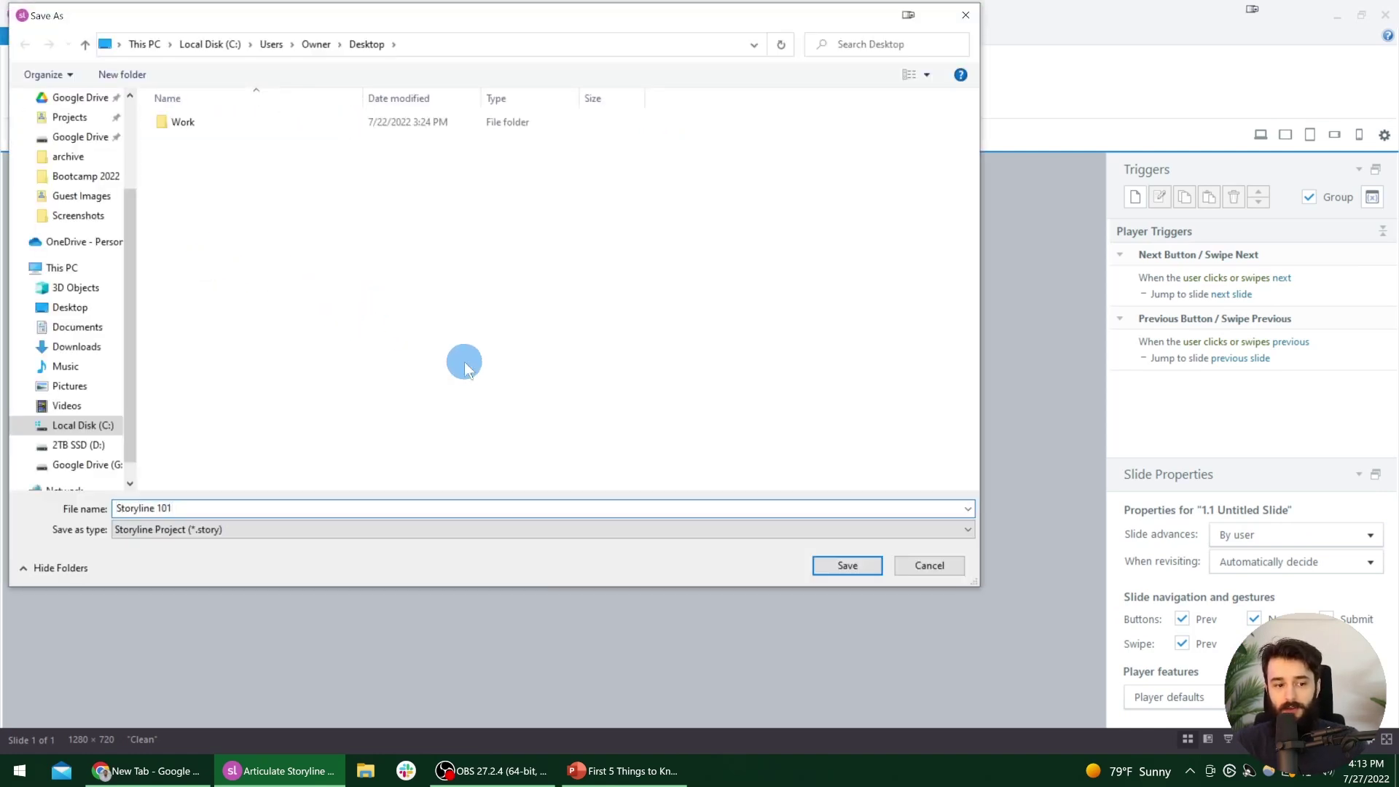
click(212, 534)
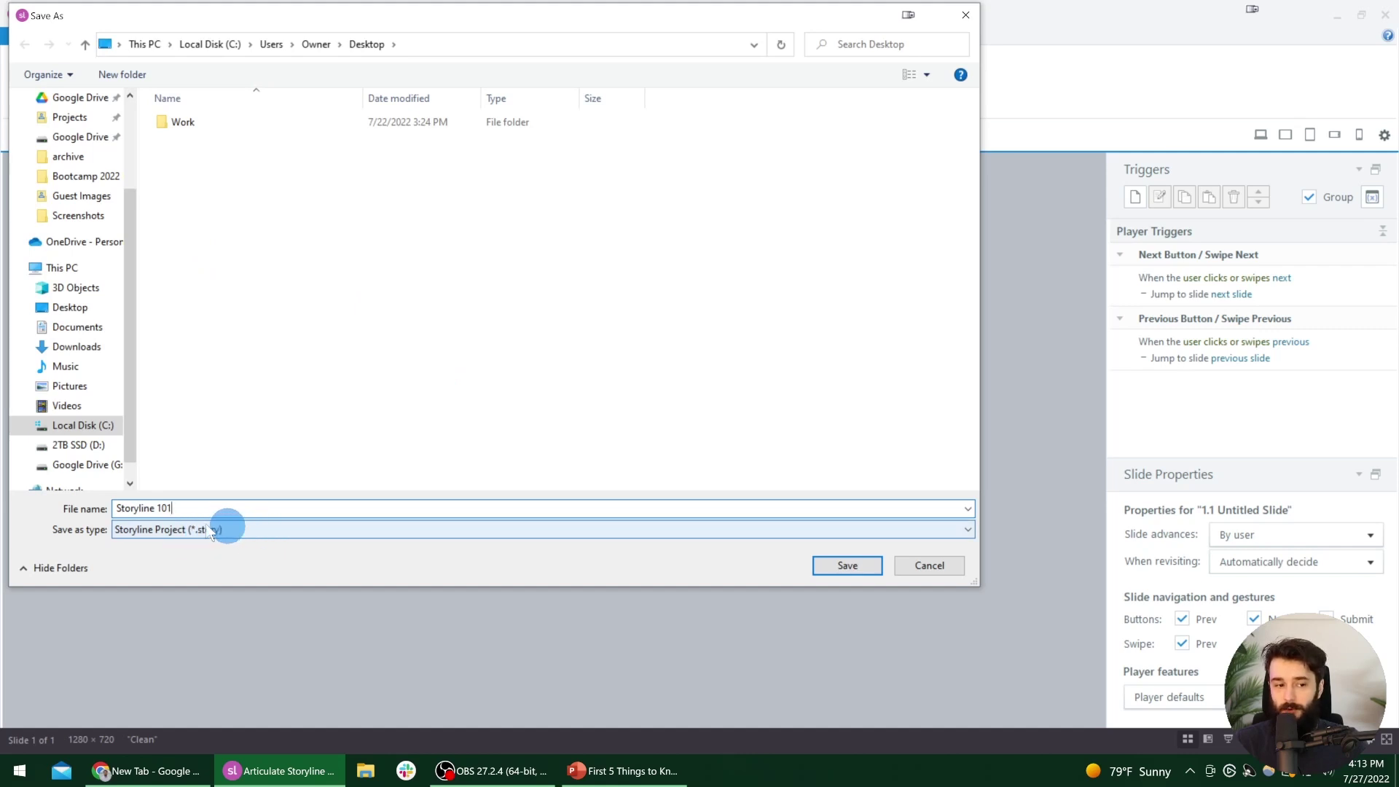
click(185, 508)
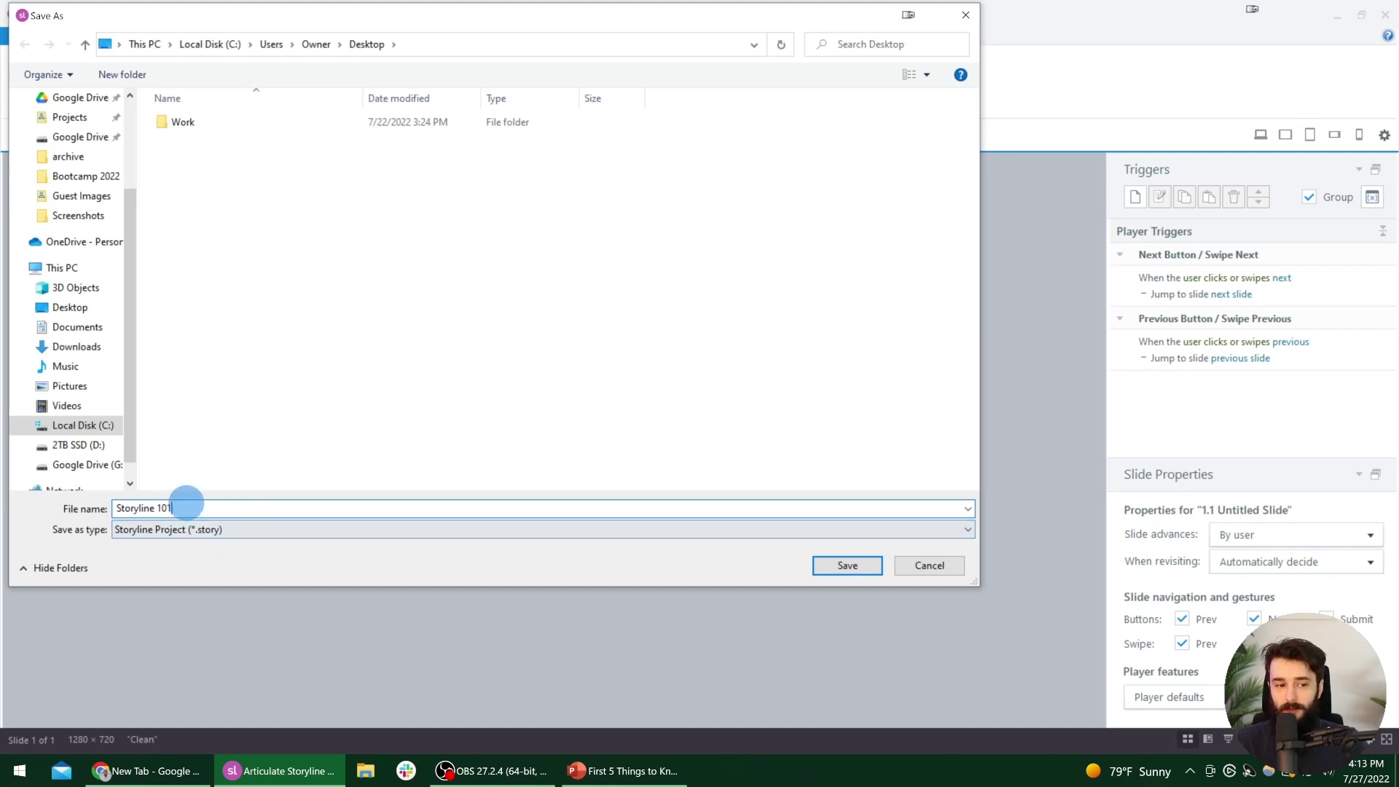
click(836, 571)
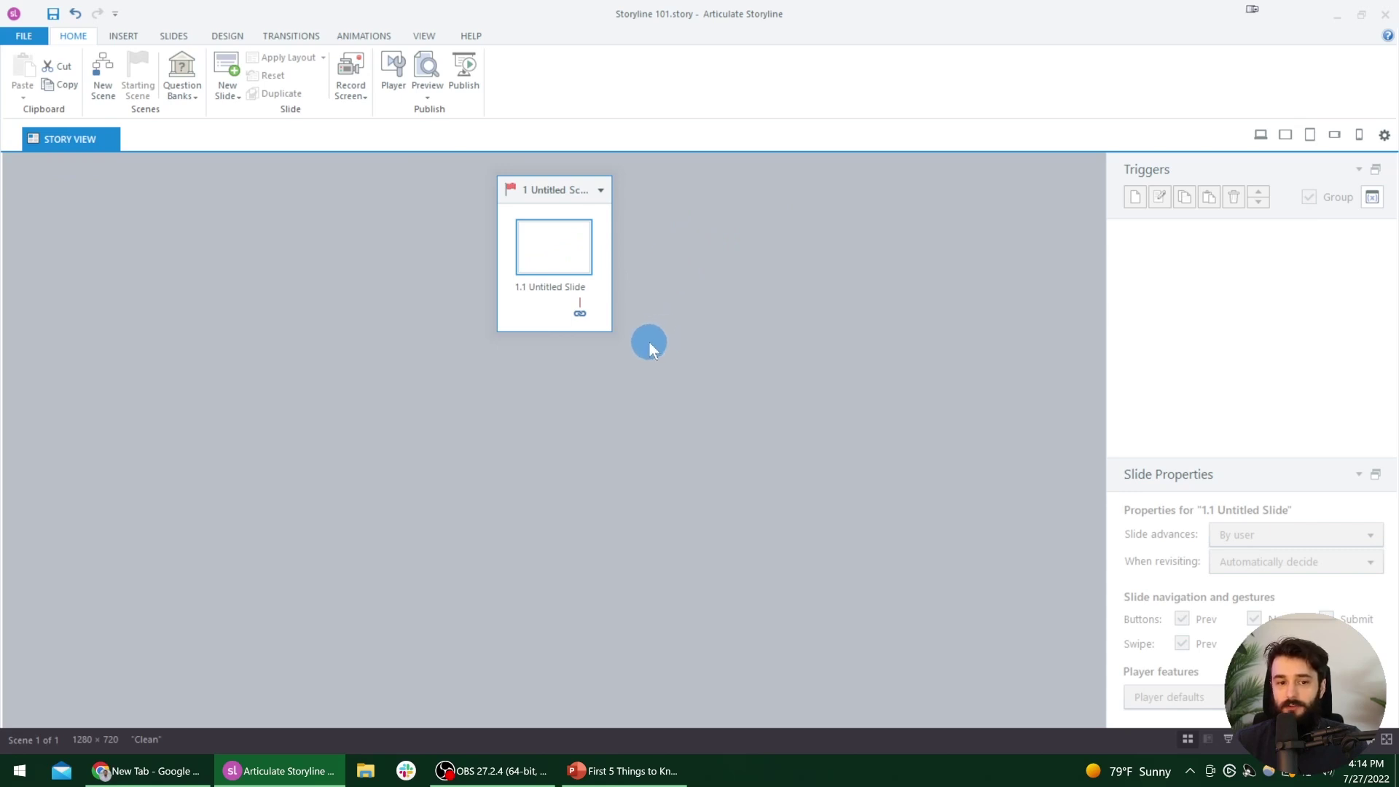
click(552, 254)
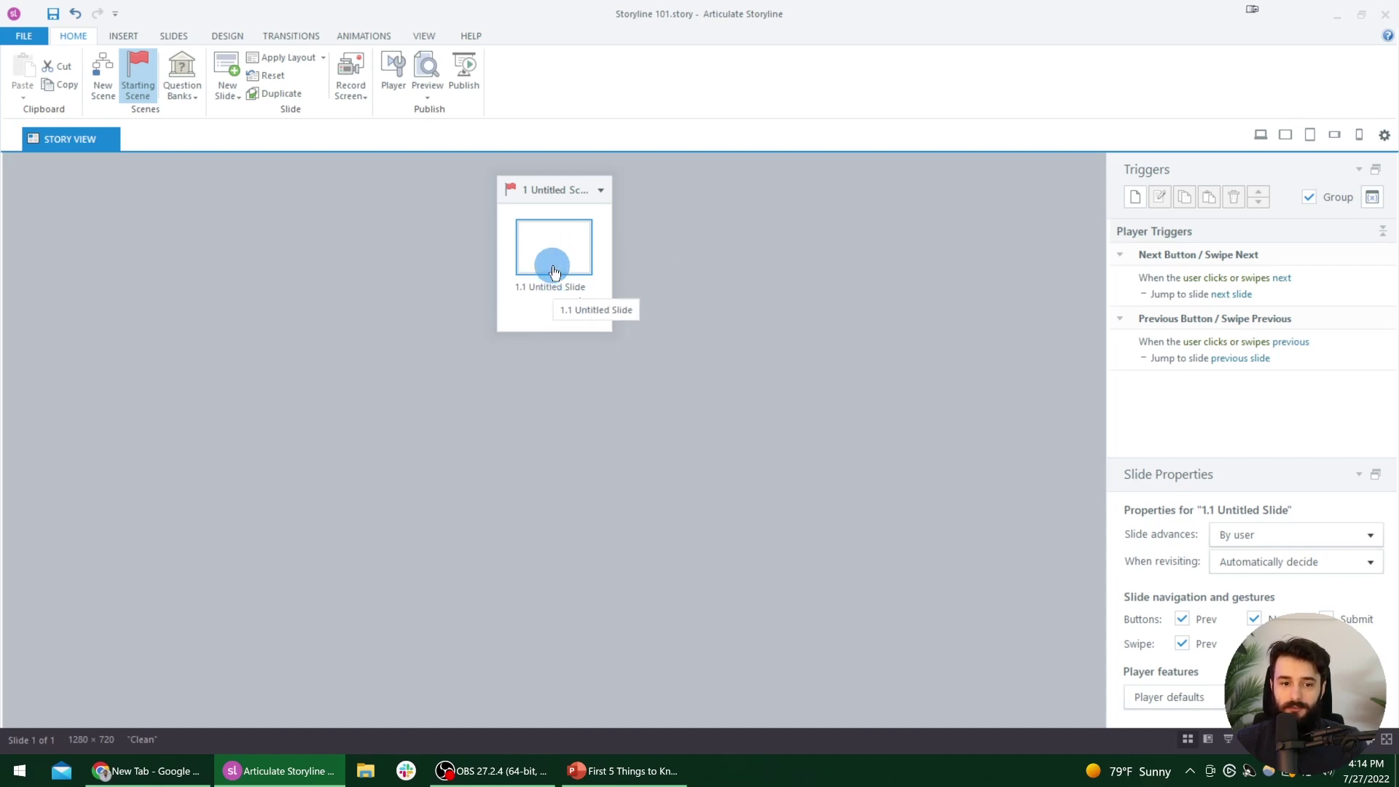
- Open the blank slide 1.1 in slide view with the Insert tools showing
double_click(552, 245)
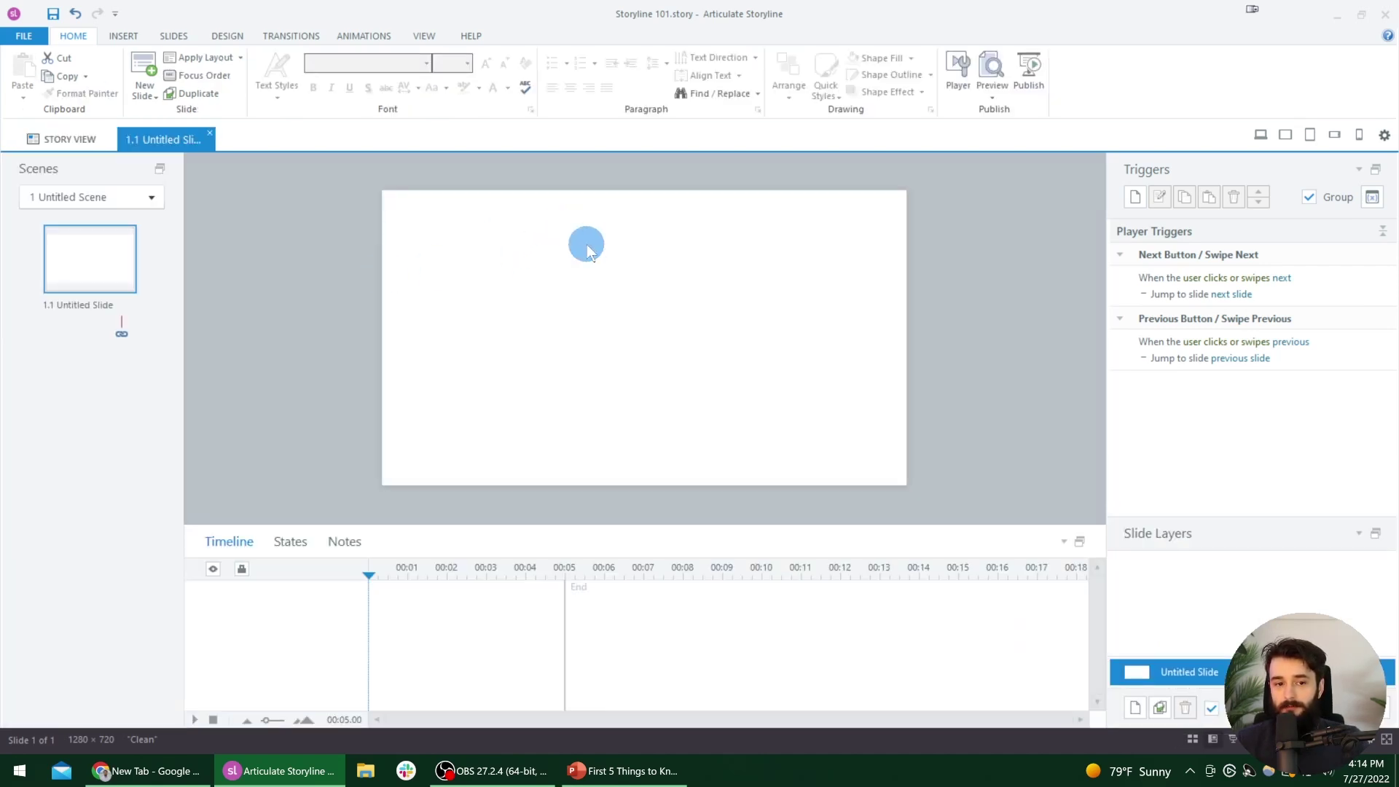
click(69, 140)
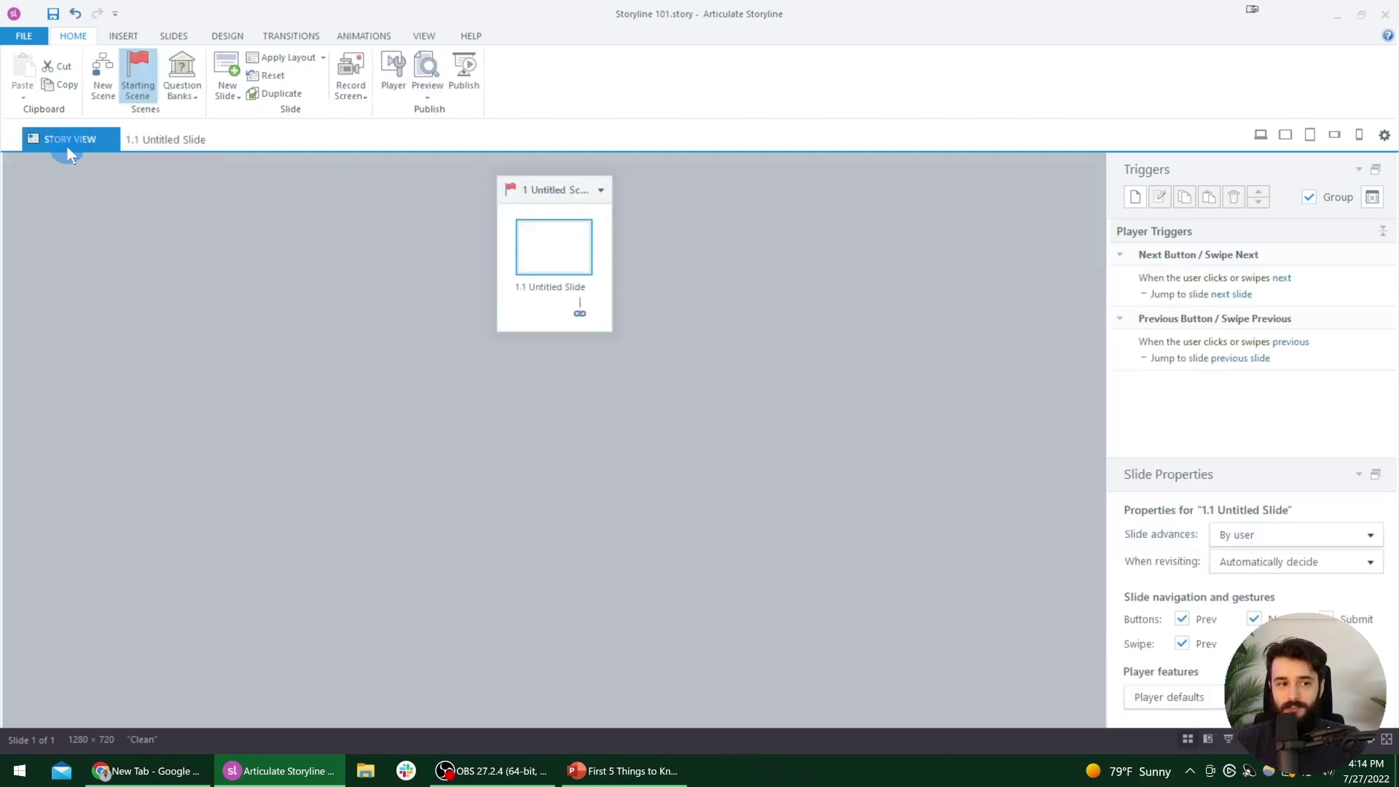
click(167, 139)
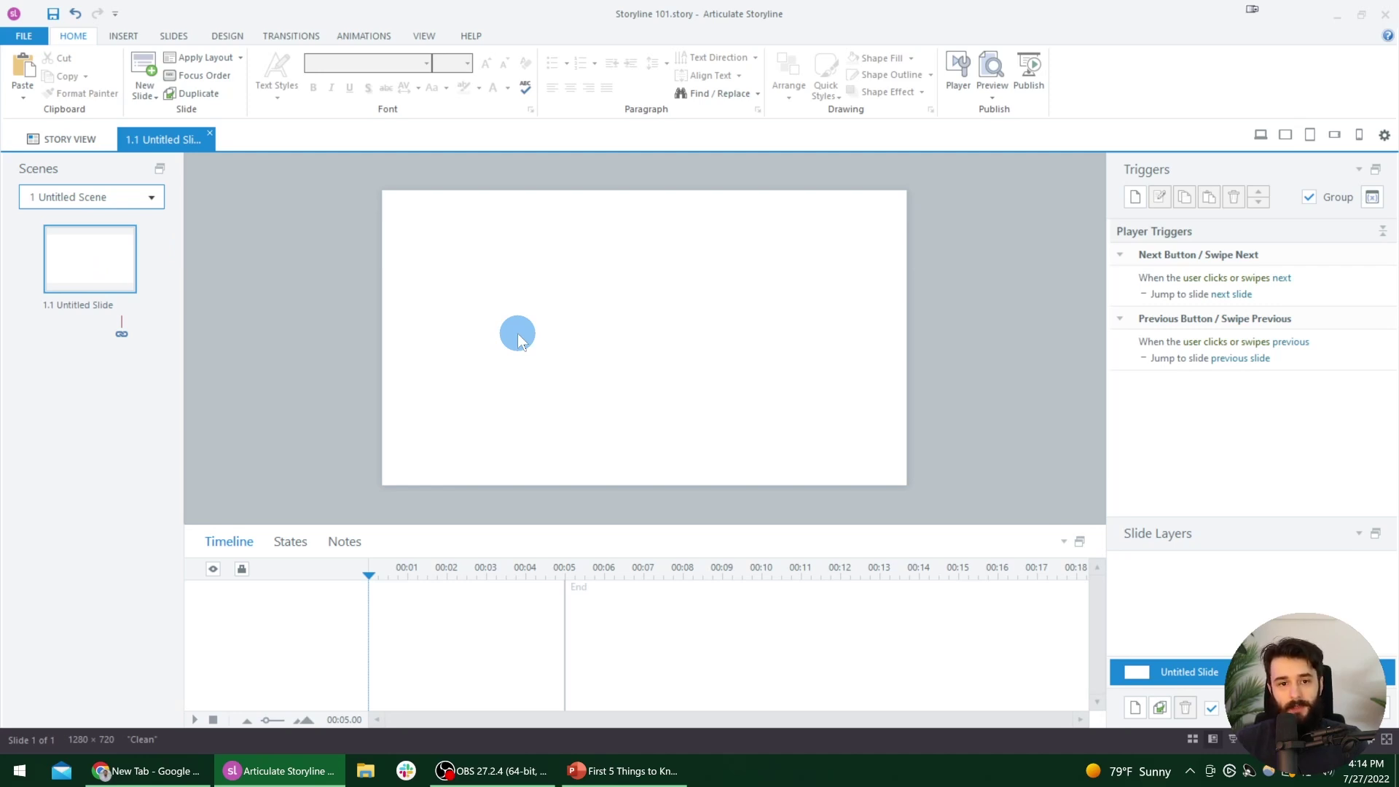
click(519, 340)
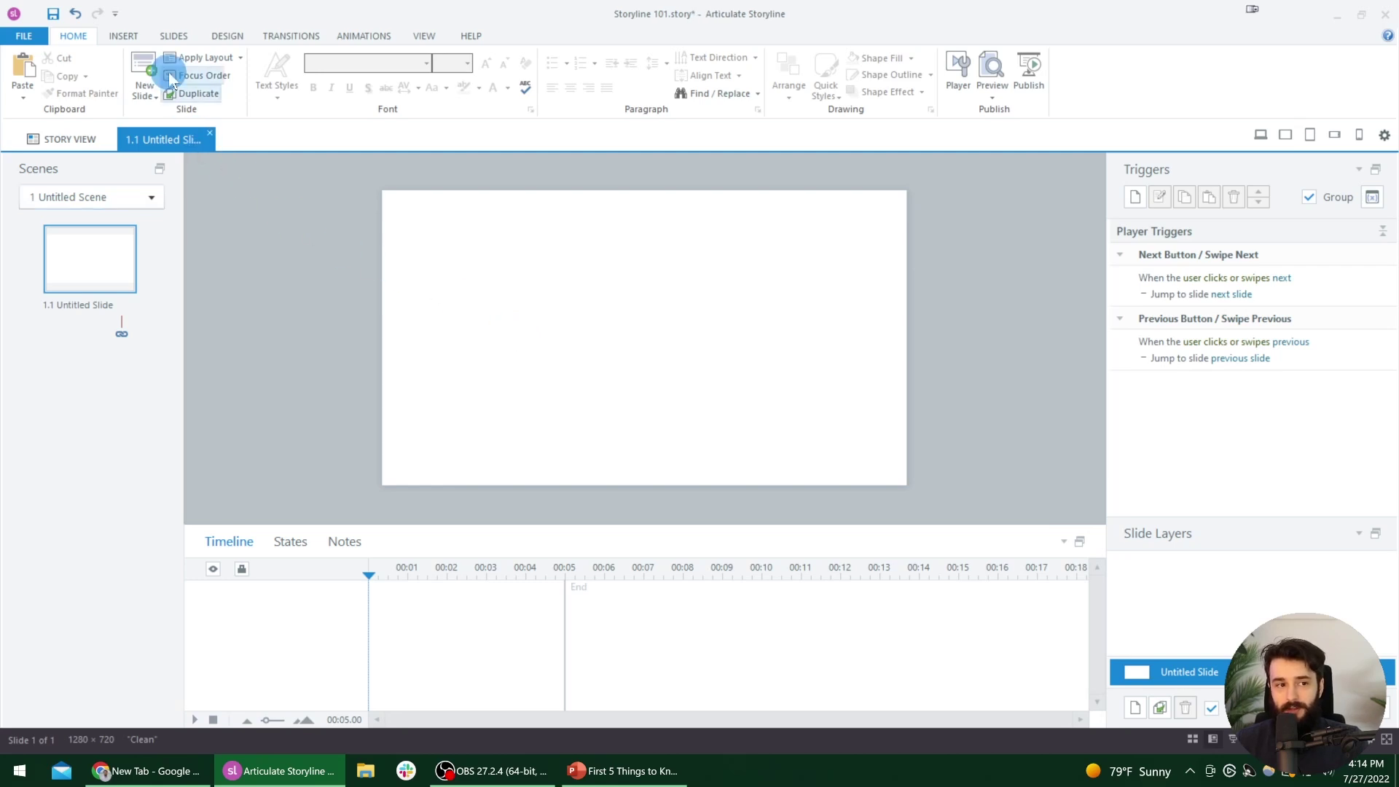
click(123, 38)
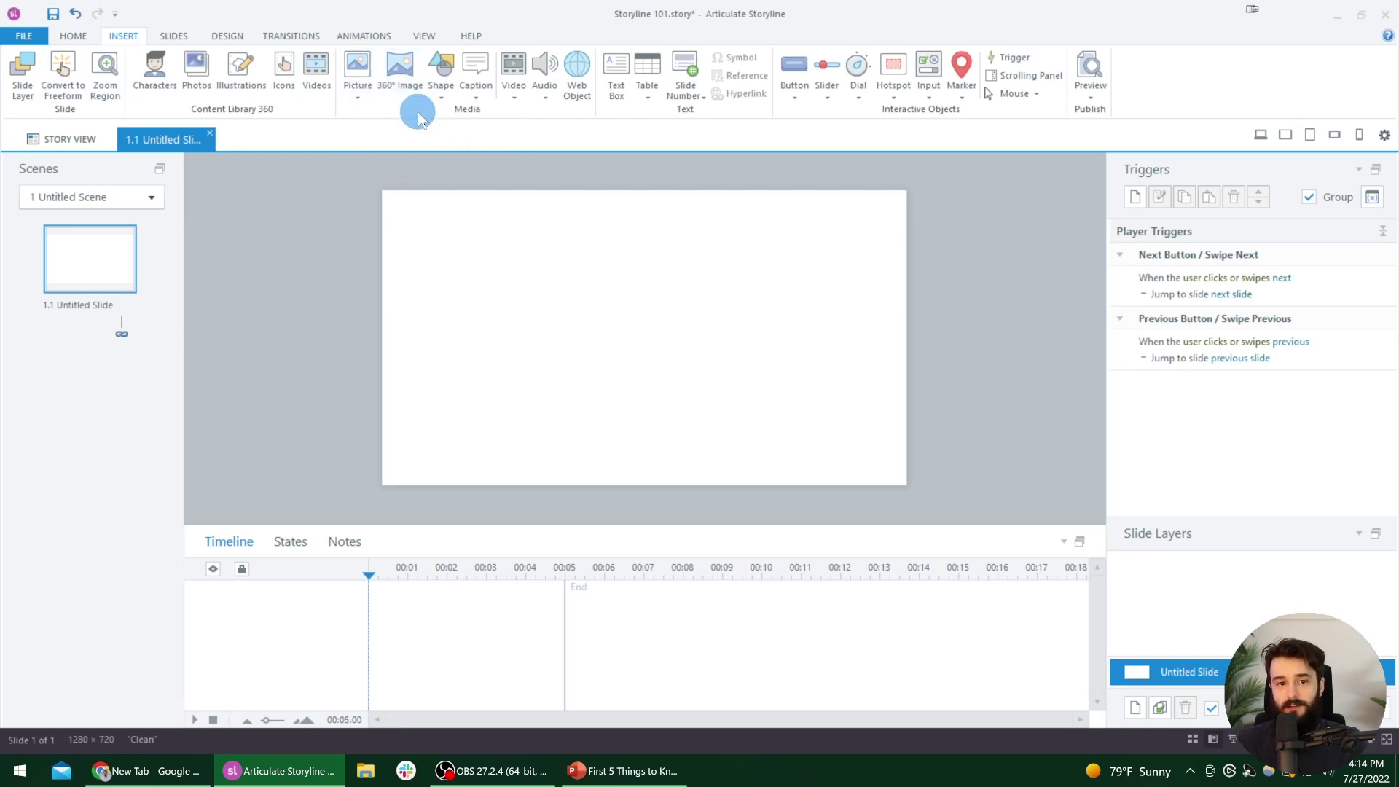
- Place a text box reading 'Storyline 101' near the top-left and select its text
click(618, 73)
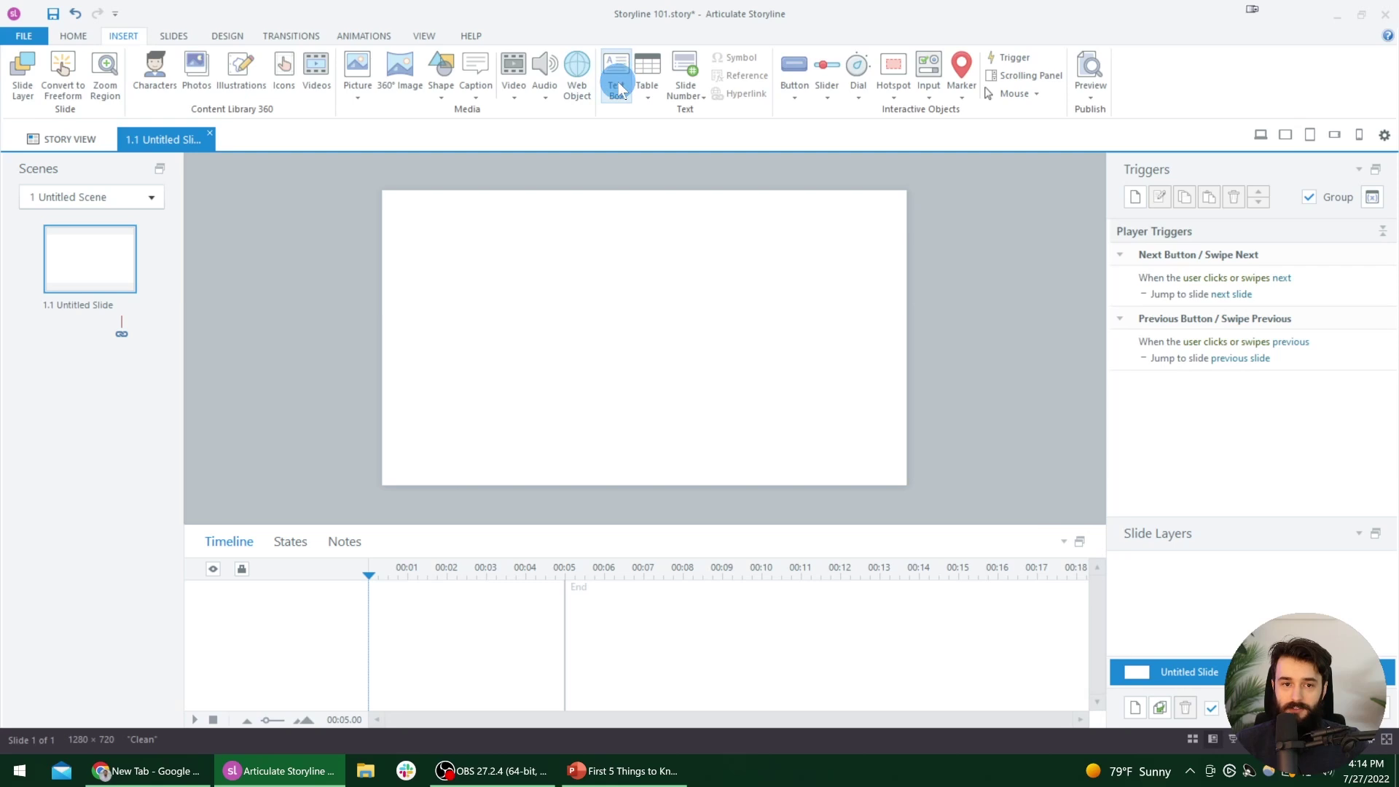
click(433, 269)
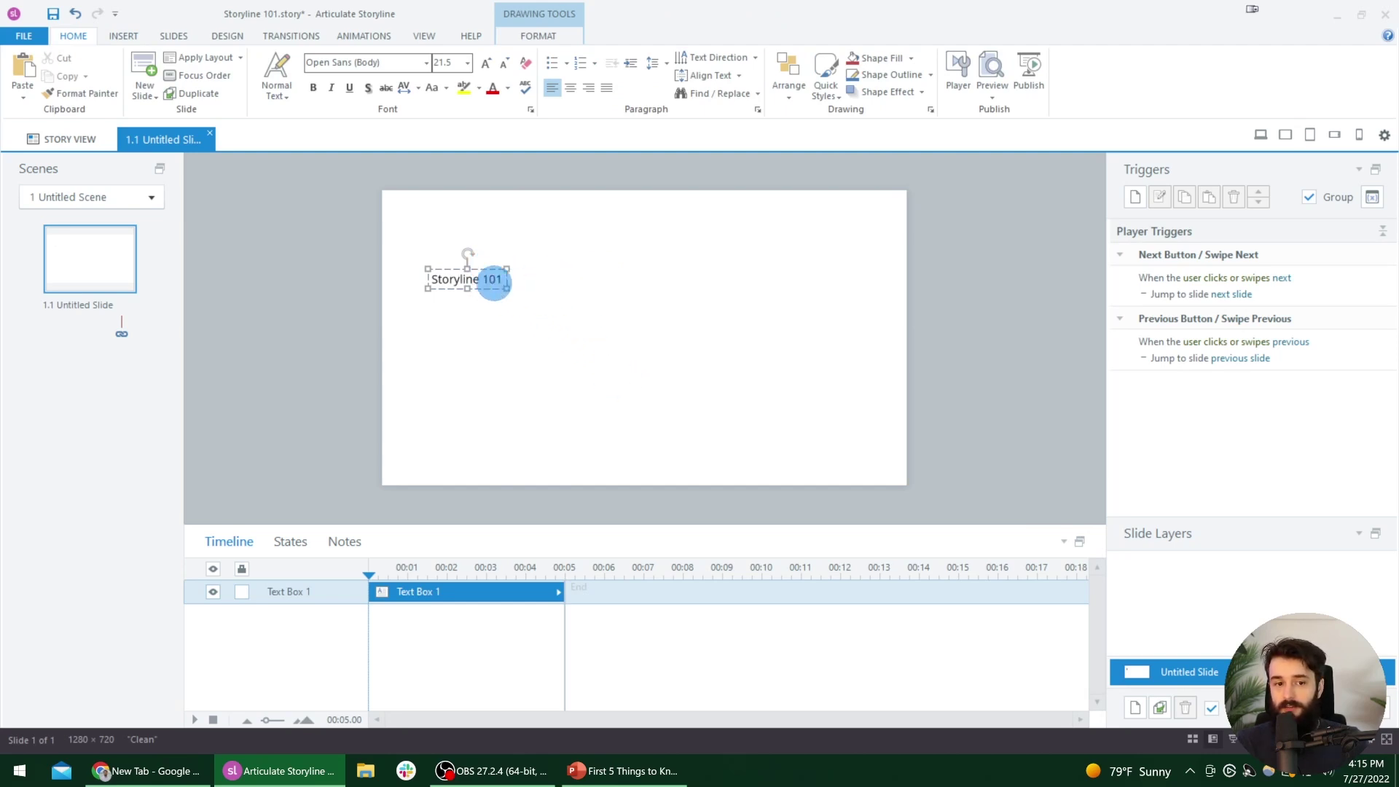
drag(501, 282, 386, 270)
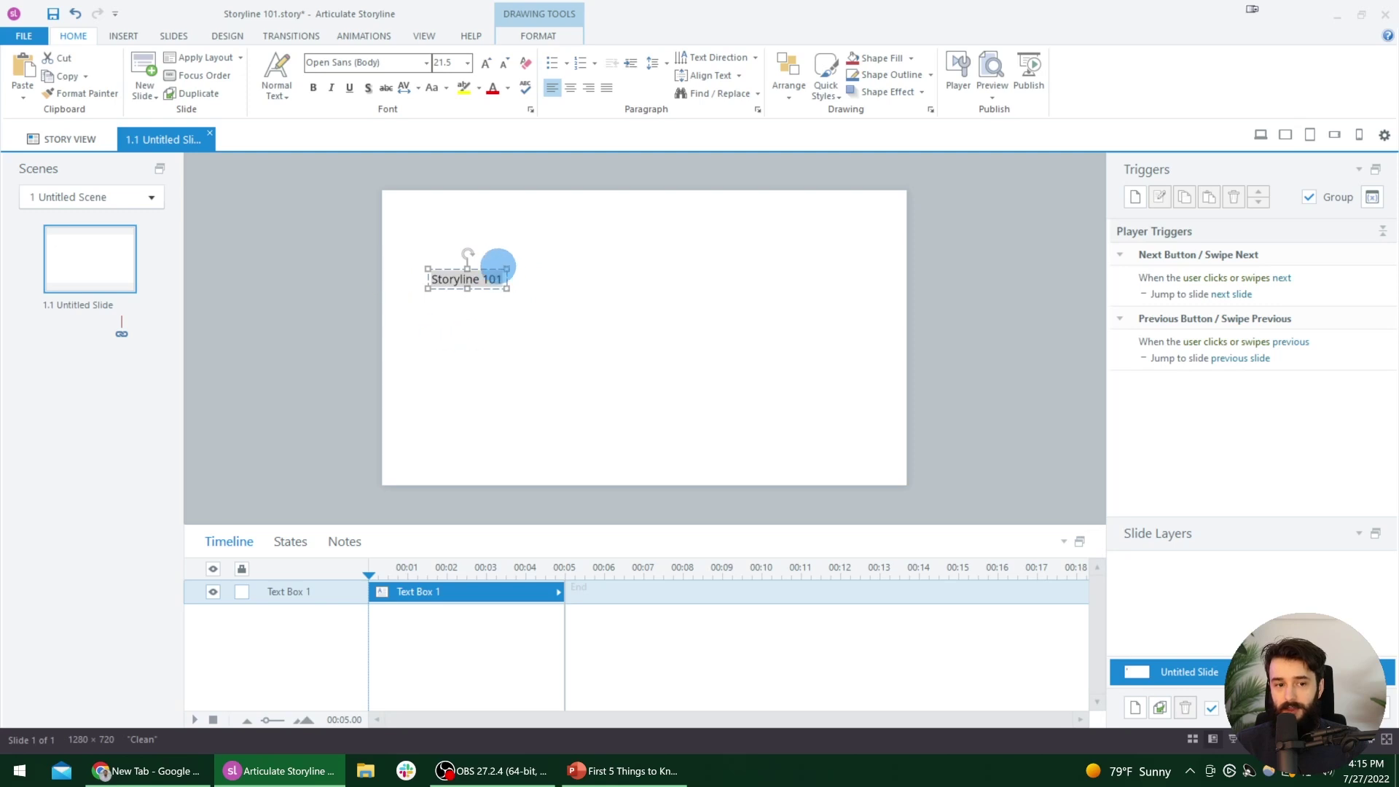
- Format the 'Storyline 101' title as Arial Black at size 60
click(424, 62)
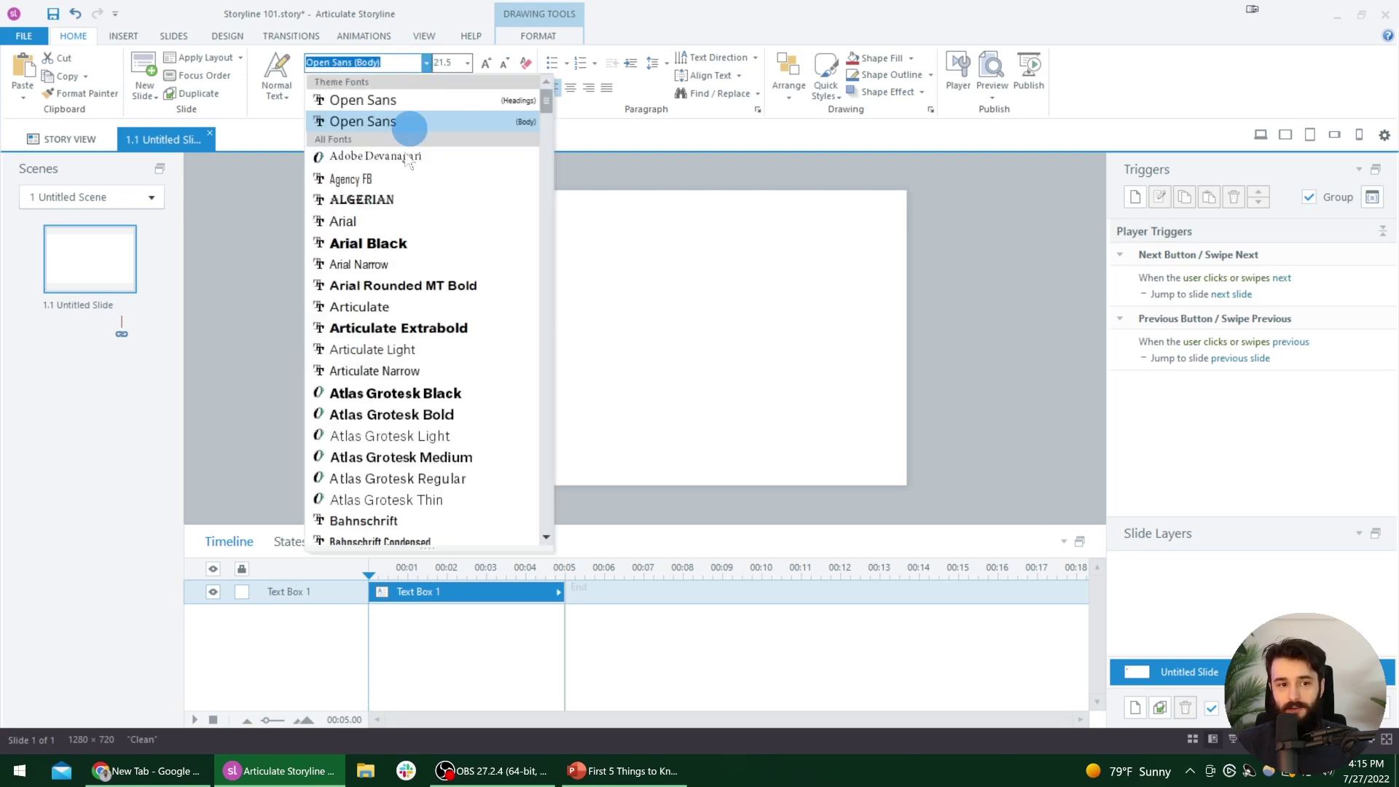
click(407, 243)
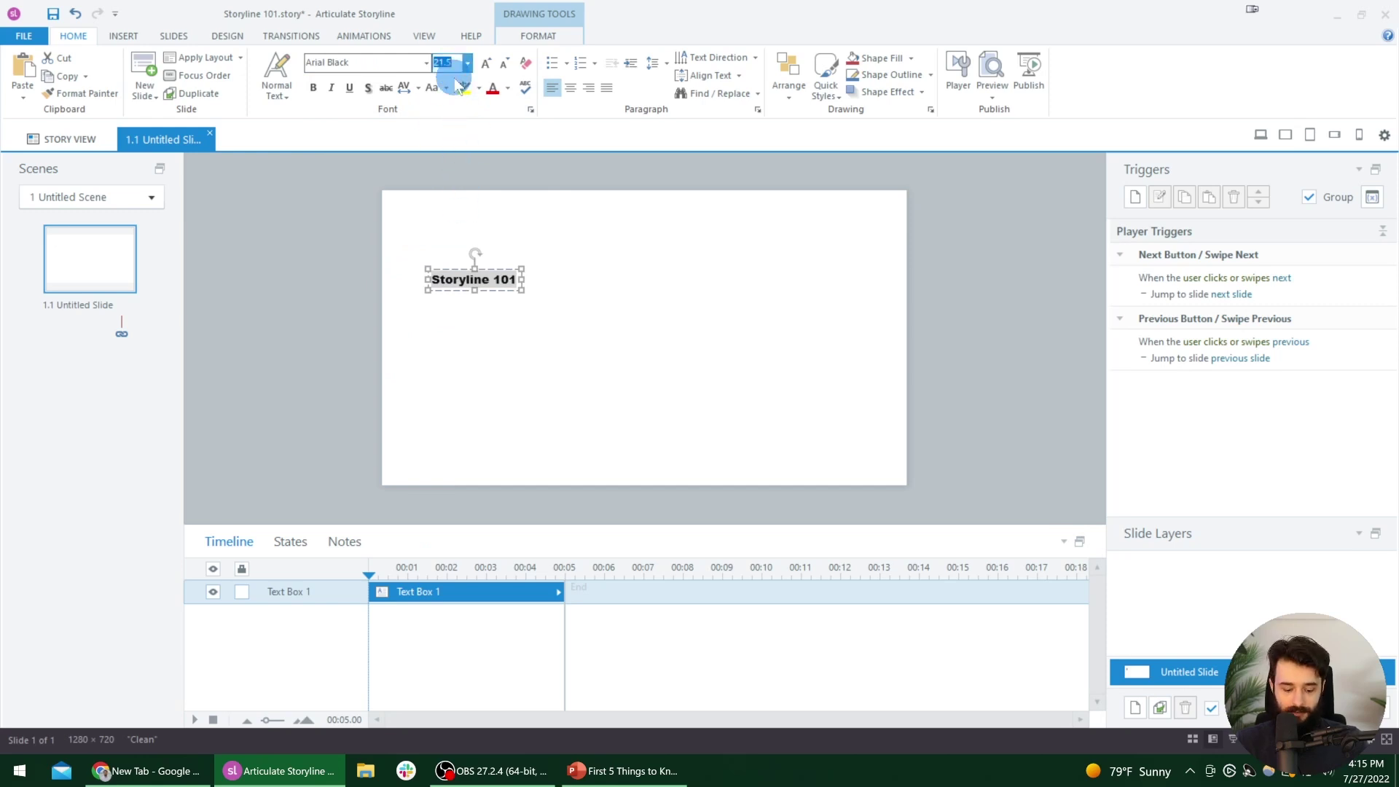
text(34)
key(Return)
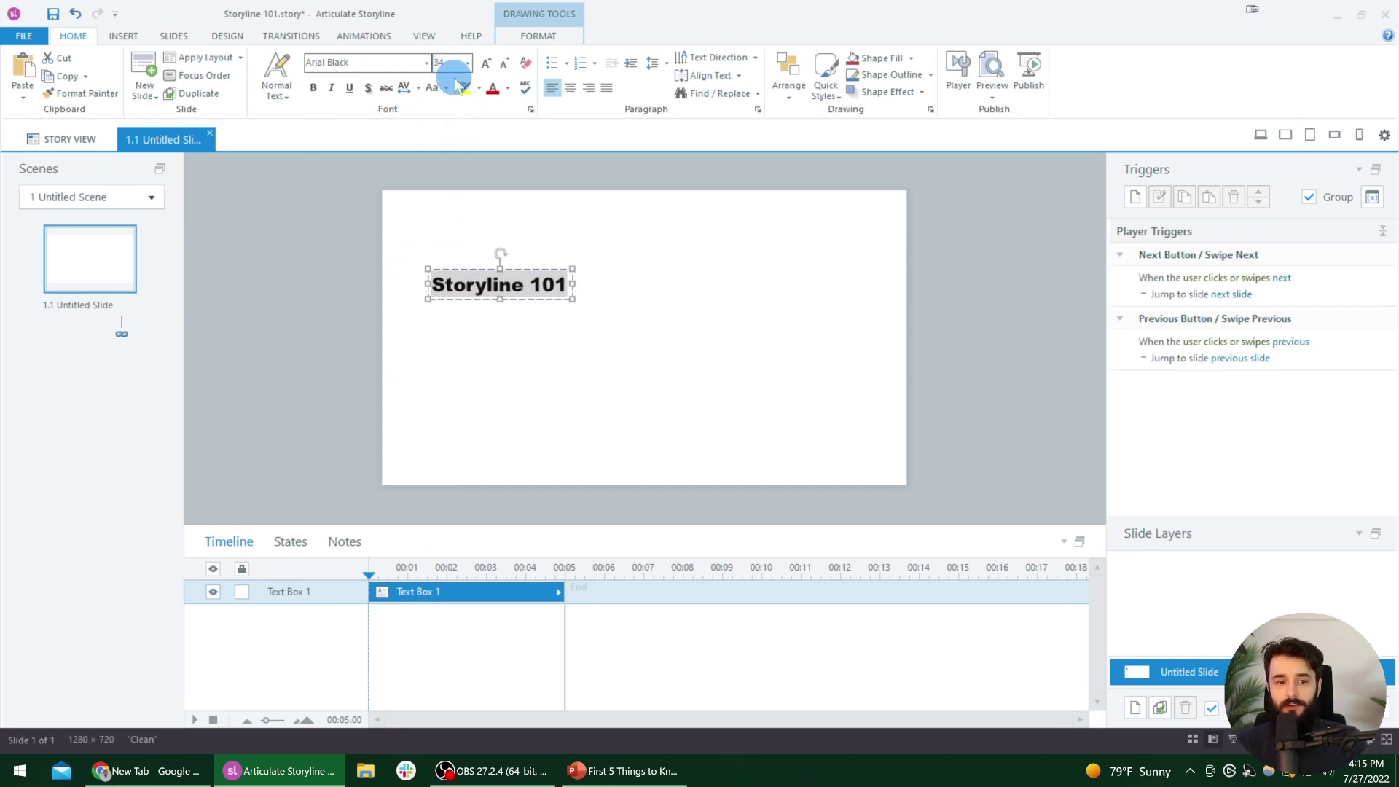
click(448, 63)
text(60)
key(Return)
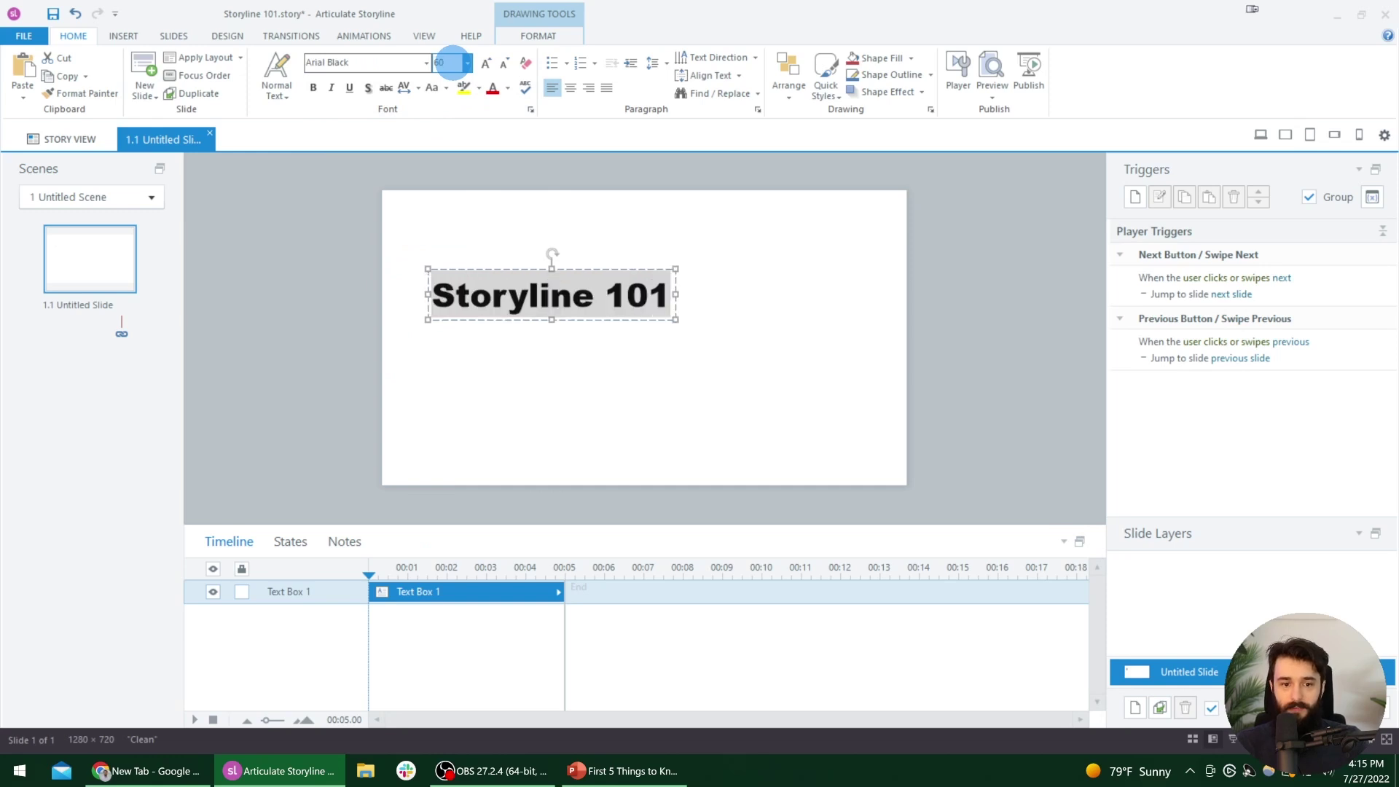
- Nudge the title box slightly lower within the slide's upper-left area
click(619, 321)
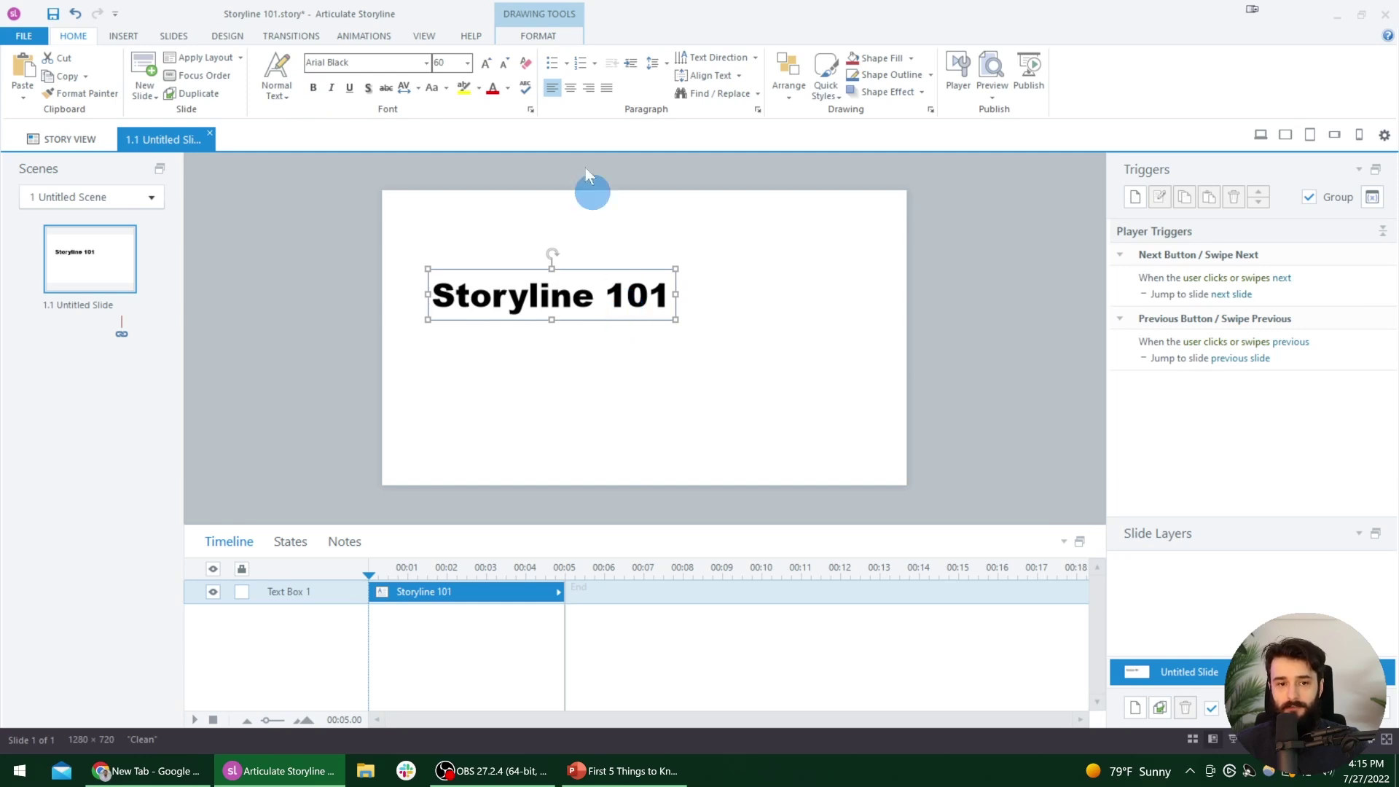
drag(624, 319, 612, 352)
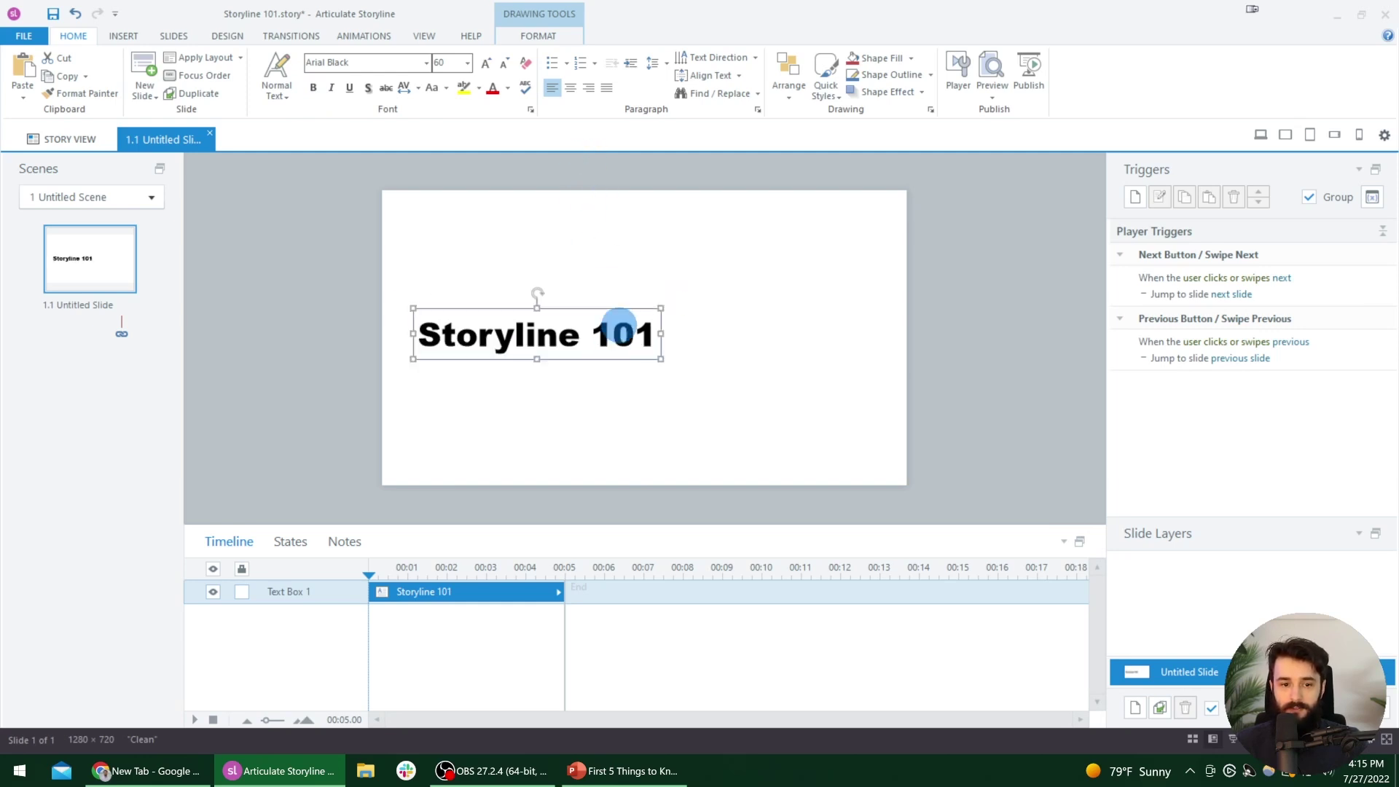
mouse_move(619, 303)
mouse_down()
mouse_move(612, 275)
mouse_move(613, 291)
mouse_up()
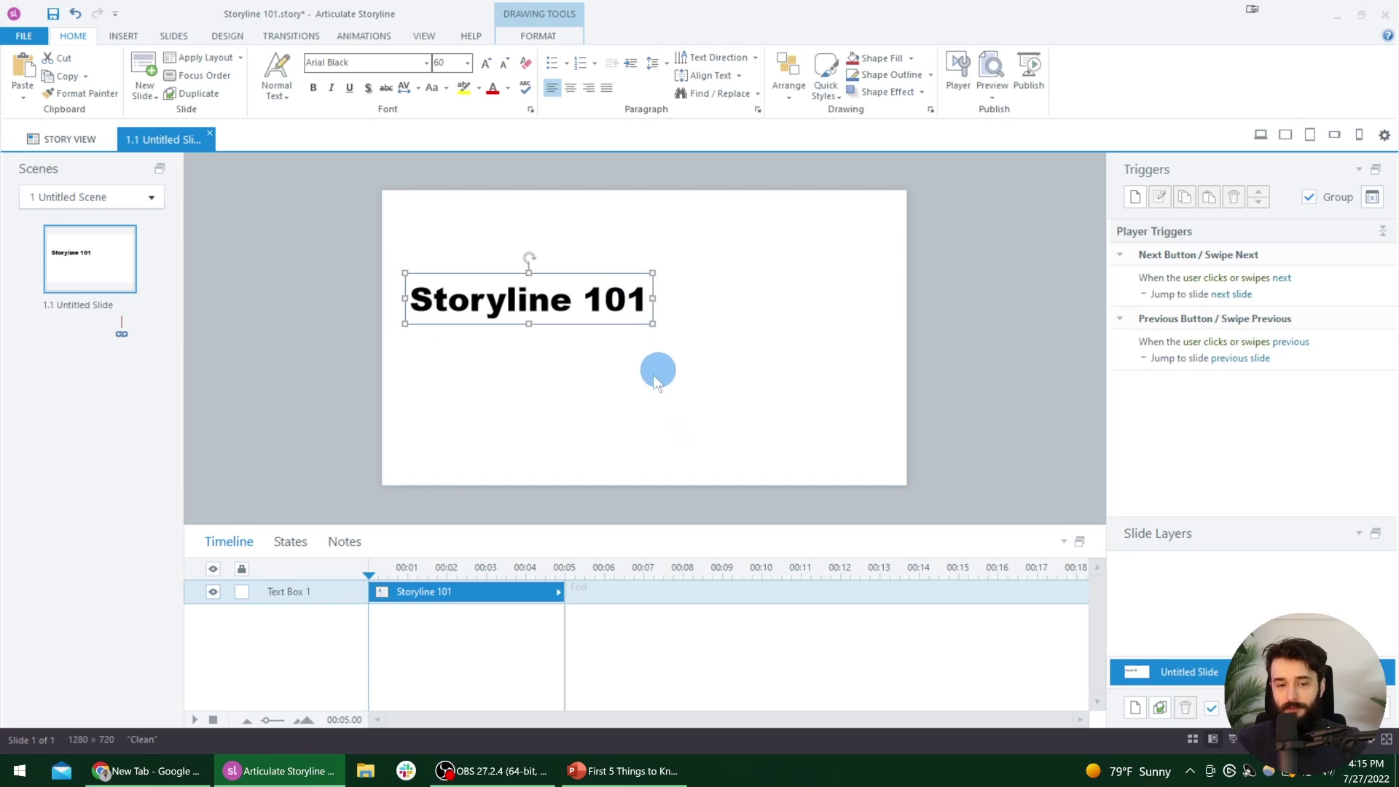
- Draw a blue rectangle below the title and label it 'Get Started'
click(123, 36)
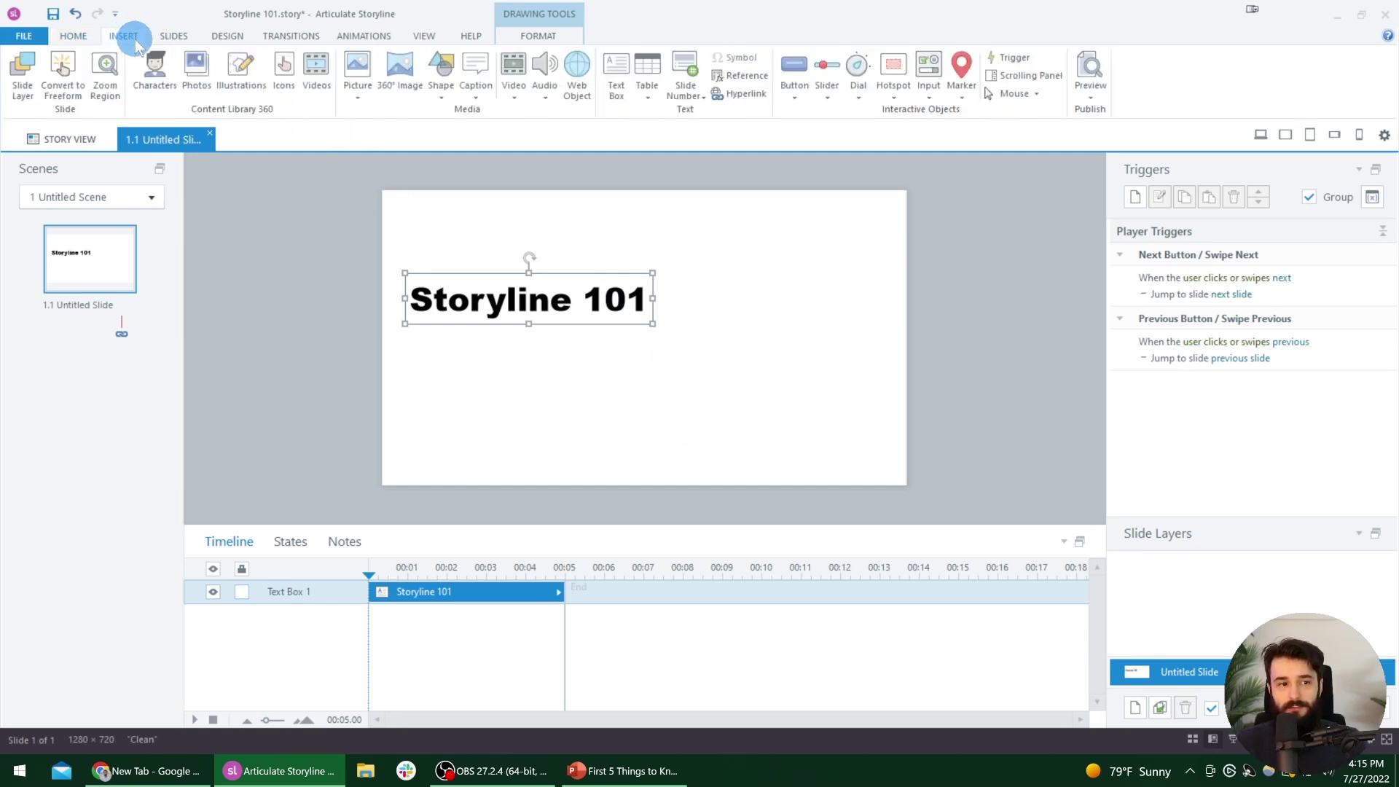
click(442, 86)
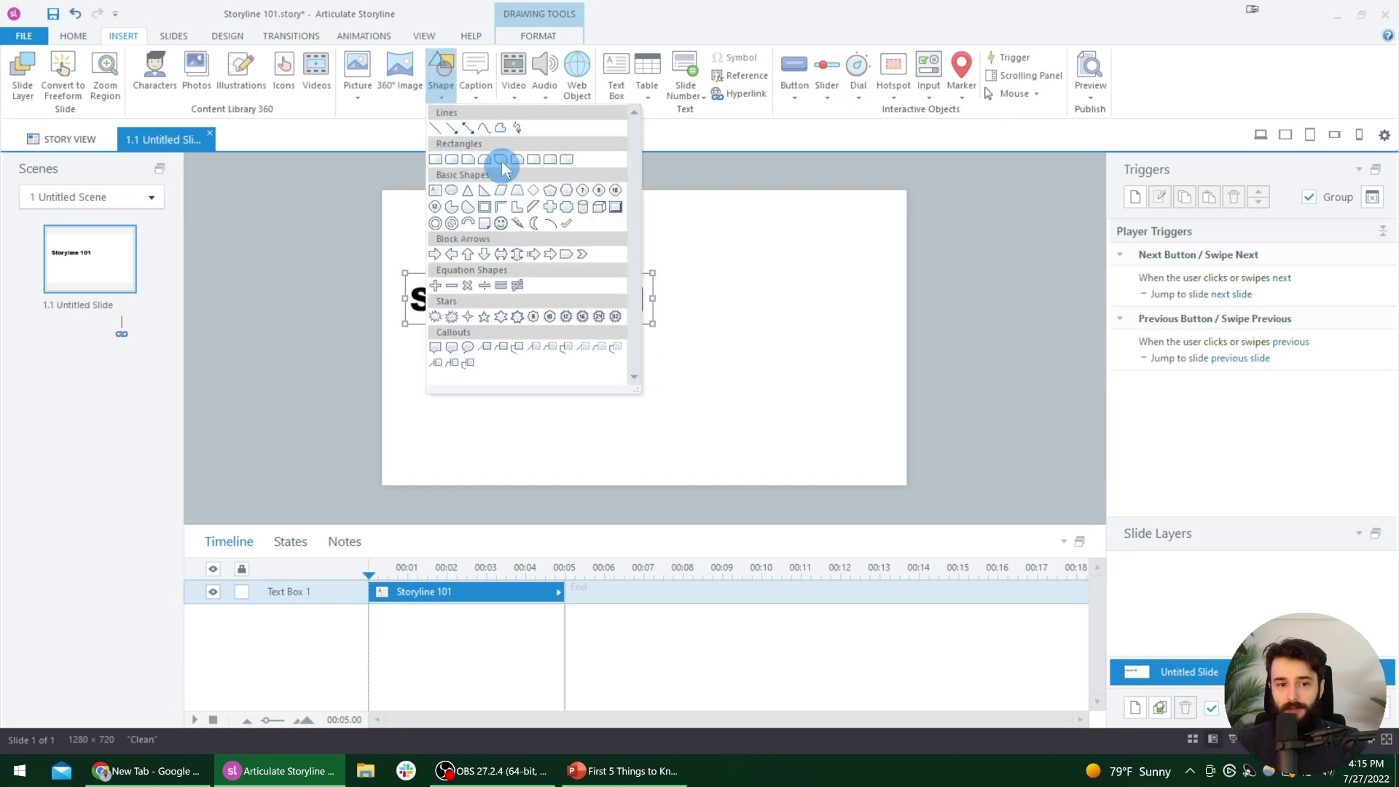
click(435, 160)
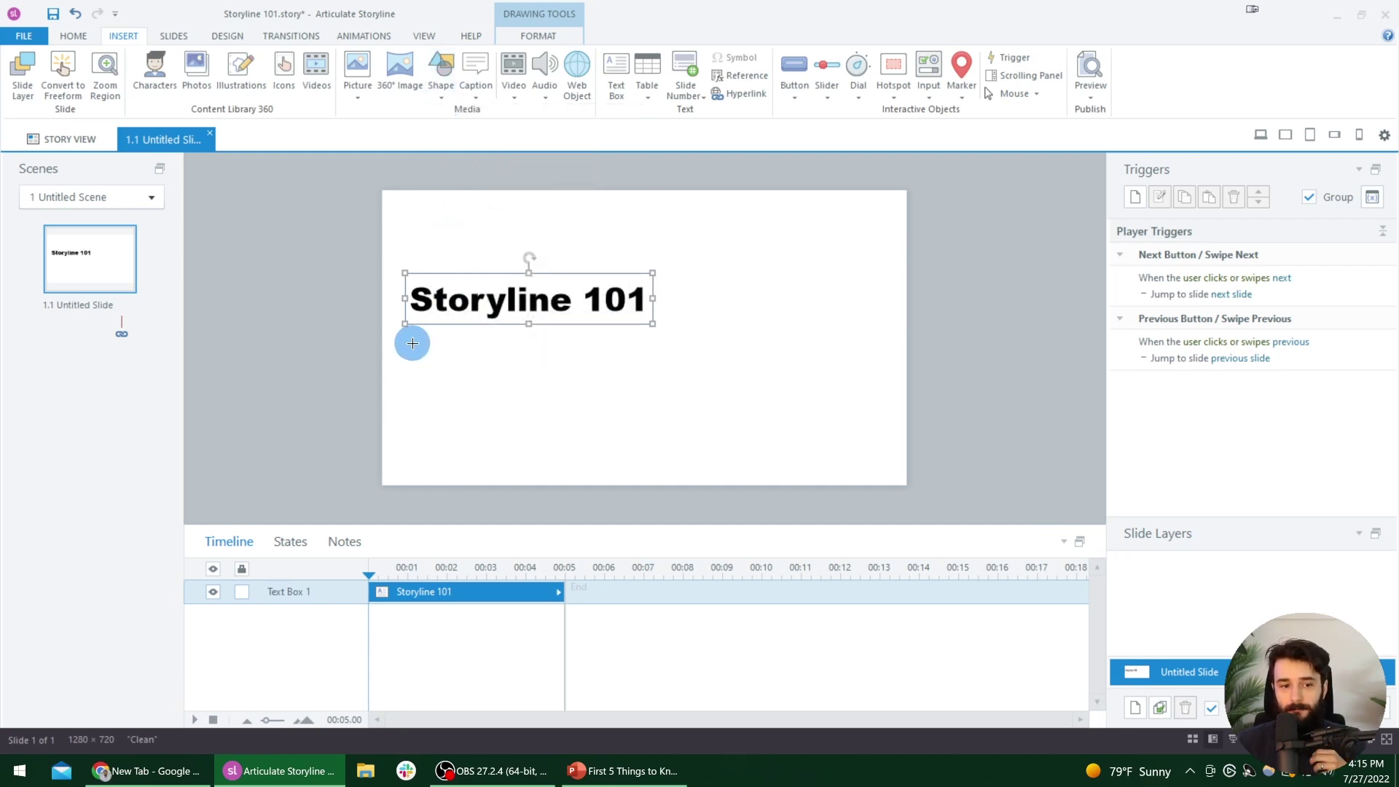
mouse_move(413, 343)
mouse_down()
mouse_move(490, 388)
mouse_move(525, 386)
mouse_up()
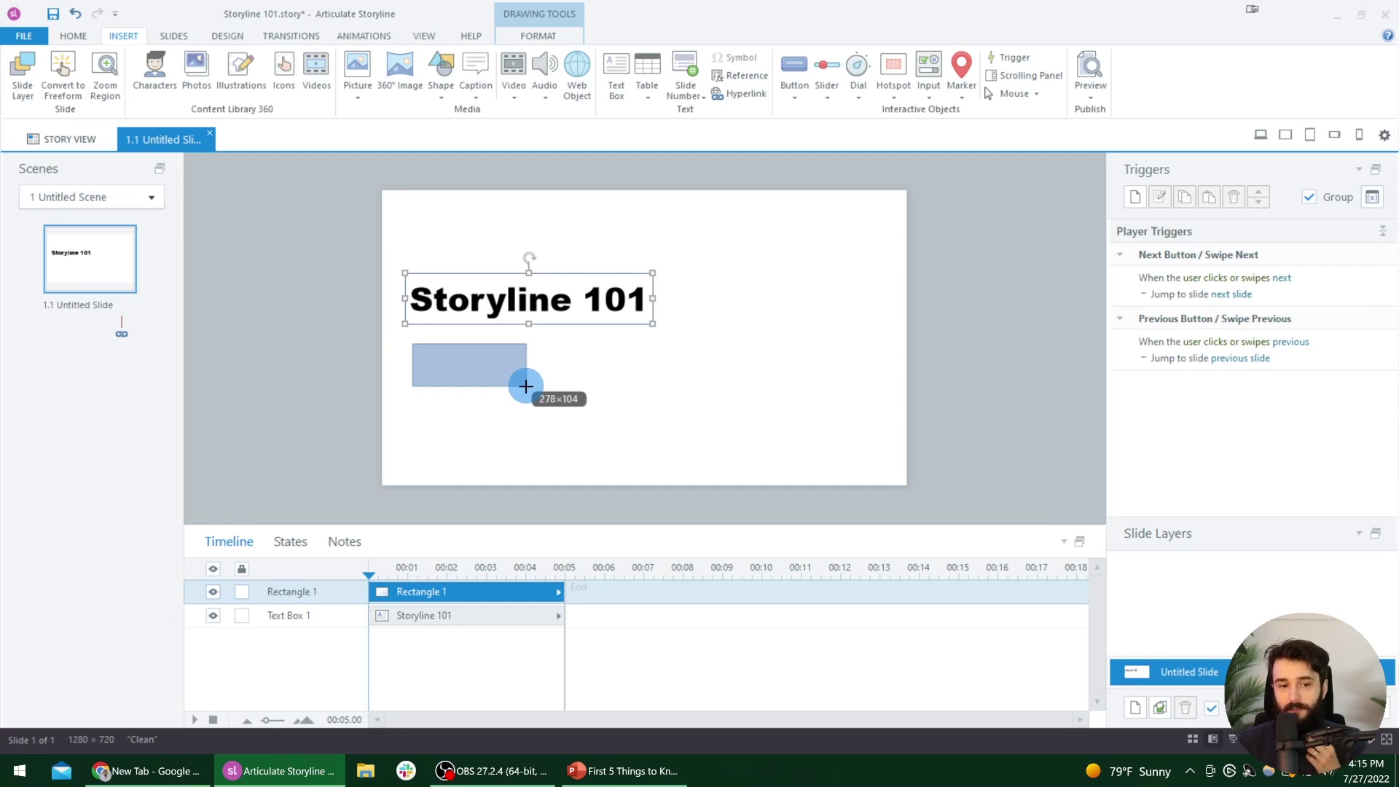
drag(525, 386, 525, 385)
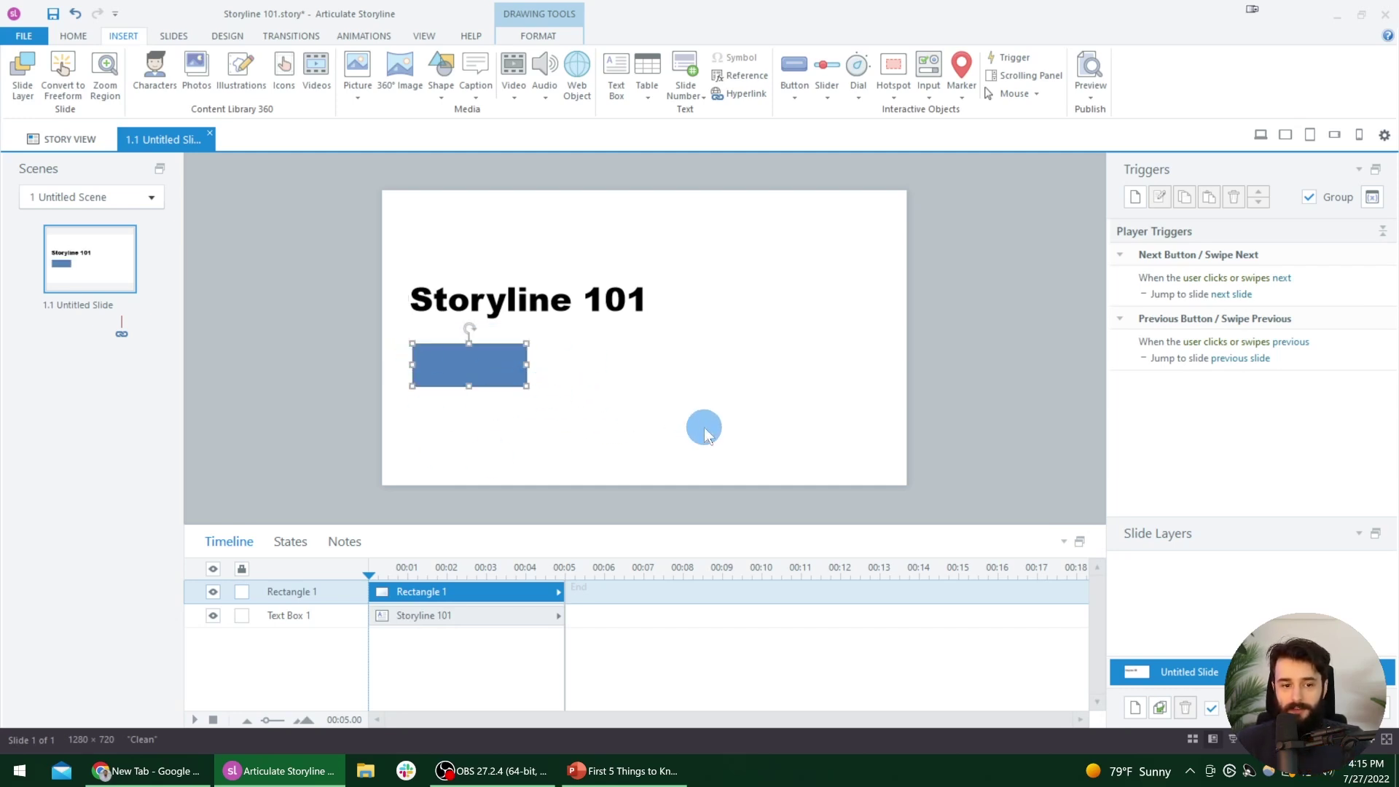
text(tarted)
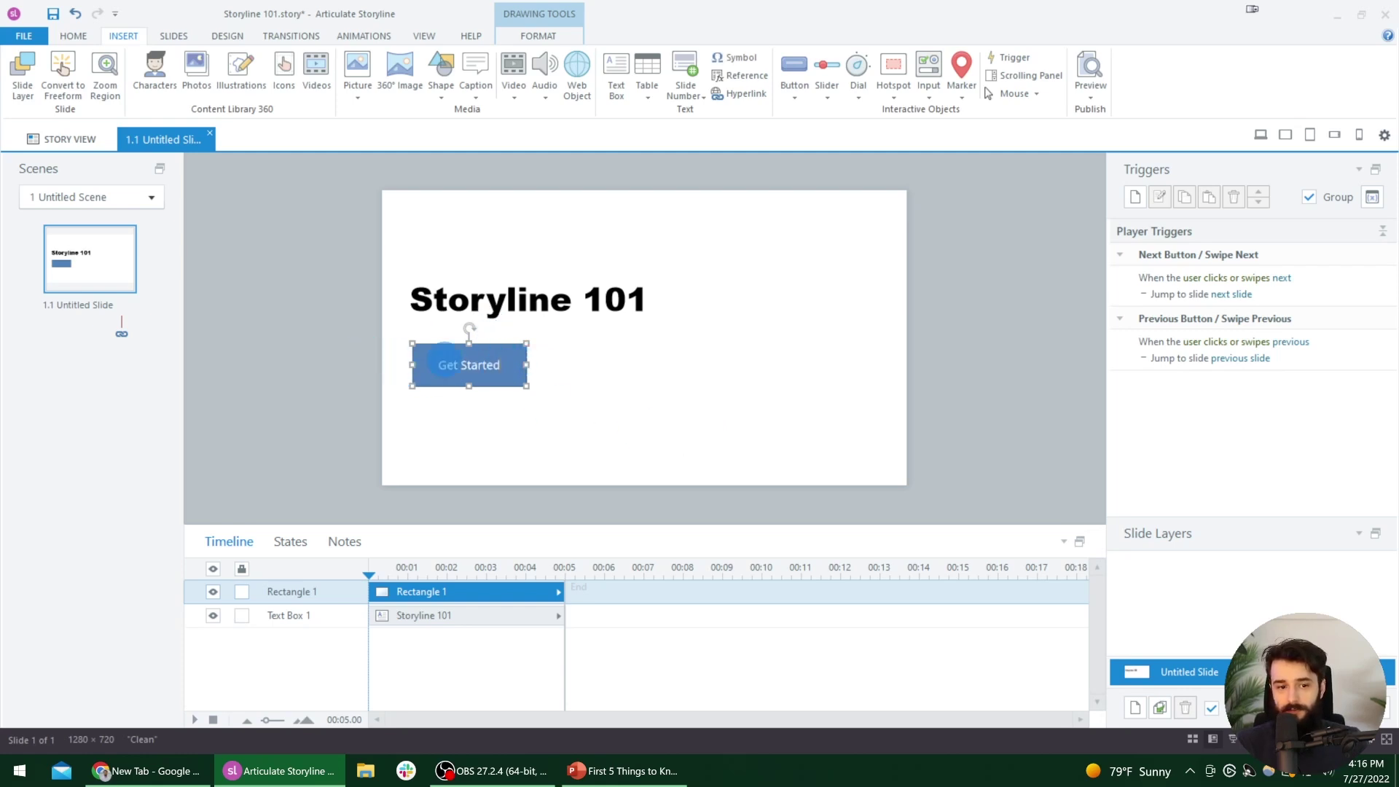
click(73, 35)
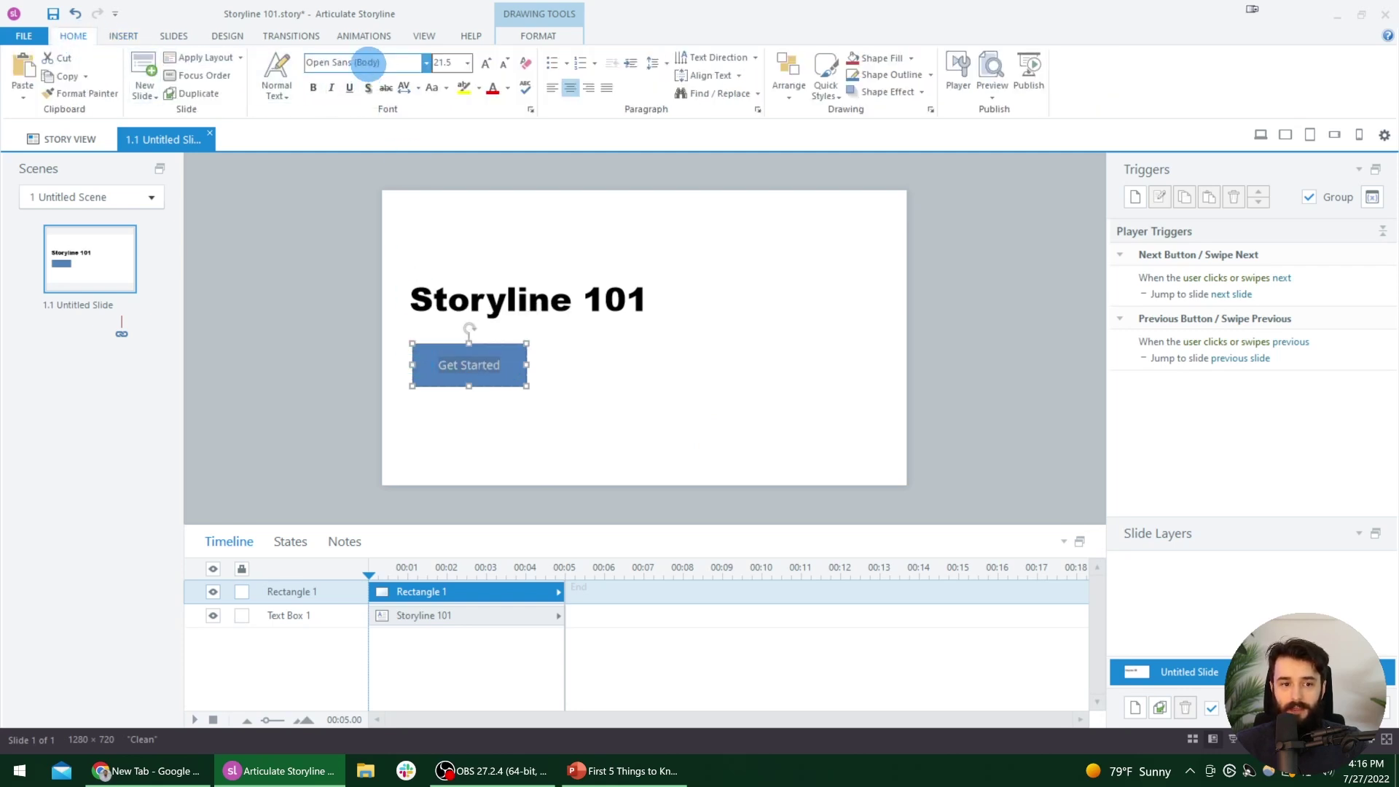
- Set the 'Get Started' label to Arial Black at size 22
click(425, 62)
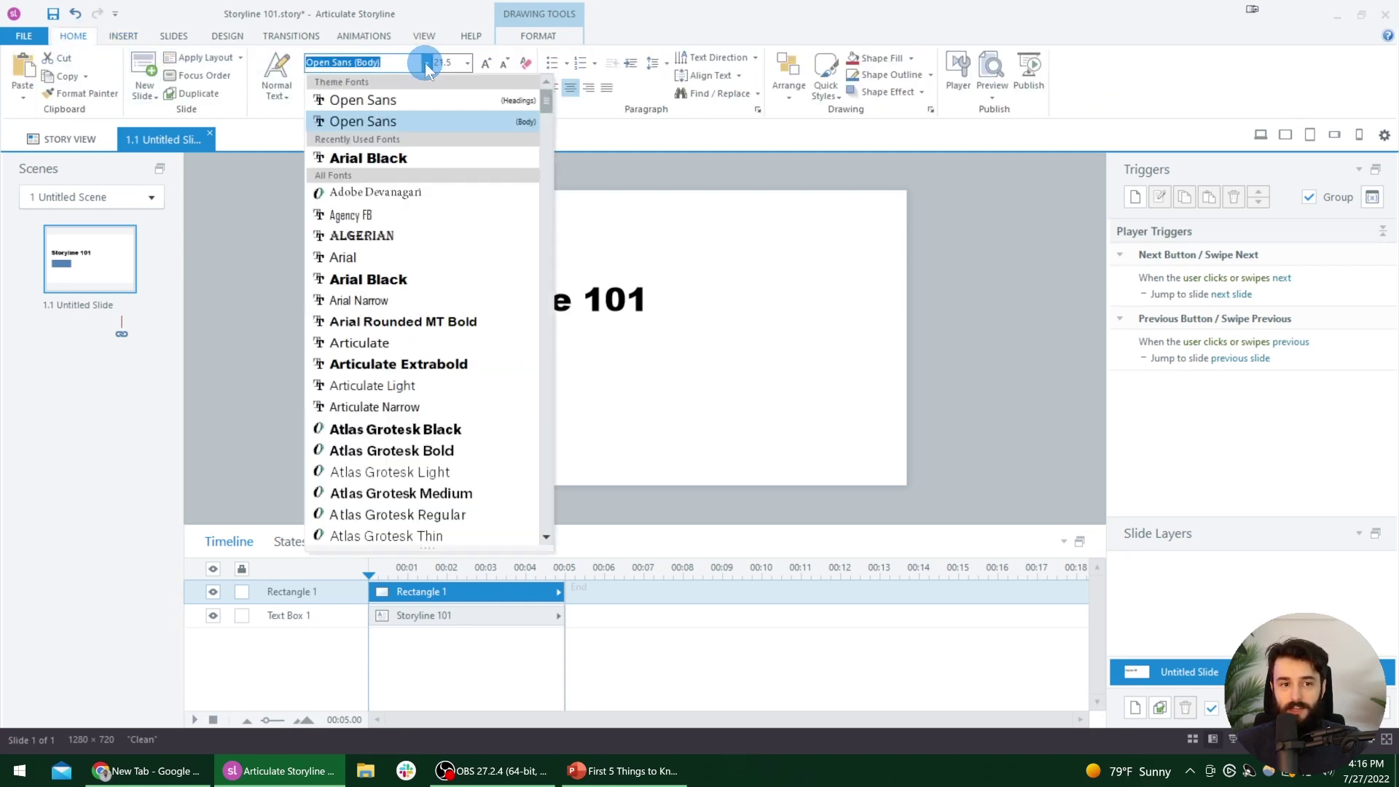
click(387, 153)
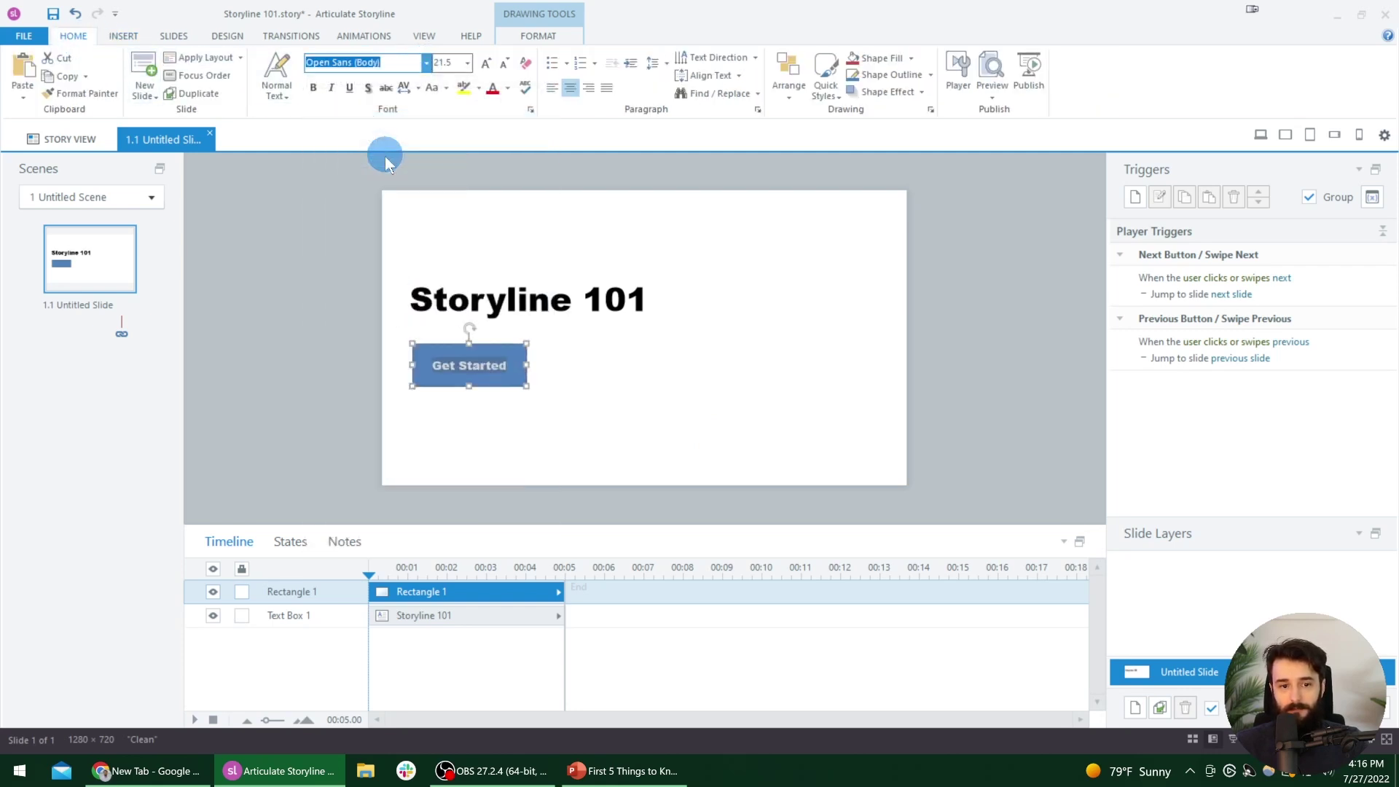
click(445, 62)
text(22)
click(581, 381)
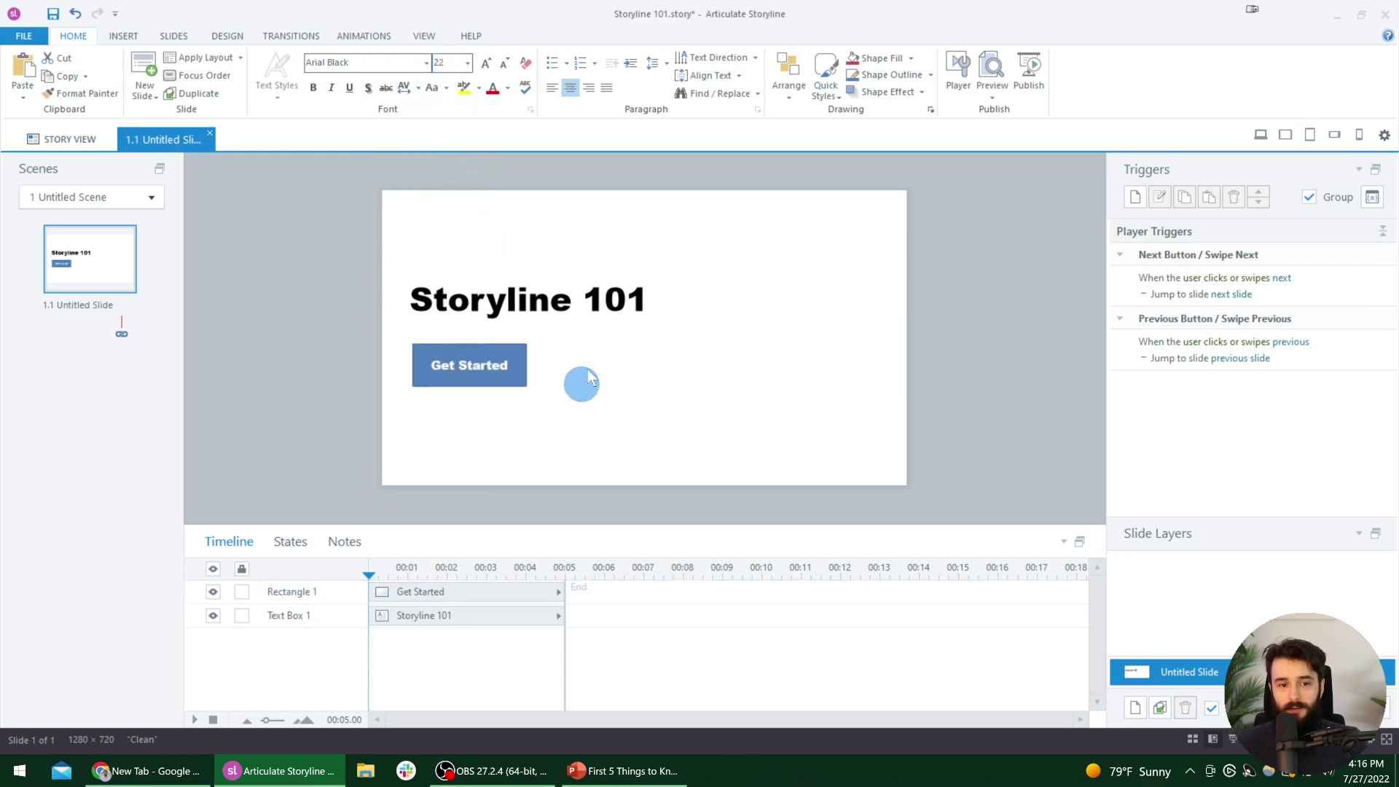
click(558, 284)
click(583, 397)
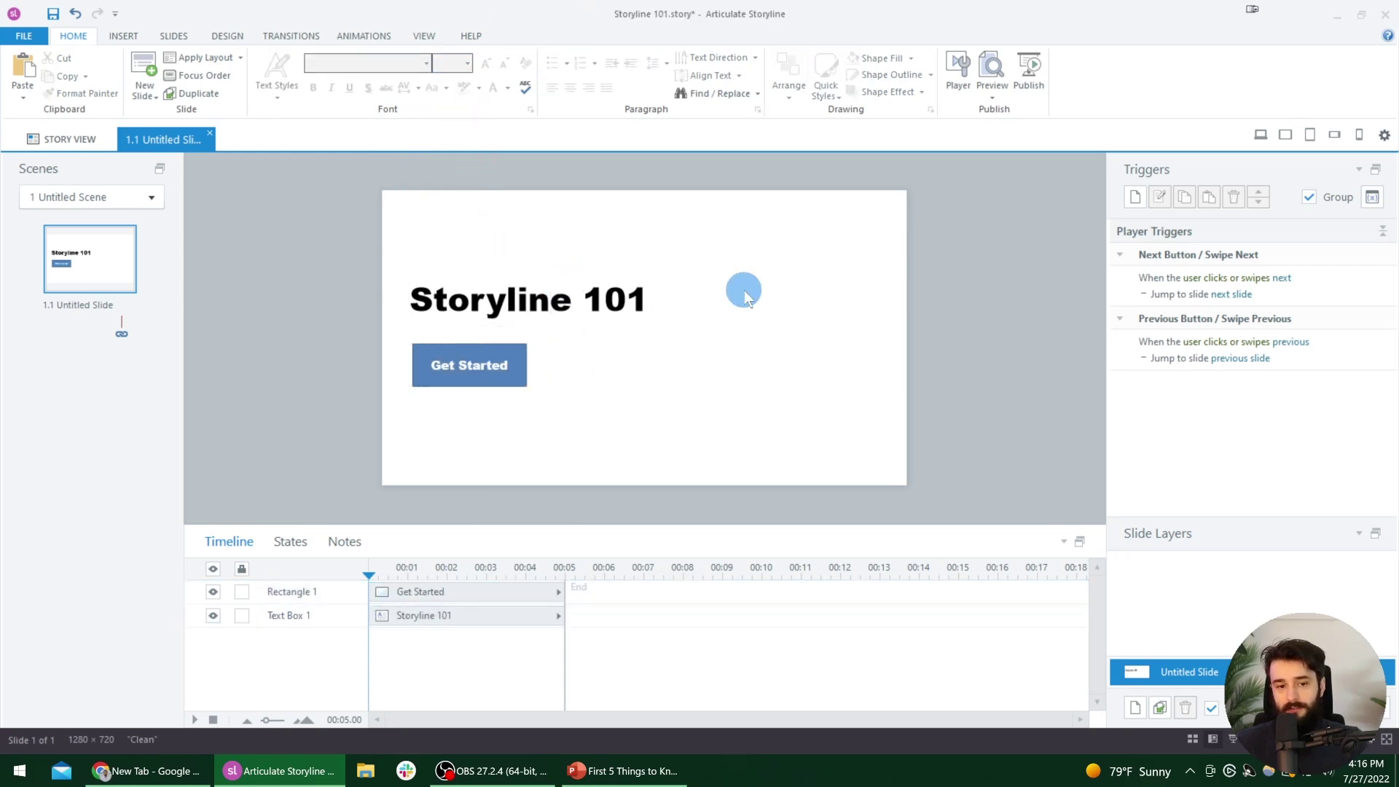
- Insert the dp-logo.png picture and move it to the right of the title
click(121, 37)
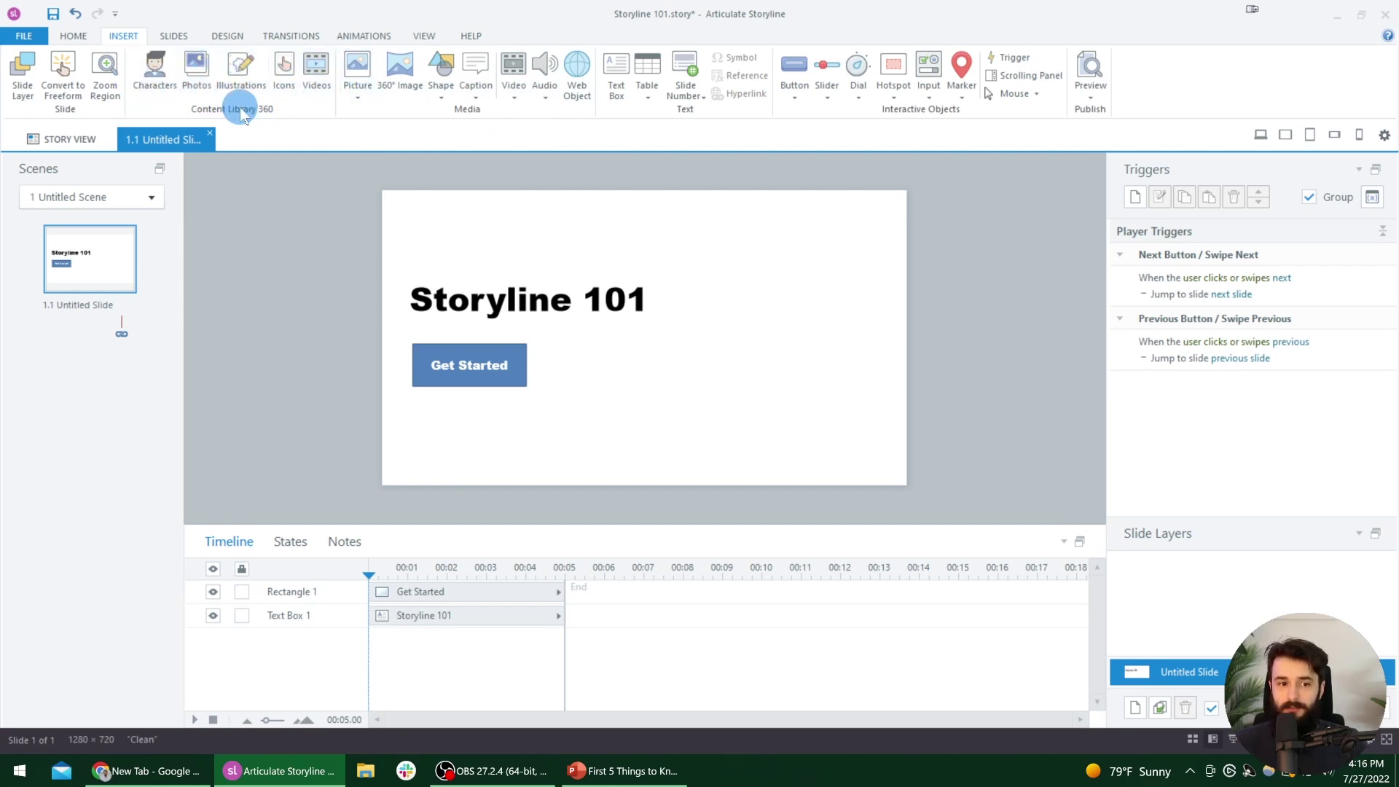
click(366, 73)
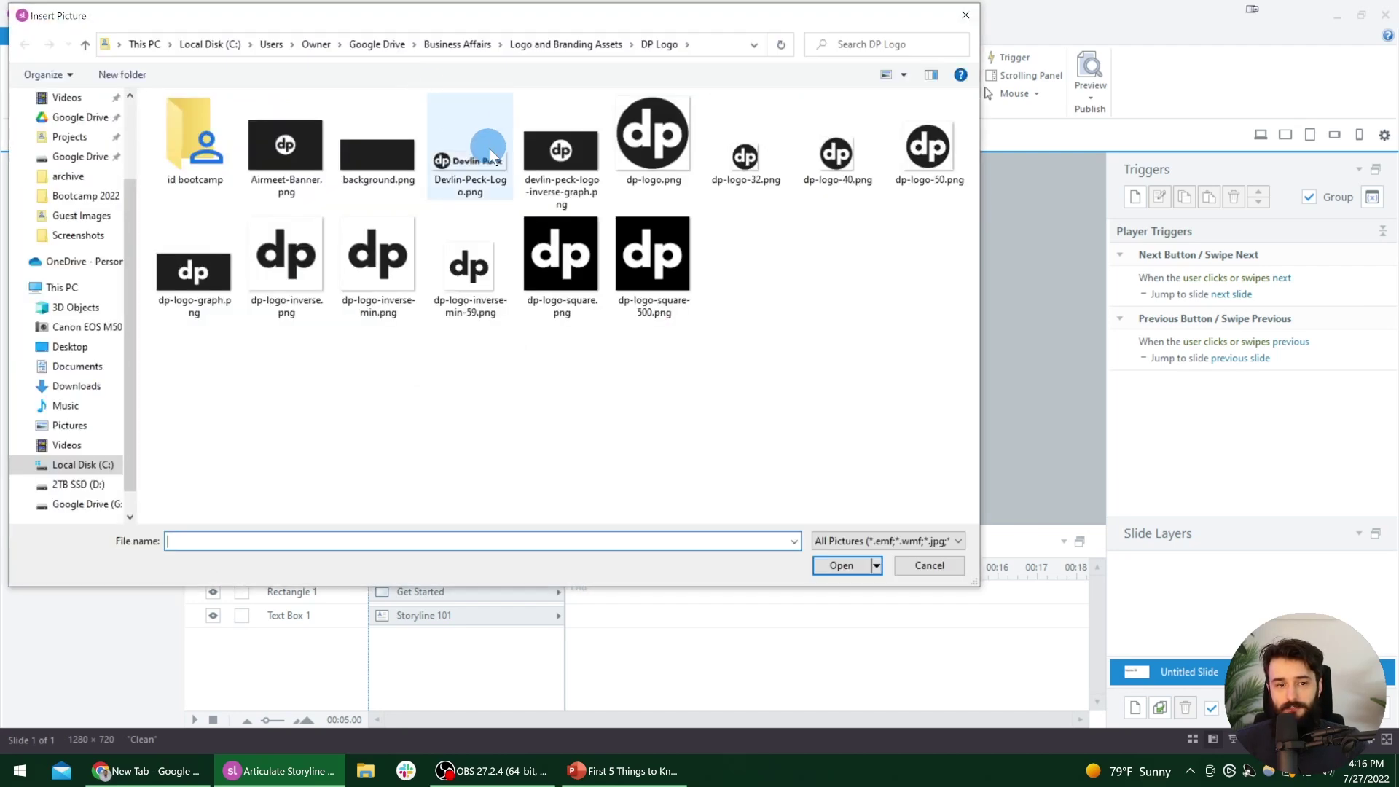
double_click(654, 143)
drag(641, 322, 786, 336)
click(867, 328)
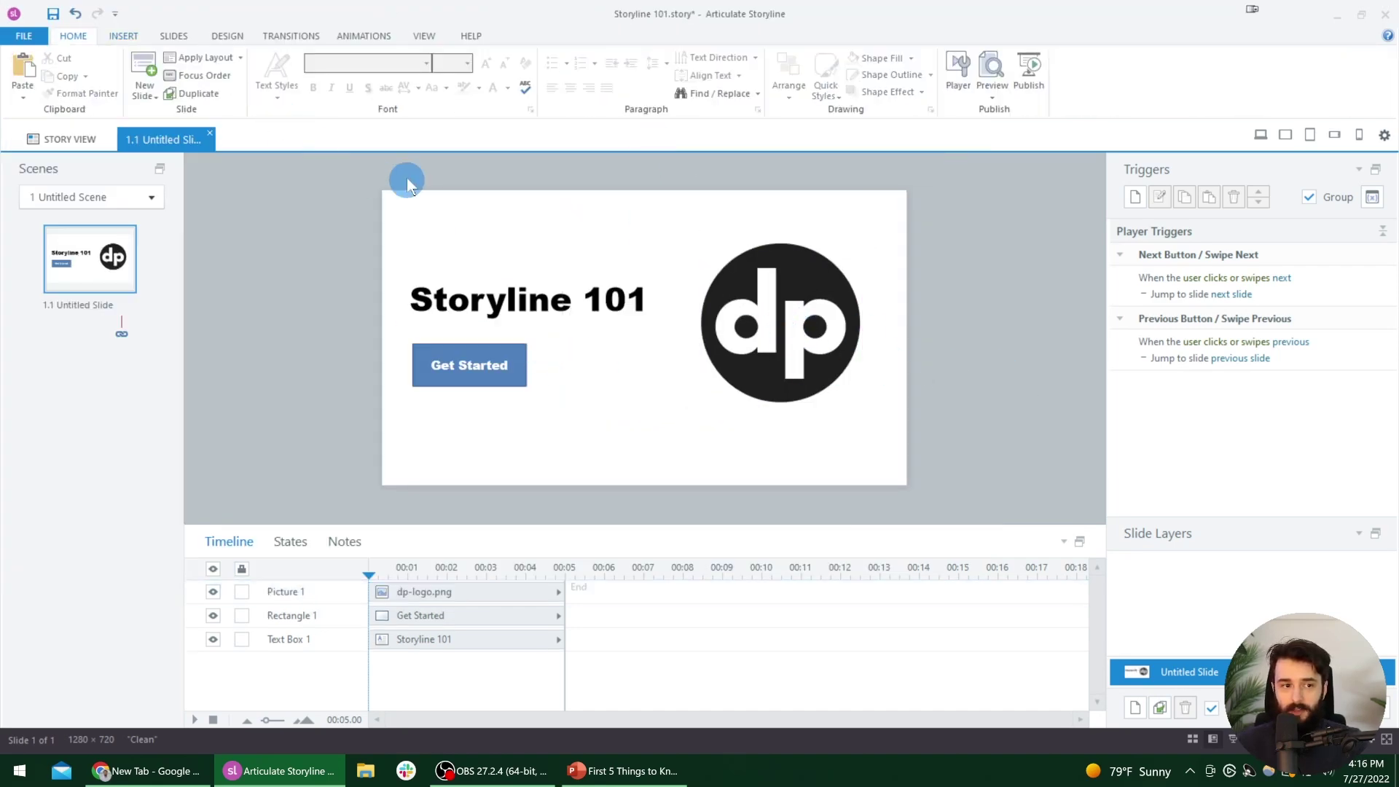
click(124, 36)
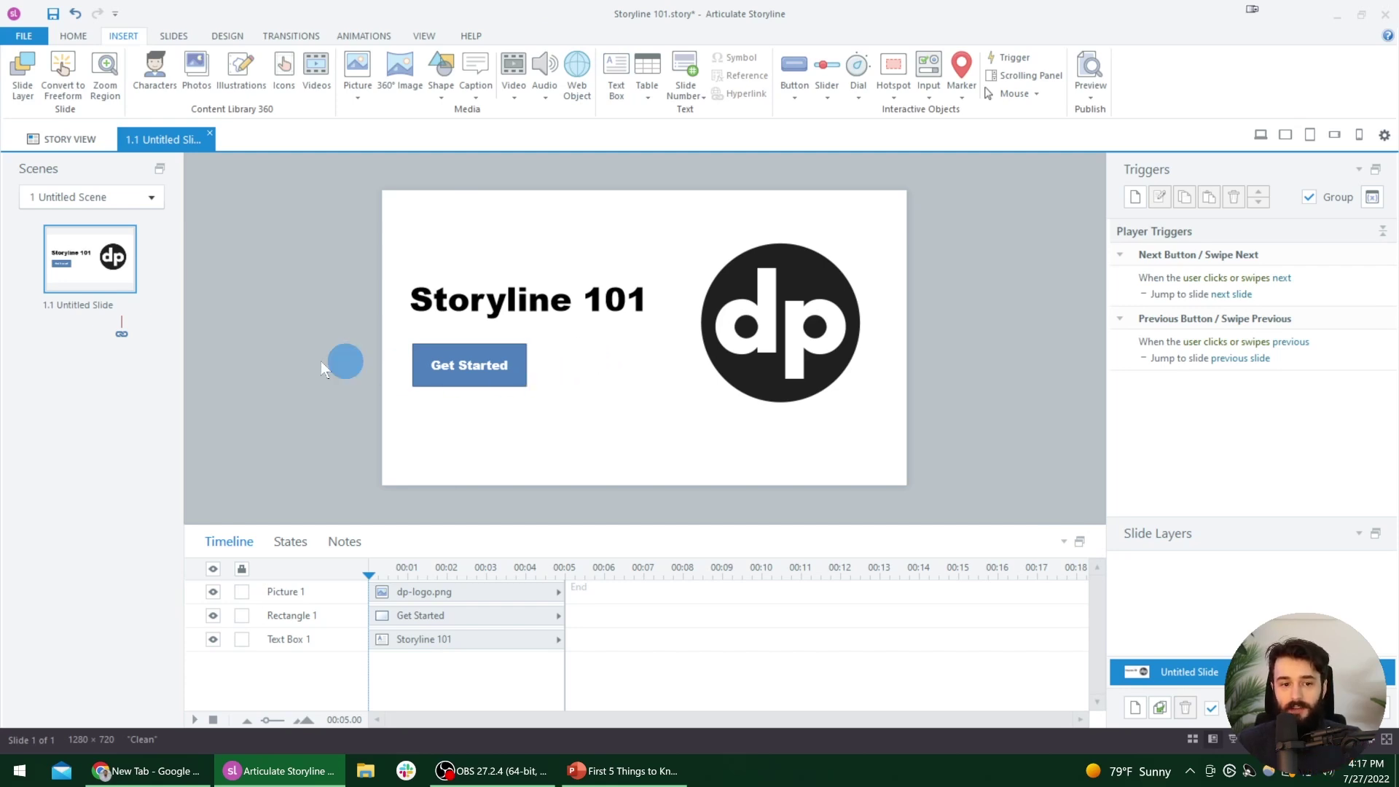
click(494, 382)
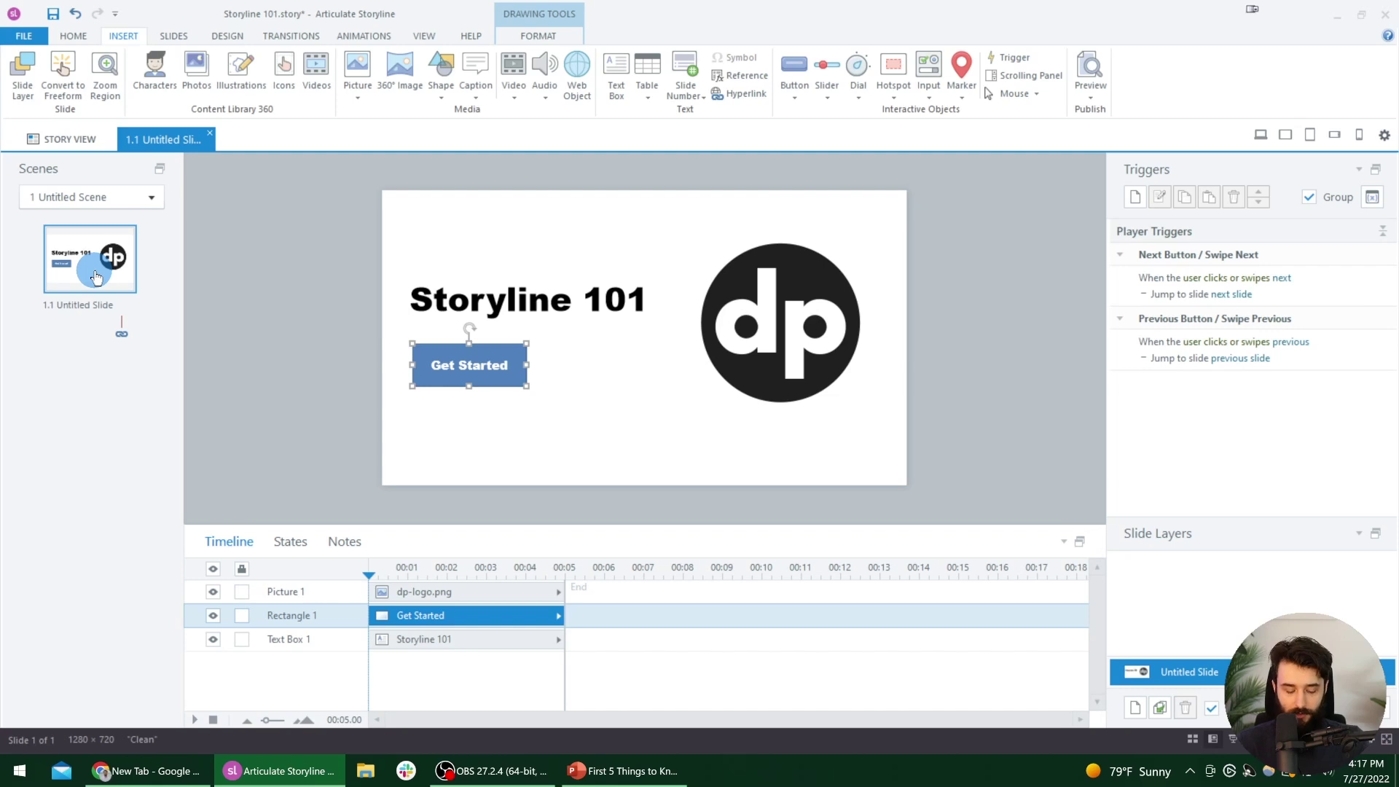
- Add a new blank slide 1.2 after the title slide
key(ctrl+m)
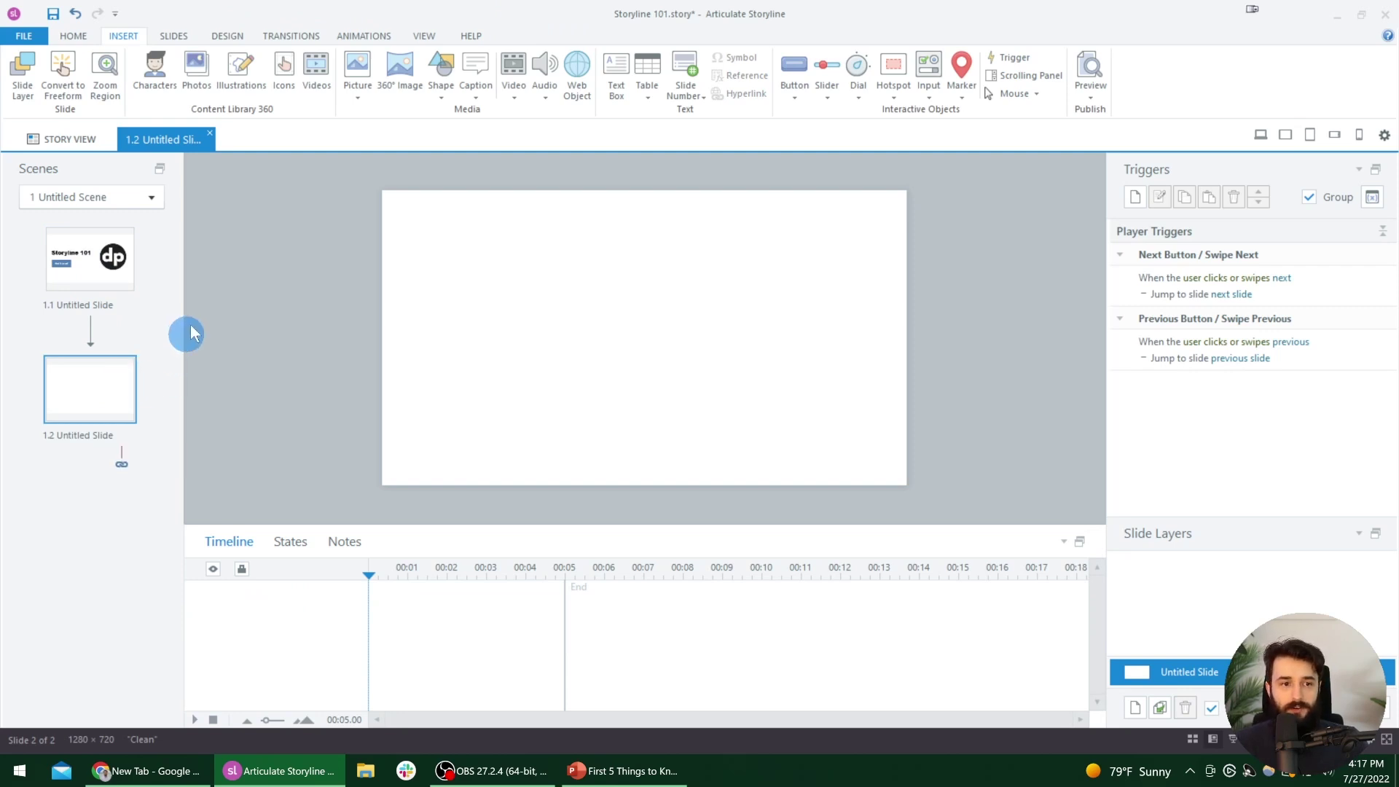
click(171, 38)
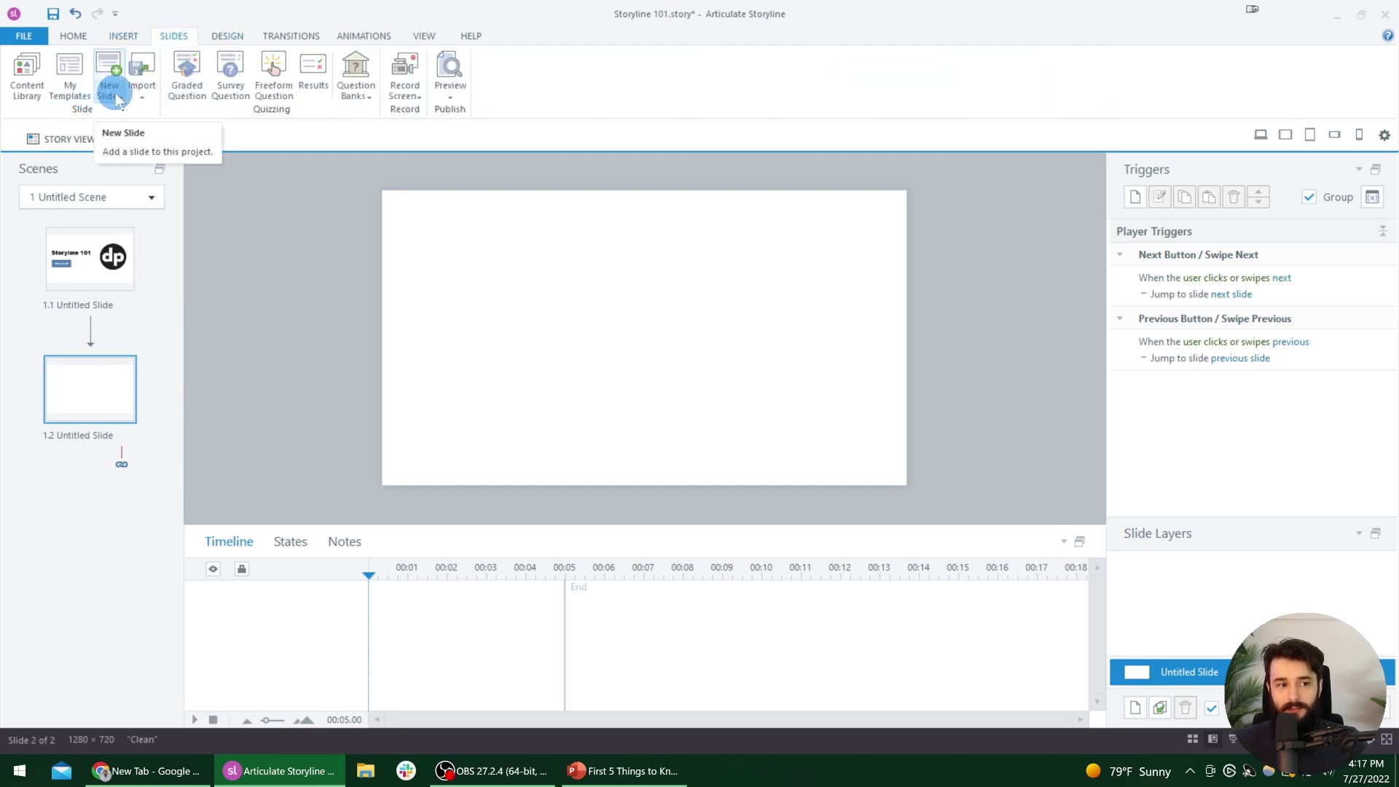
right_click(104, 384)
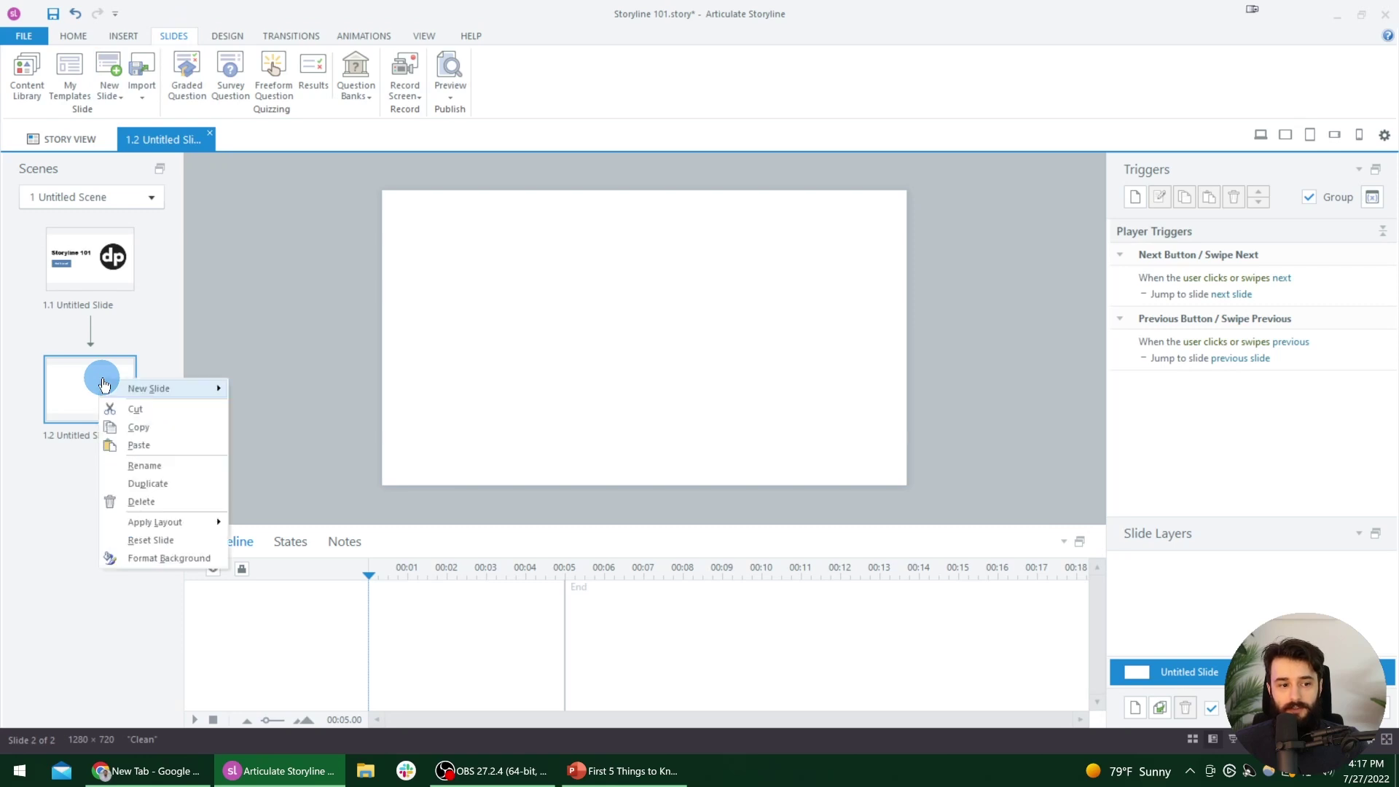
click(162, 383)
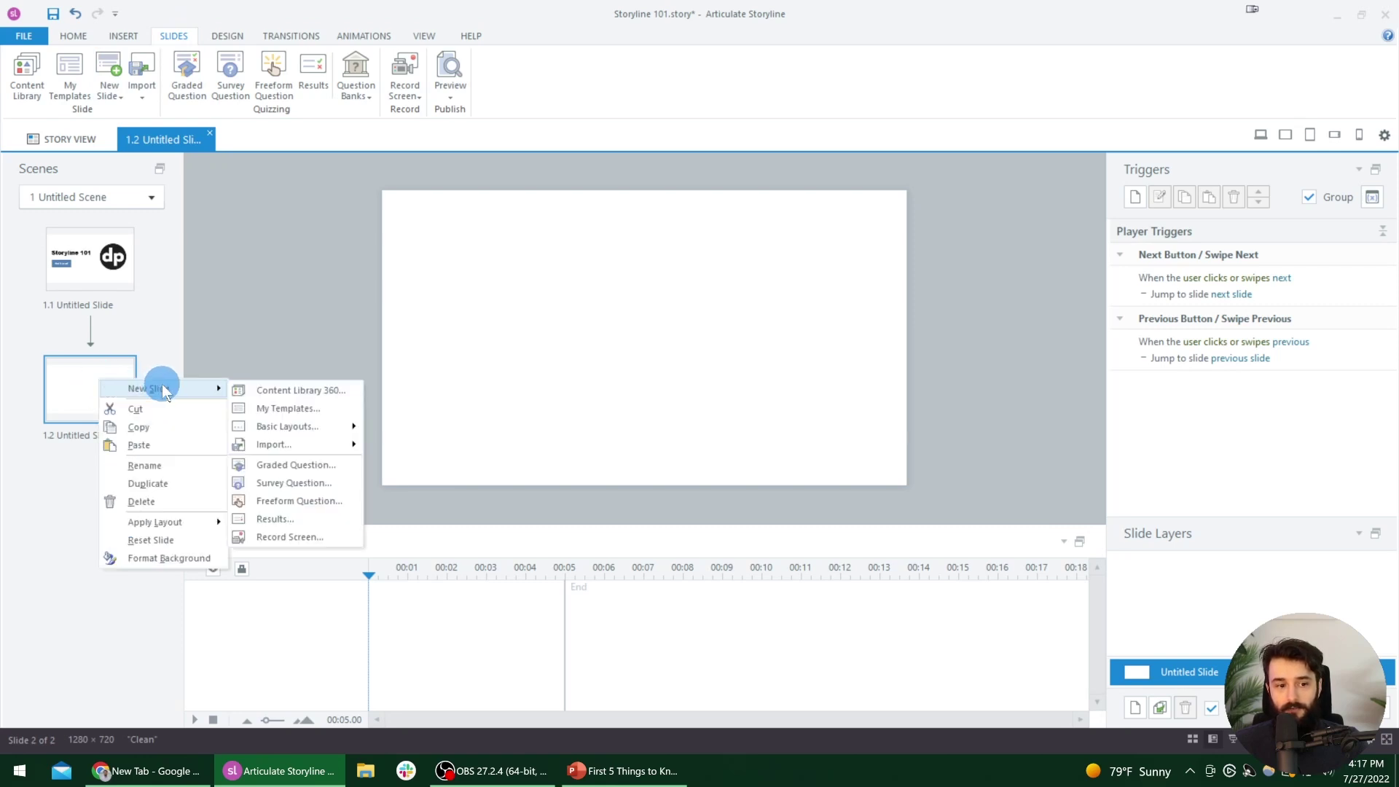
click(274, 427)
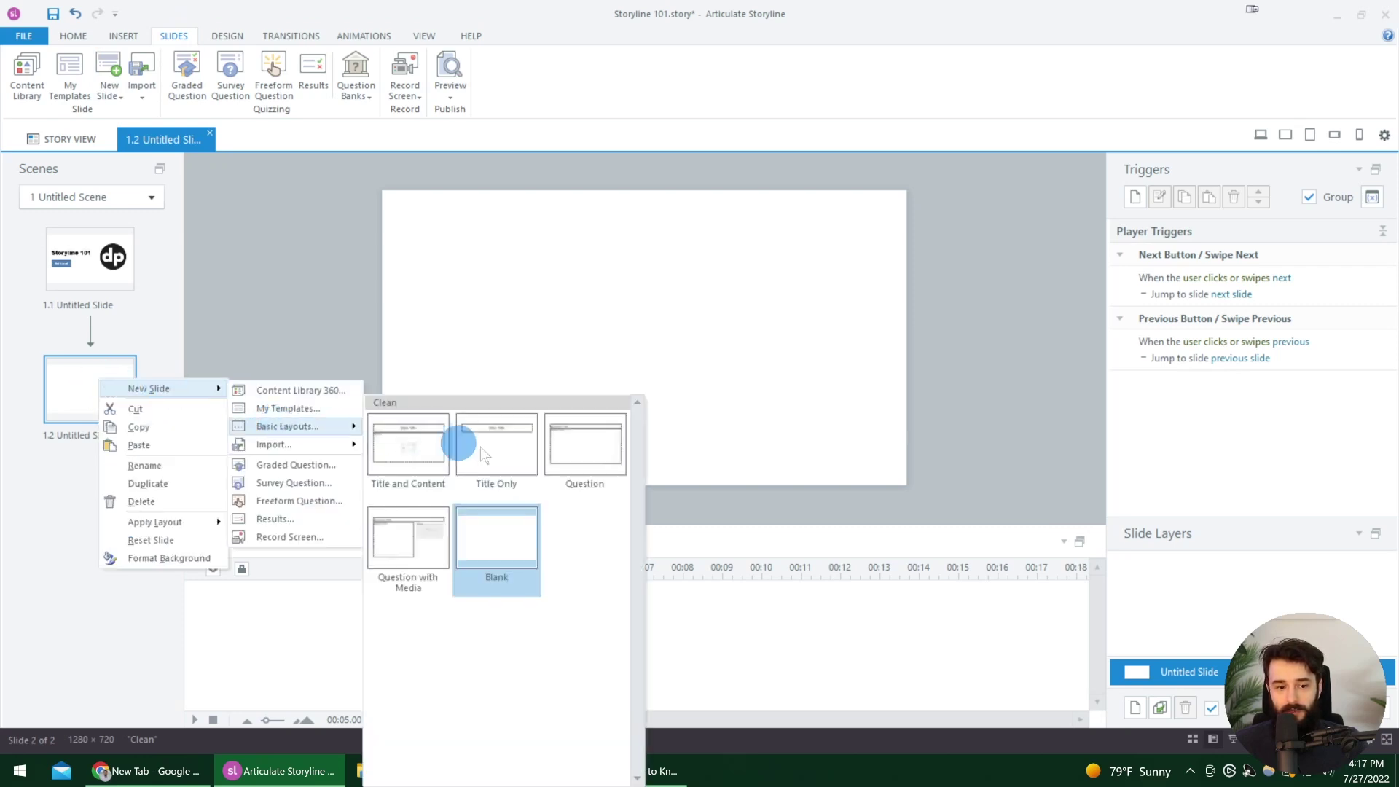
click(489, 570)
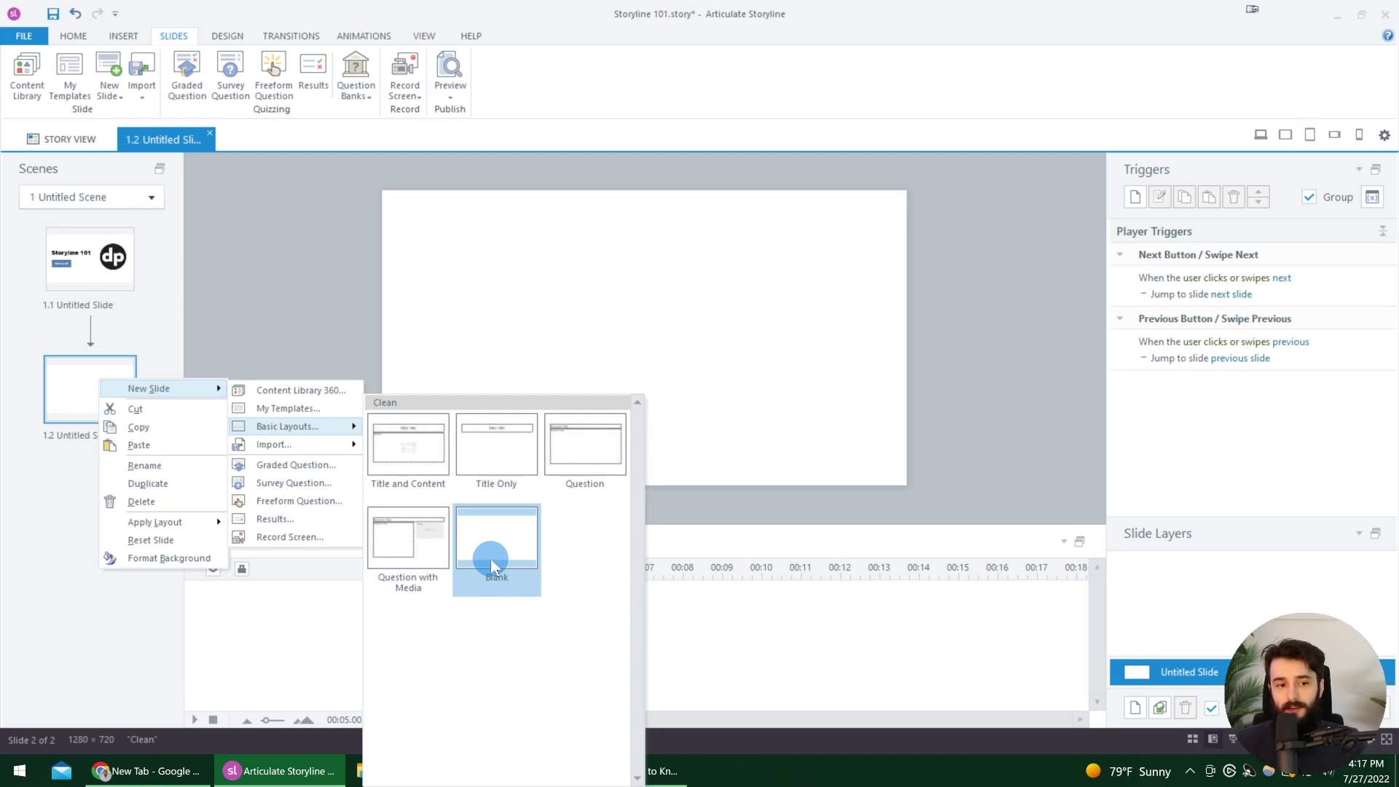
click(338, 247)
click(93, 373)
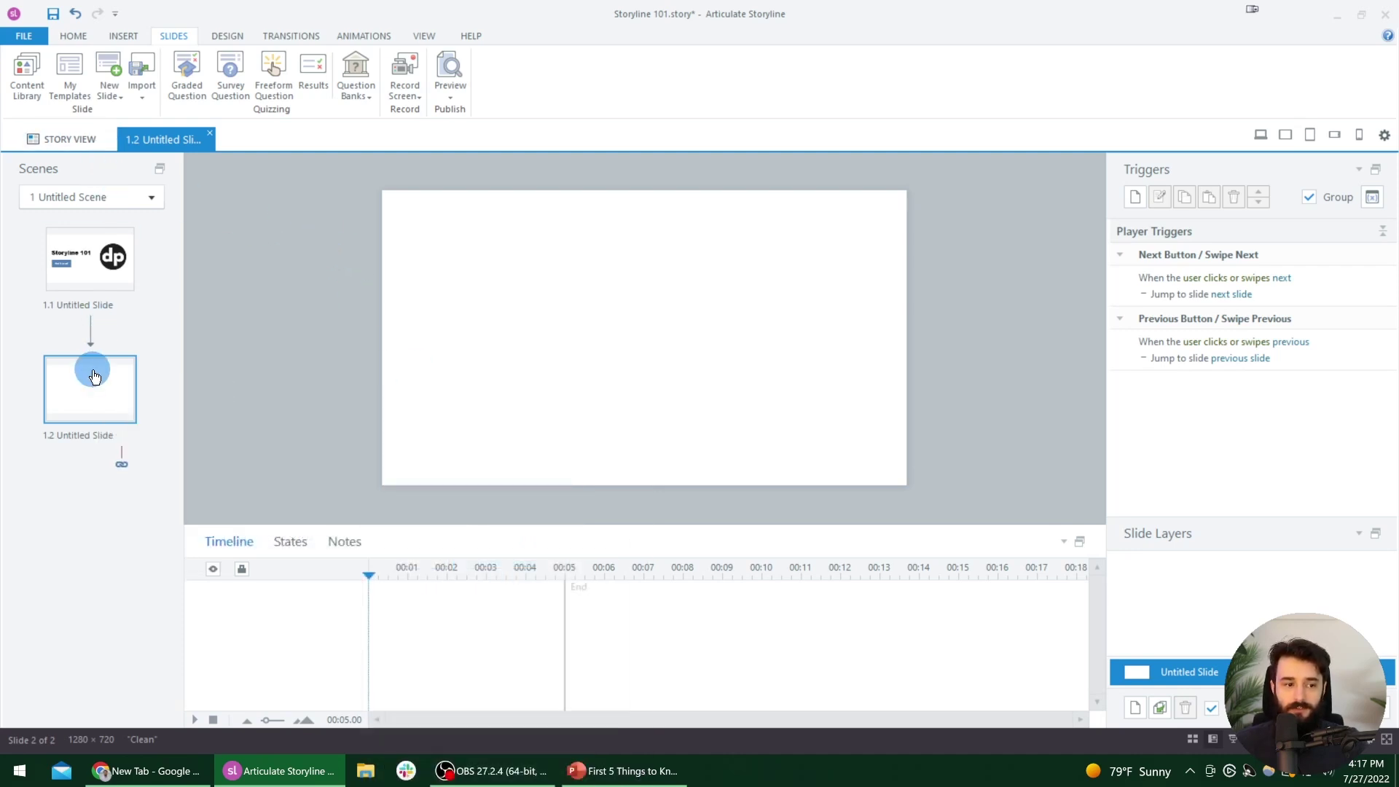
- Add a text box reading 'This is some helpful content!' on slide 1.2, nudged lower
click(445, 279)
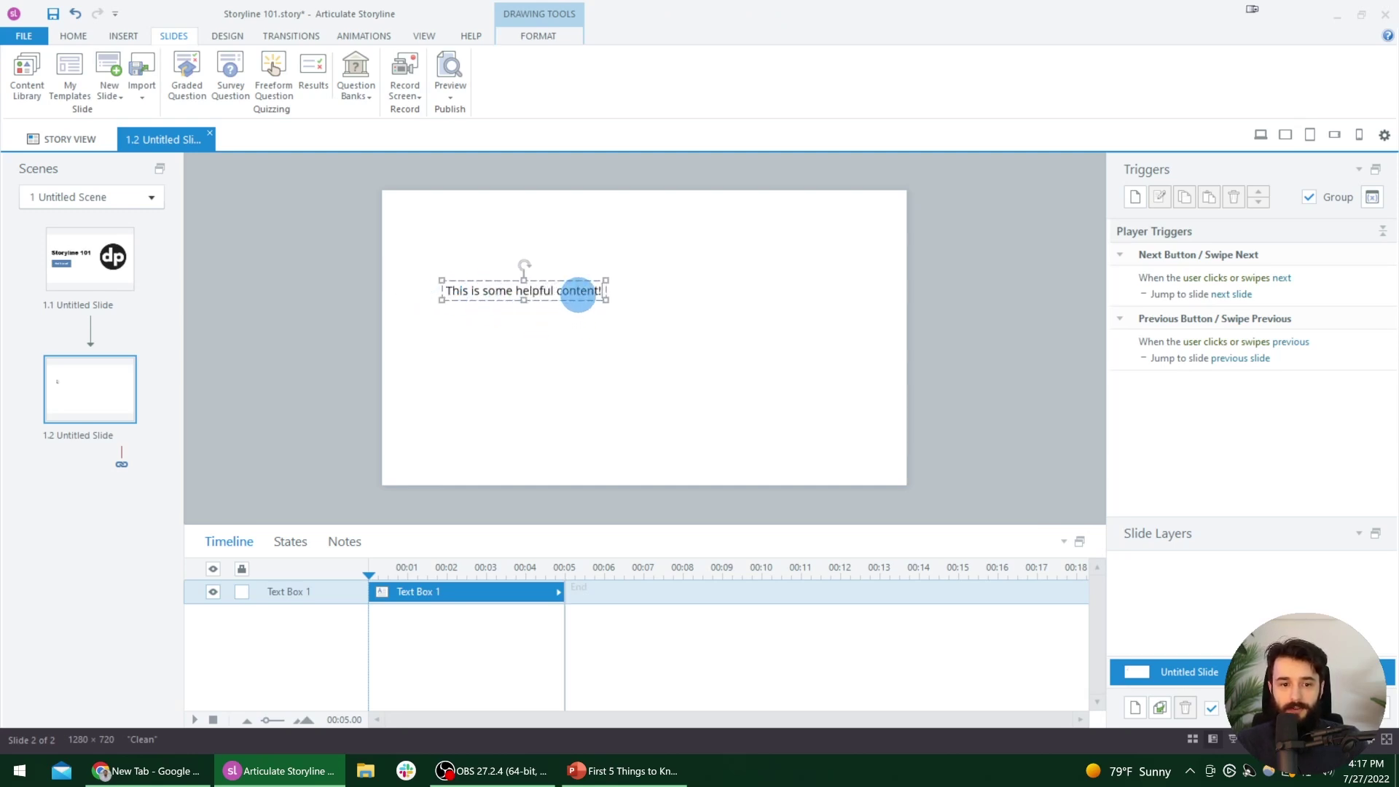
drag(578, 299, 571, 320)
click(572, 388)
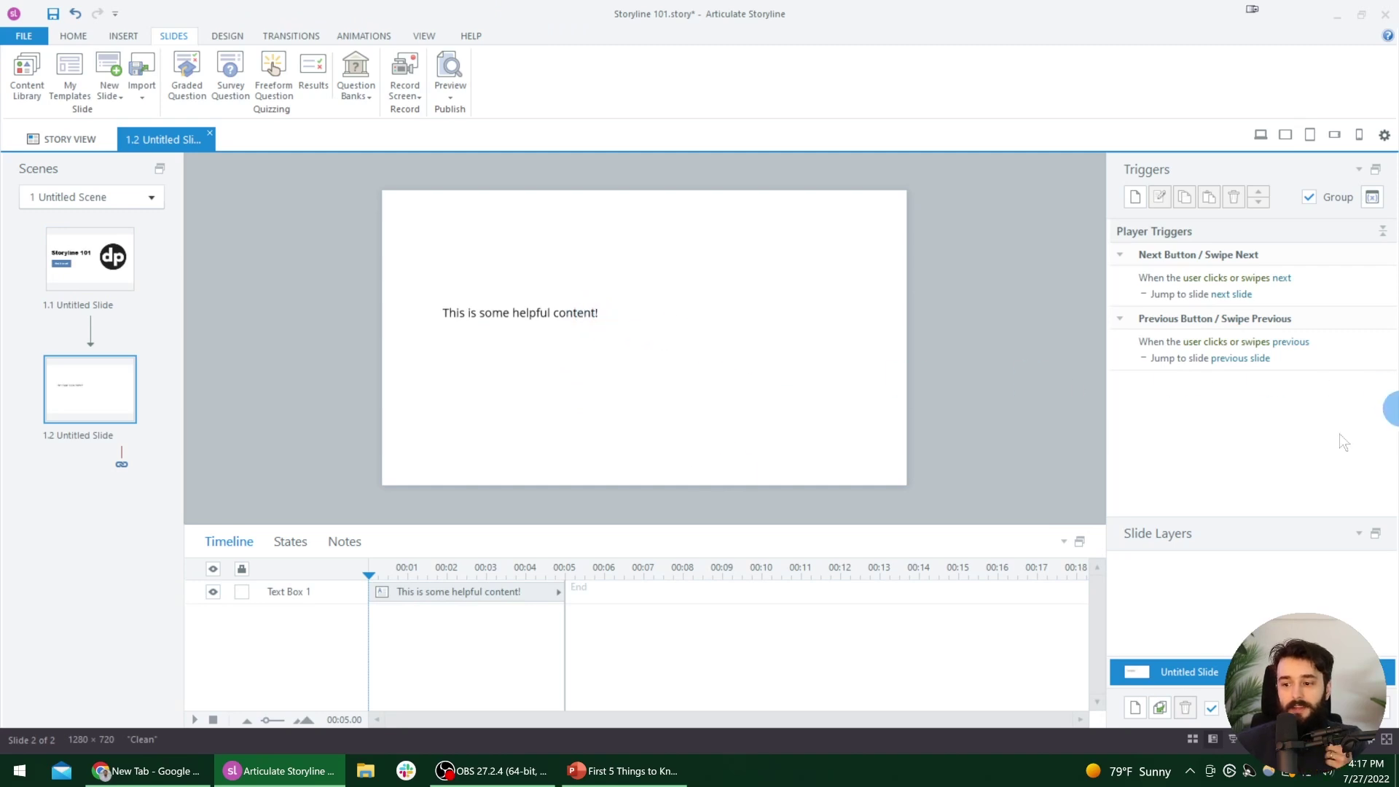
- Switch to Story View and inspect slides 1.1 and 1.2 in scene 1
click(70, 139)
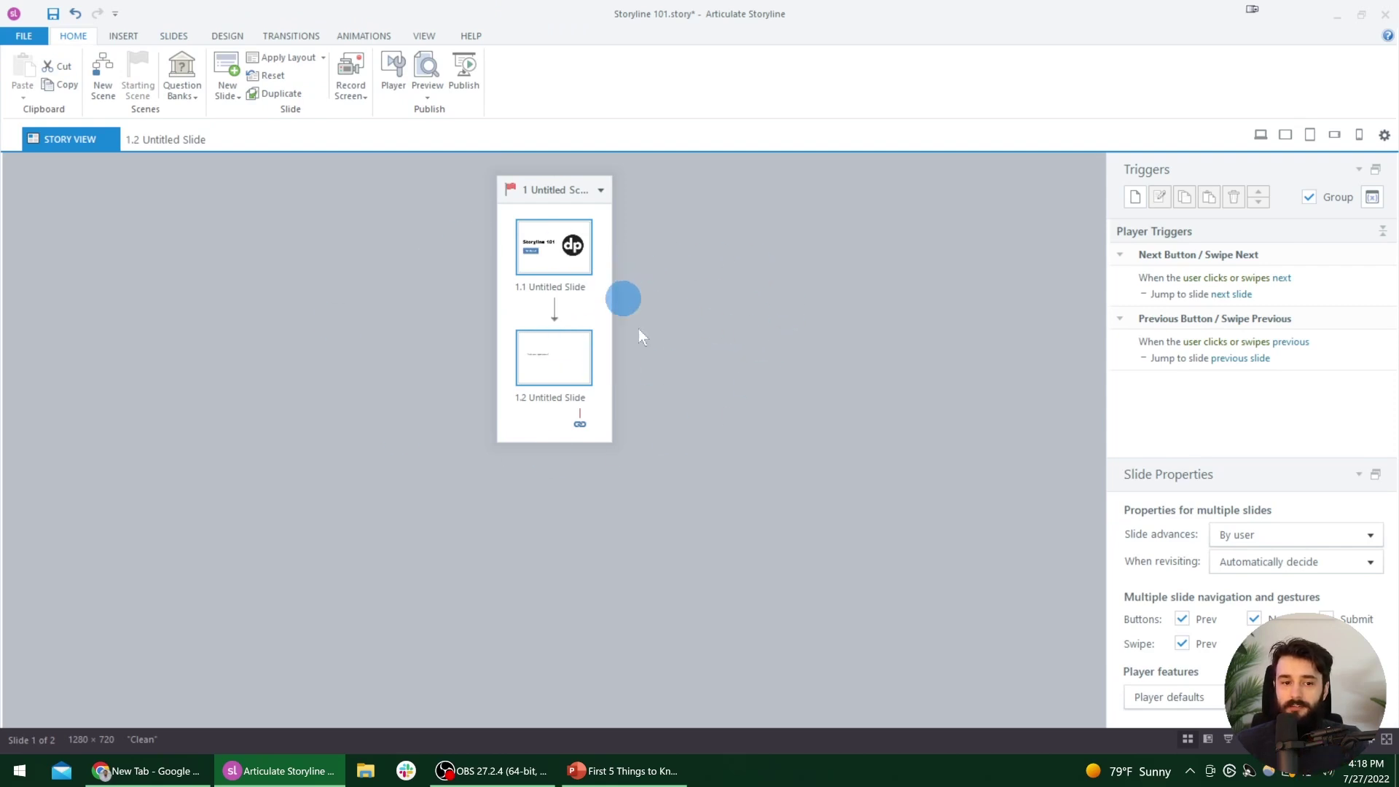
click(683, 408)
click(560, 191)
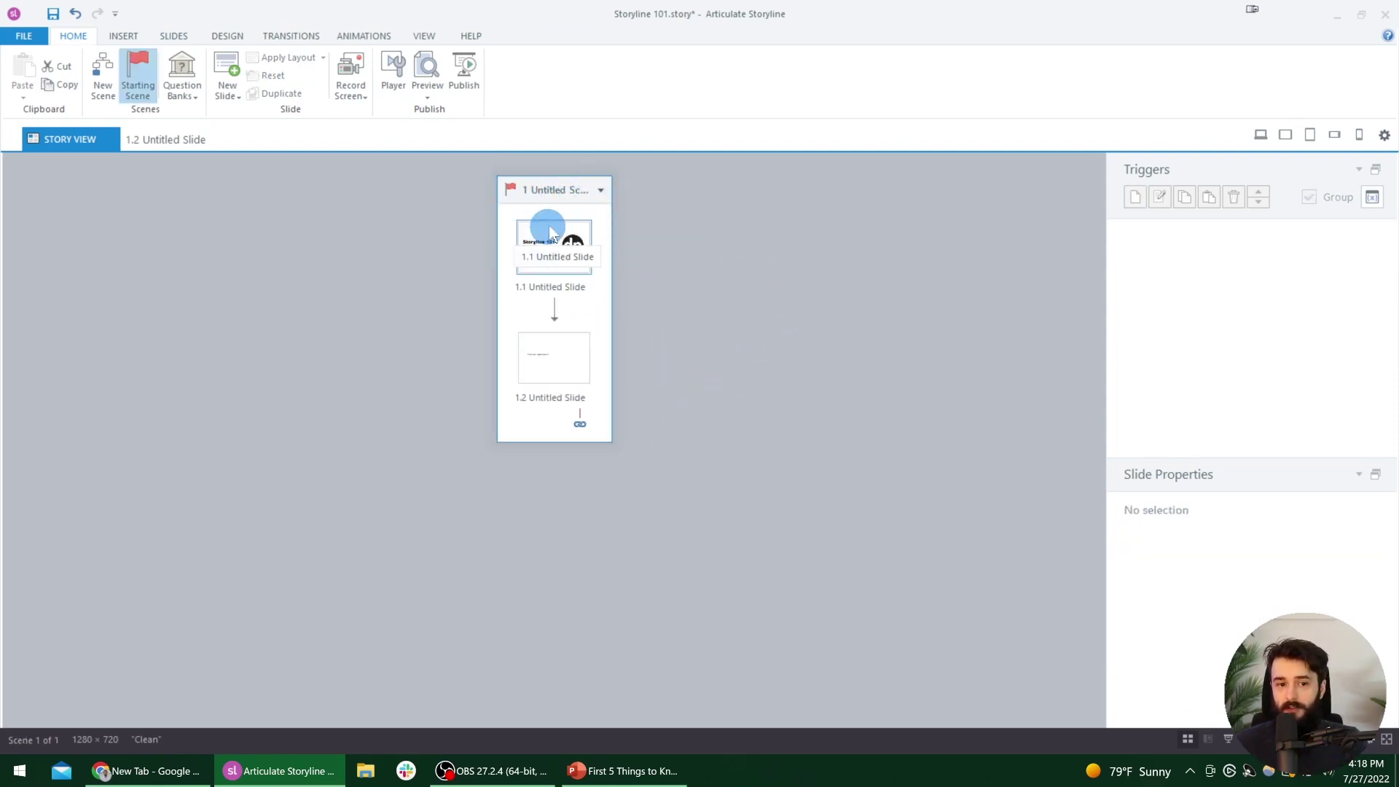
click(561, 253)
click(556, 360)
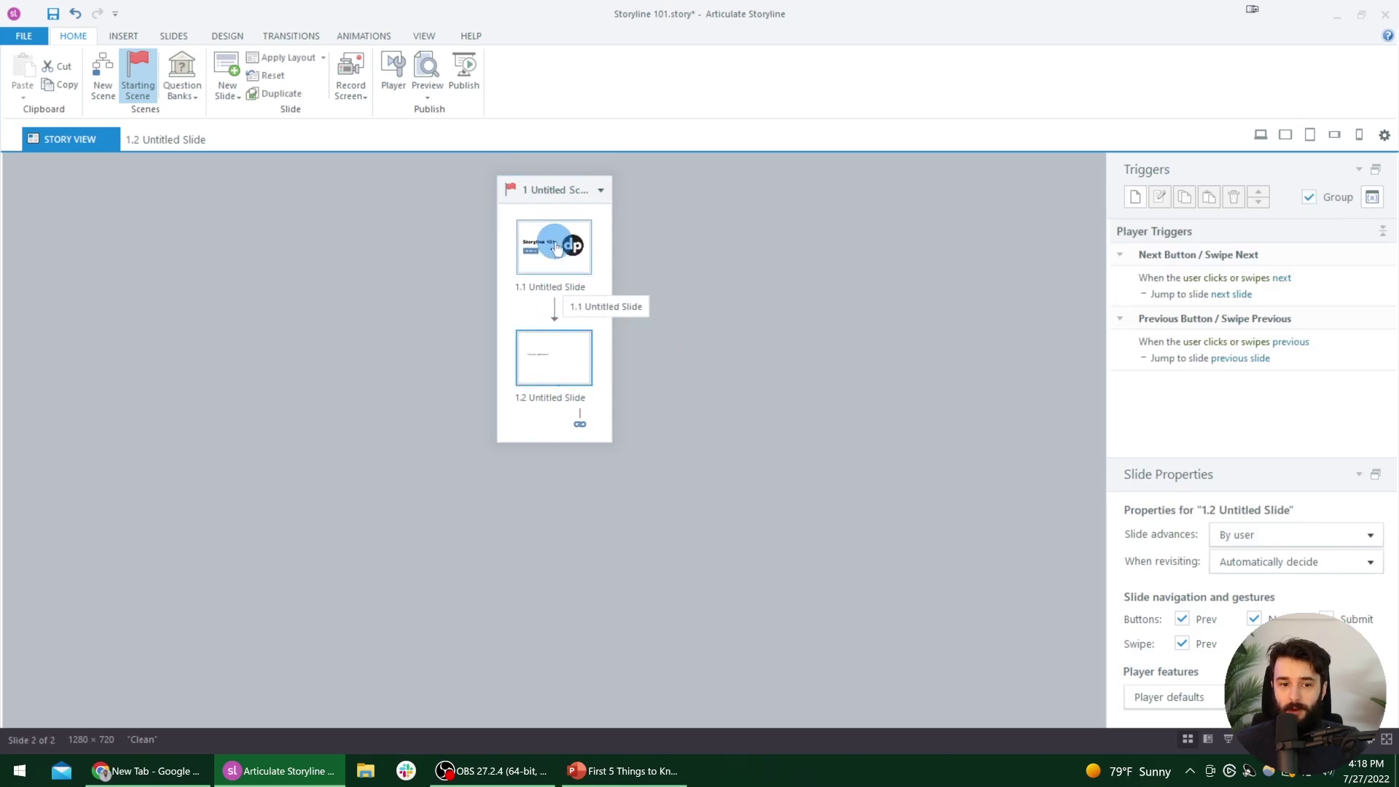
click(556, 262)
click(545, 355)
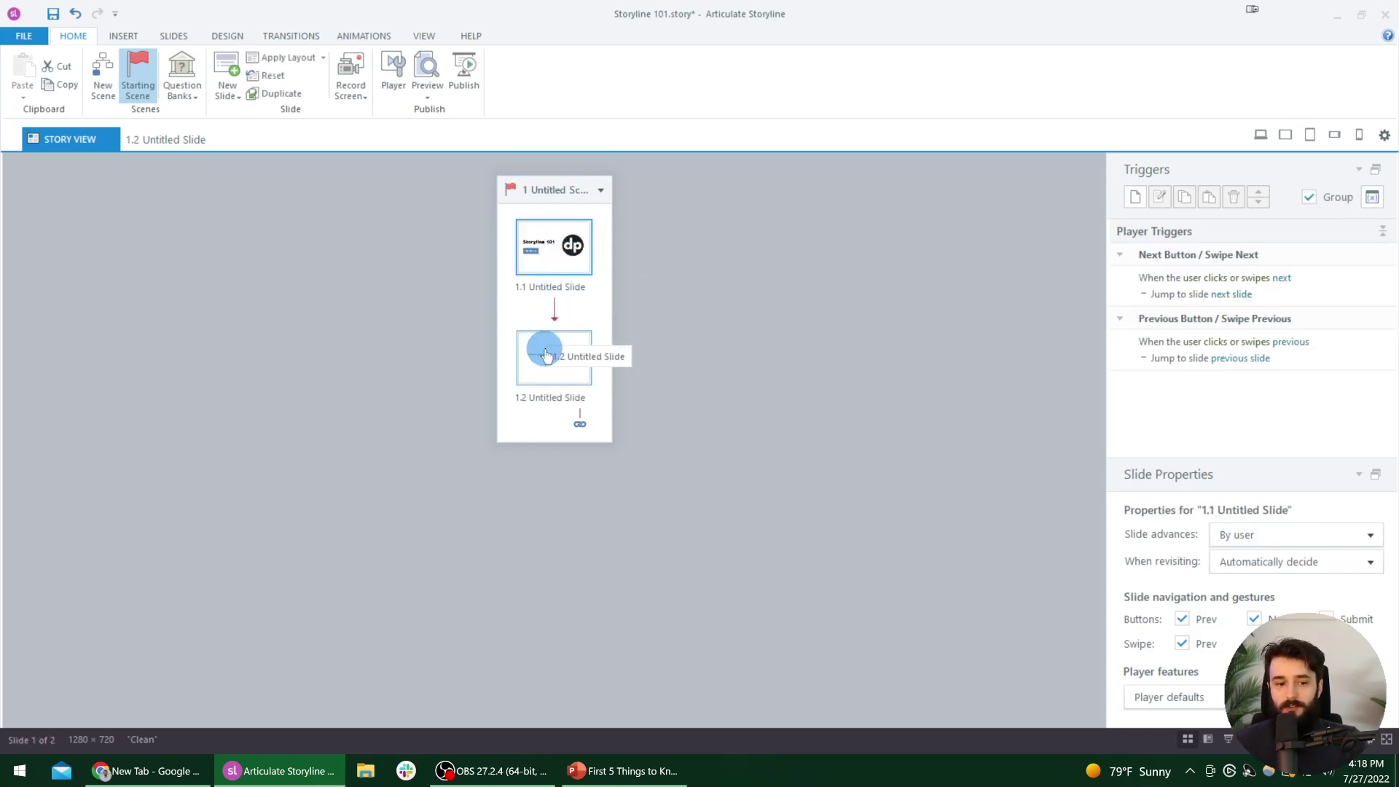
click(558, 267)
click(581, 357)
click(543, 369)
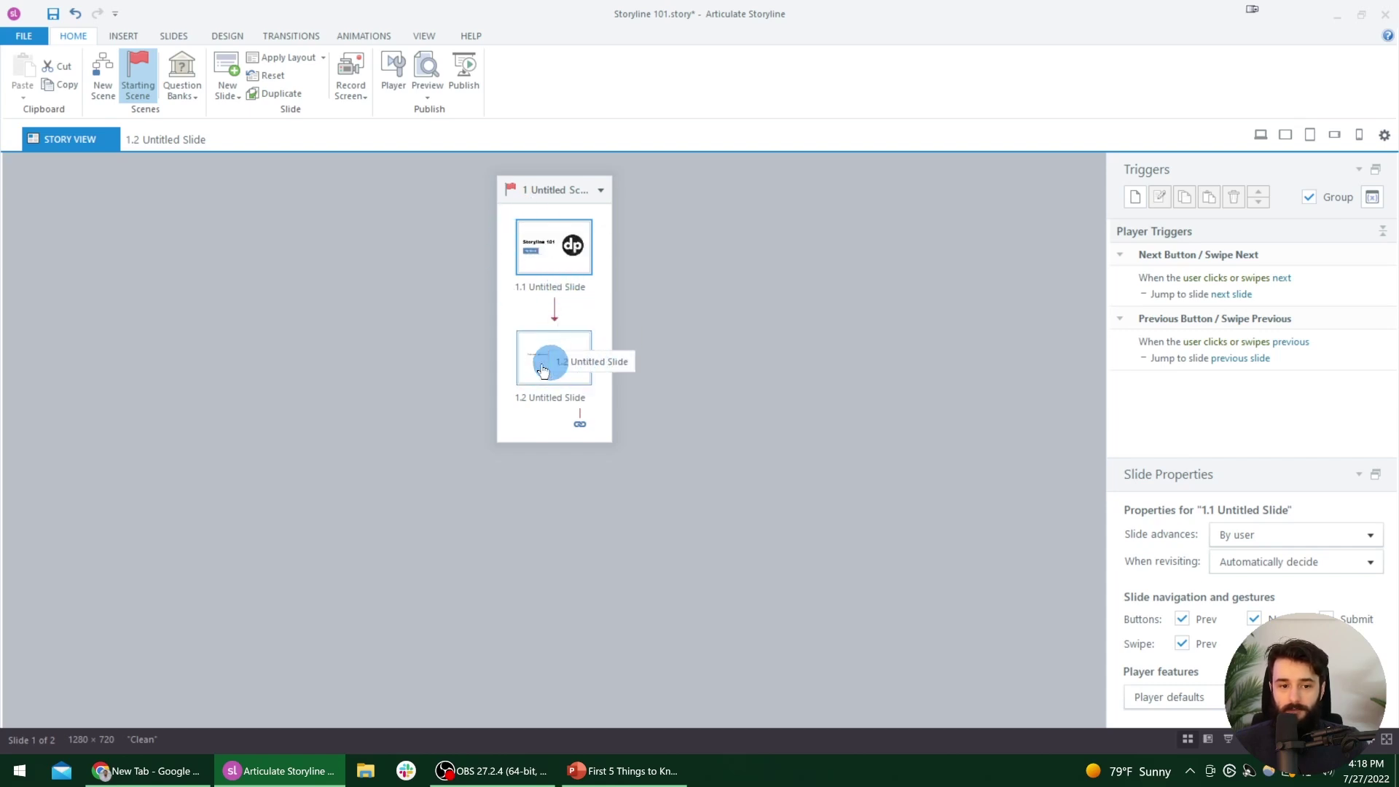
click(531, 366)
click(558, 251)
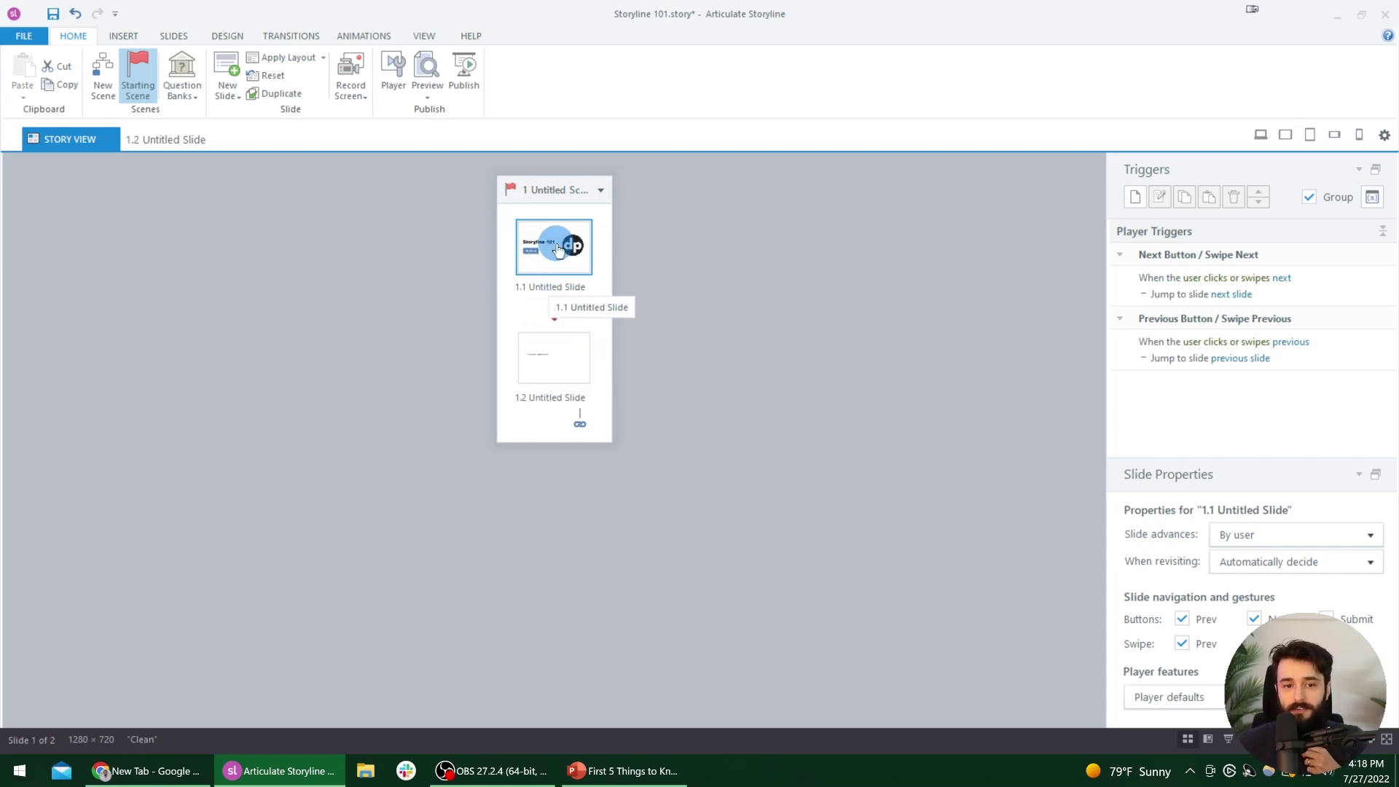
click(559, 252)
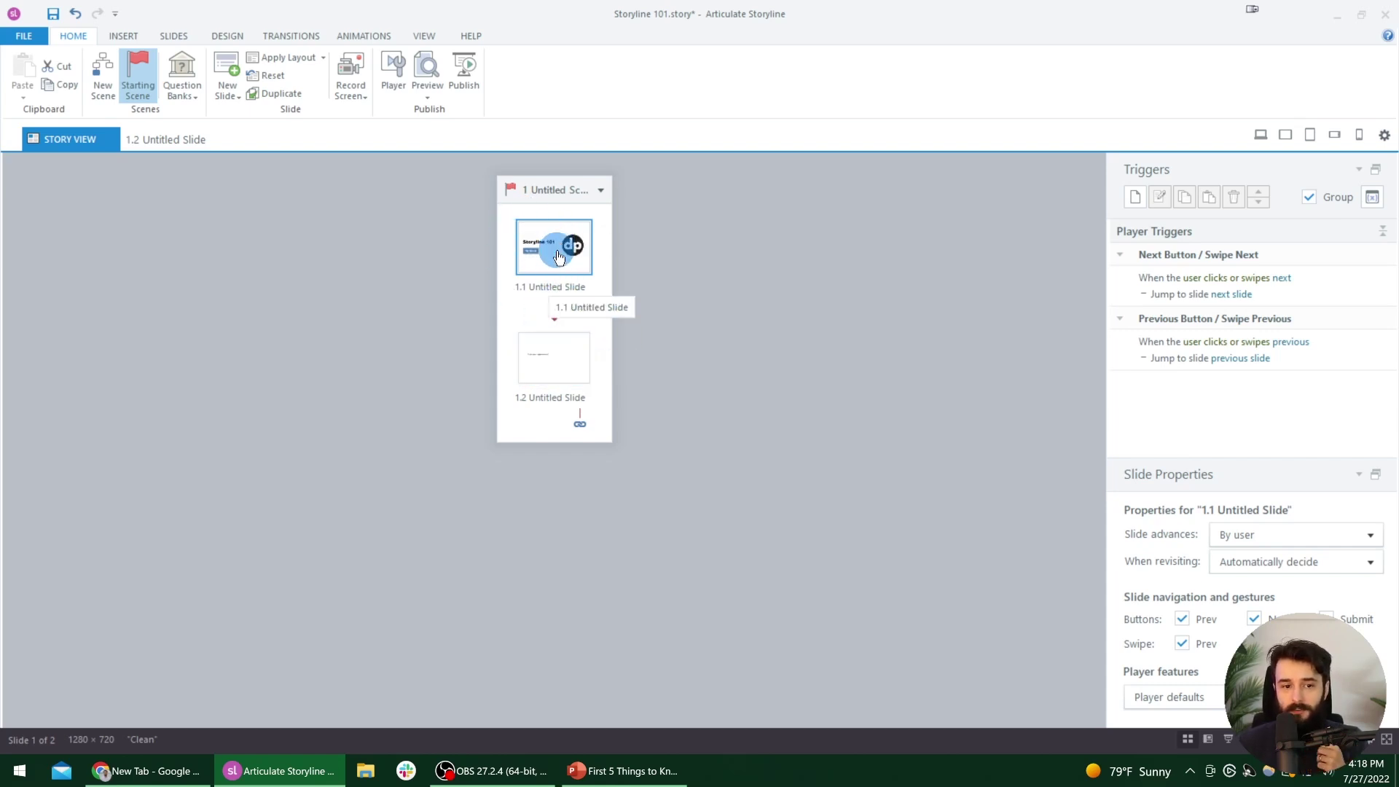
- Open slide 1.1 in the editor and start a new trigger in the Trigger Wizard
double_click(554, 261)
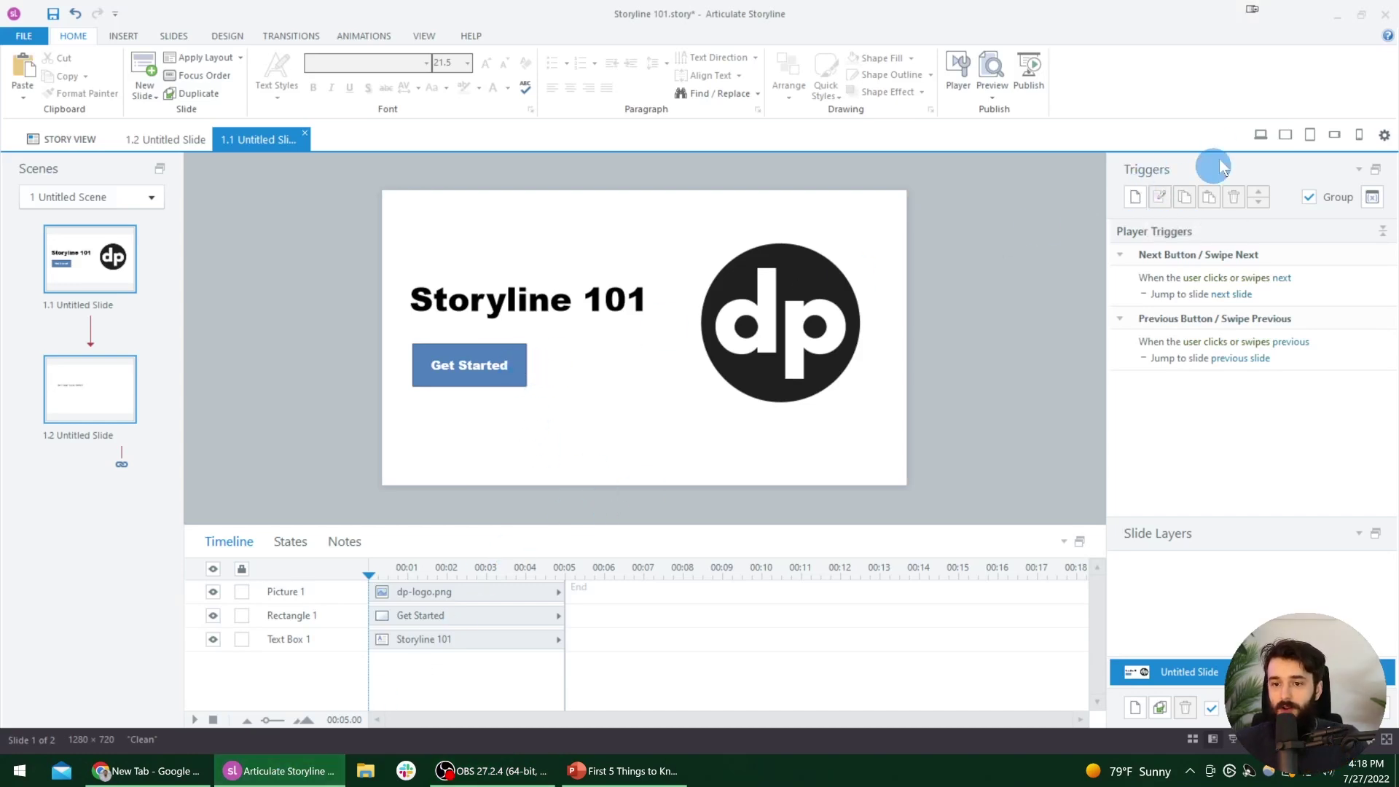
click(1136, 198)
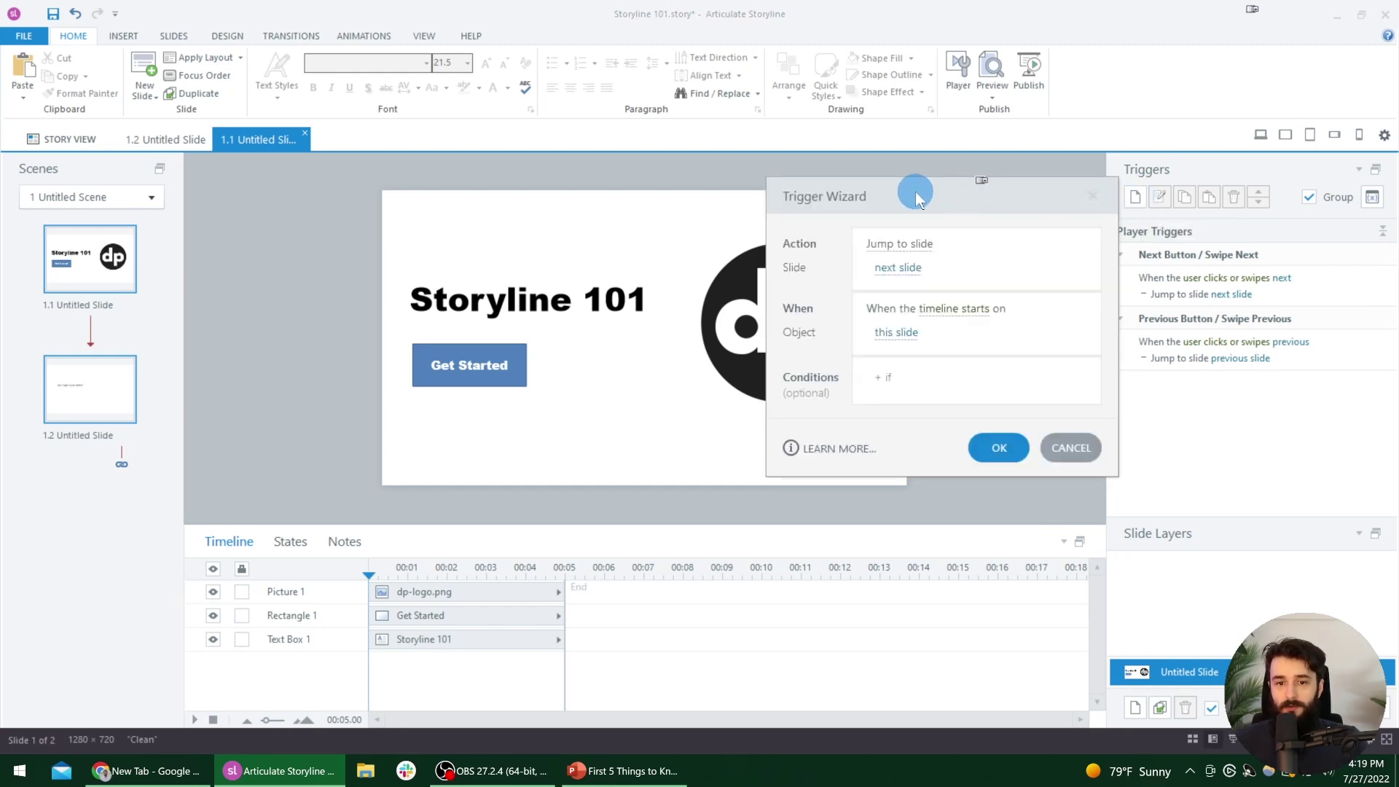
- Make the trigger fire when the user clicks Rectangle 1, the Get Started button
drag(917, 198, 900, 150)
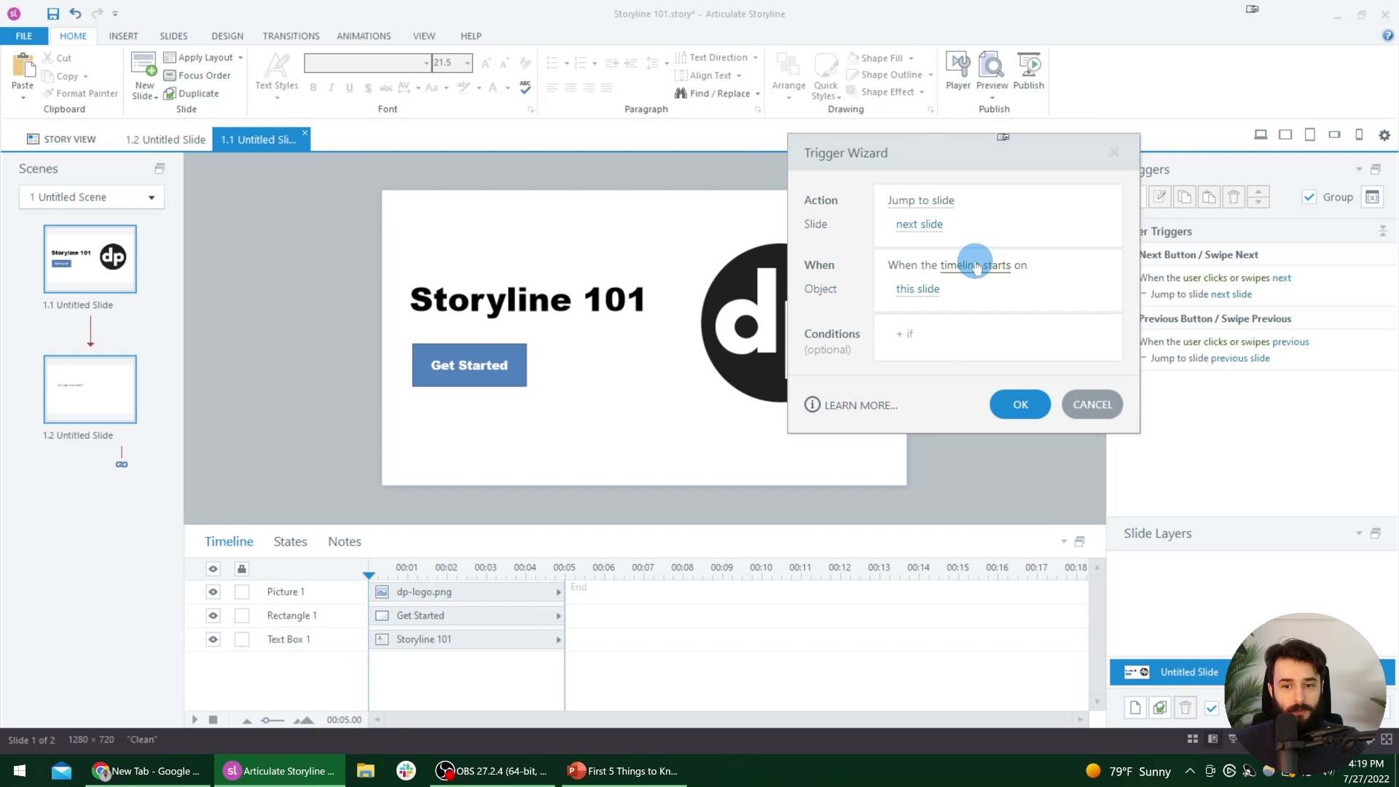
click(962, 268)
click(967, 312)
click(925, 289)
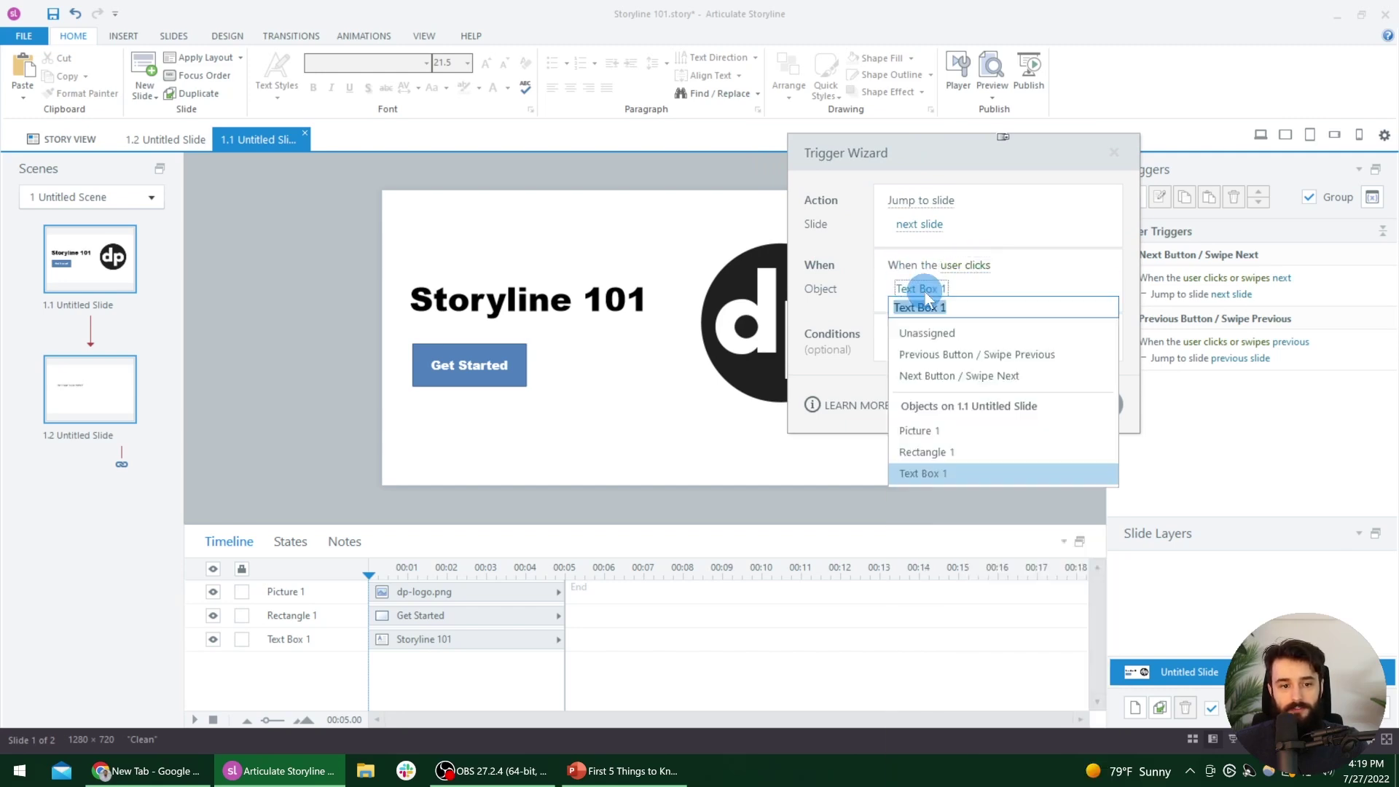
click(963, 453)
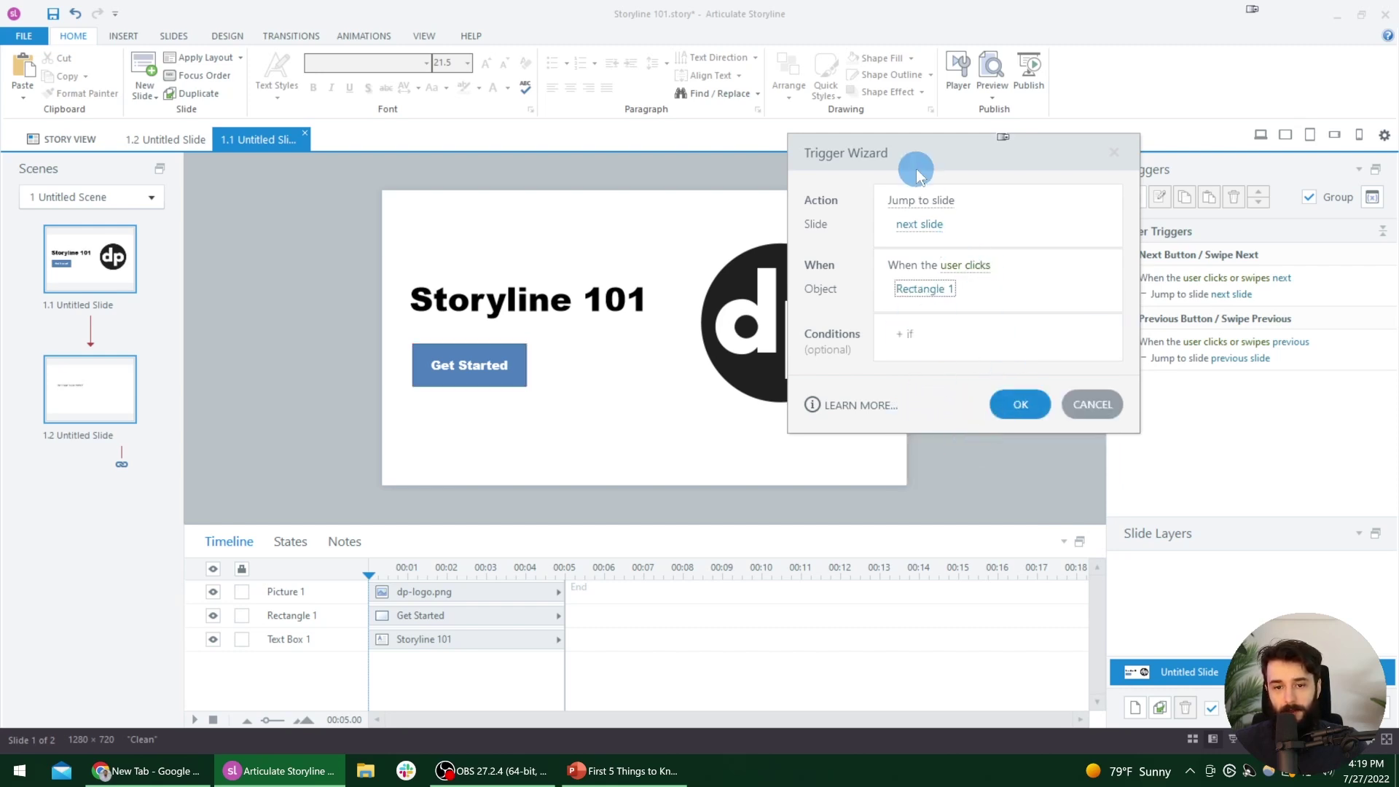
- Keep Jump to slide next slide as the action with User clicks, and save the trigger
click(922, 201)
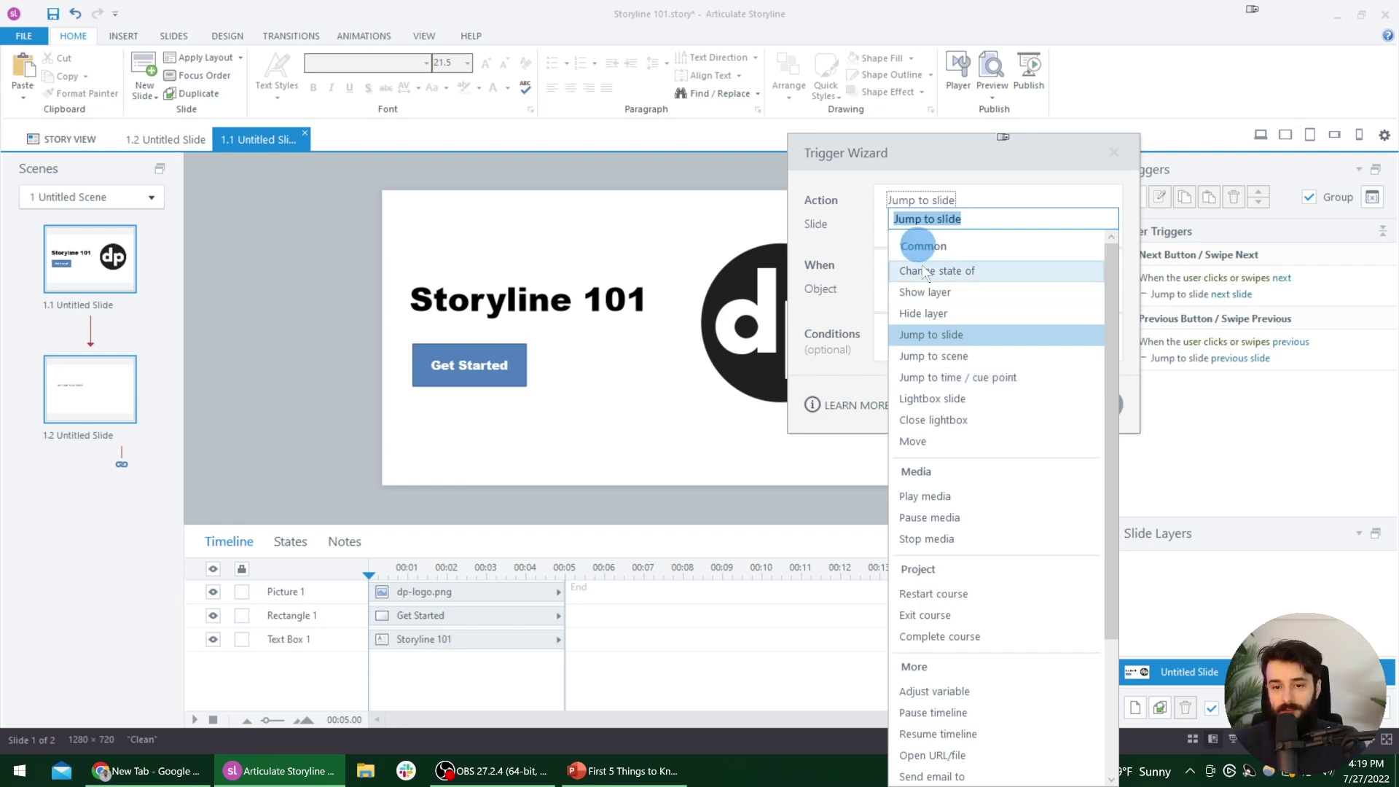
scroll(1016, 583, down, 2)
scroll(1019, 587, down, 2)
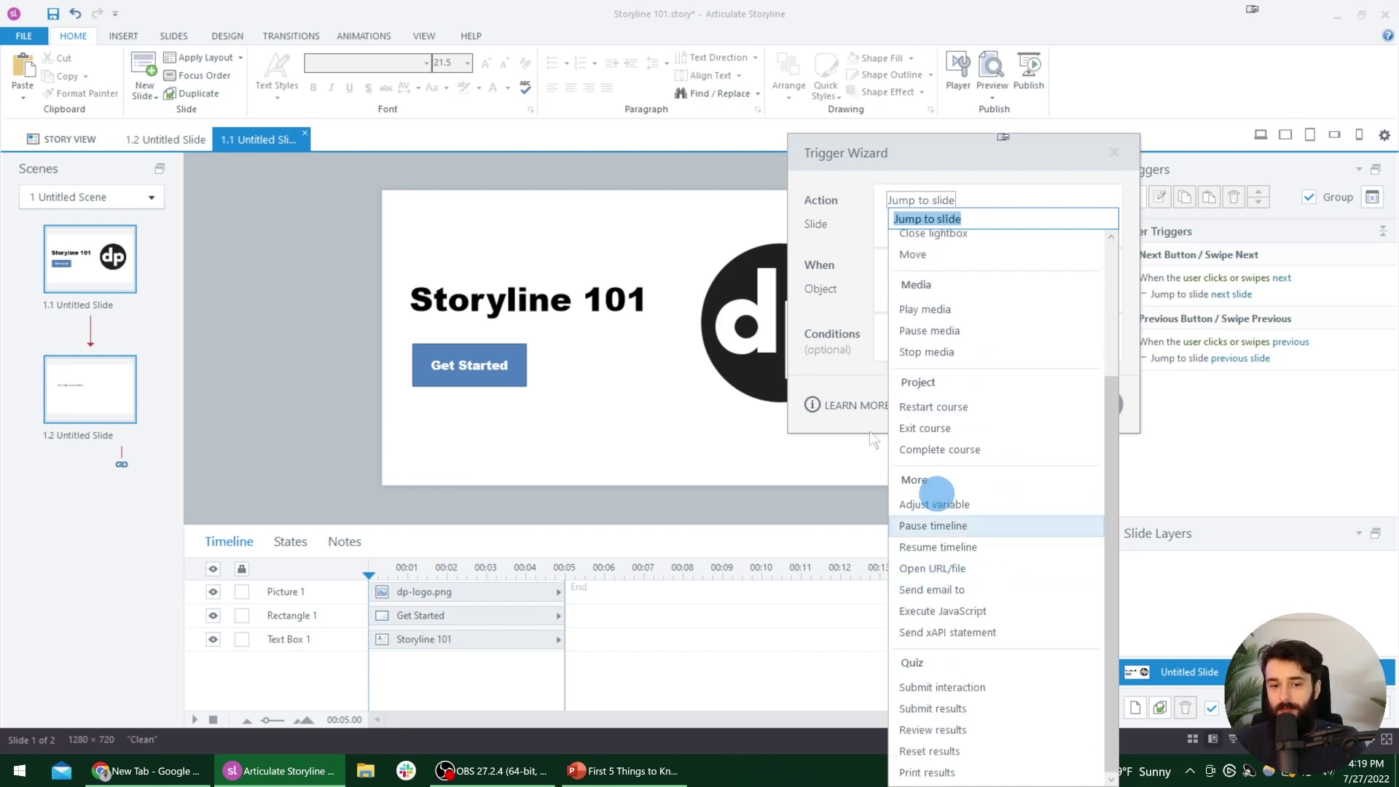
click(855, 263)
click(965, 264)
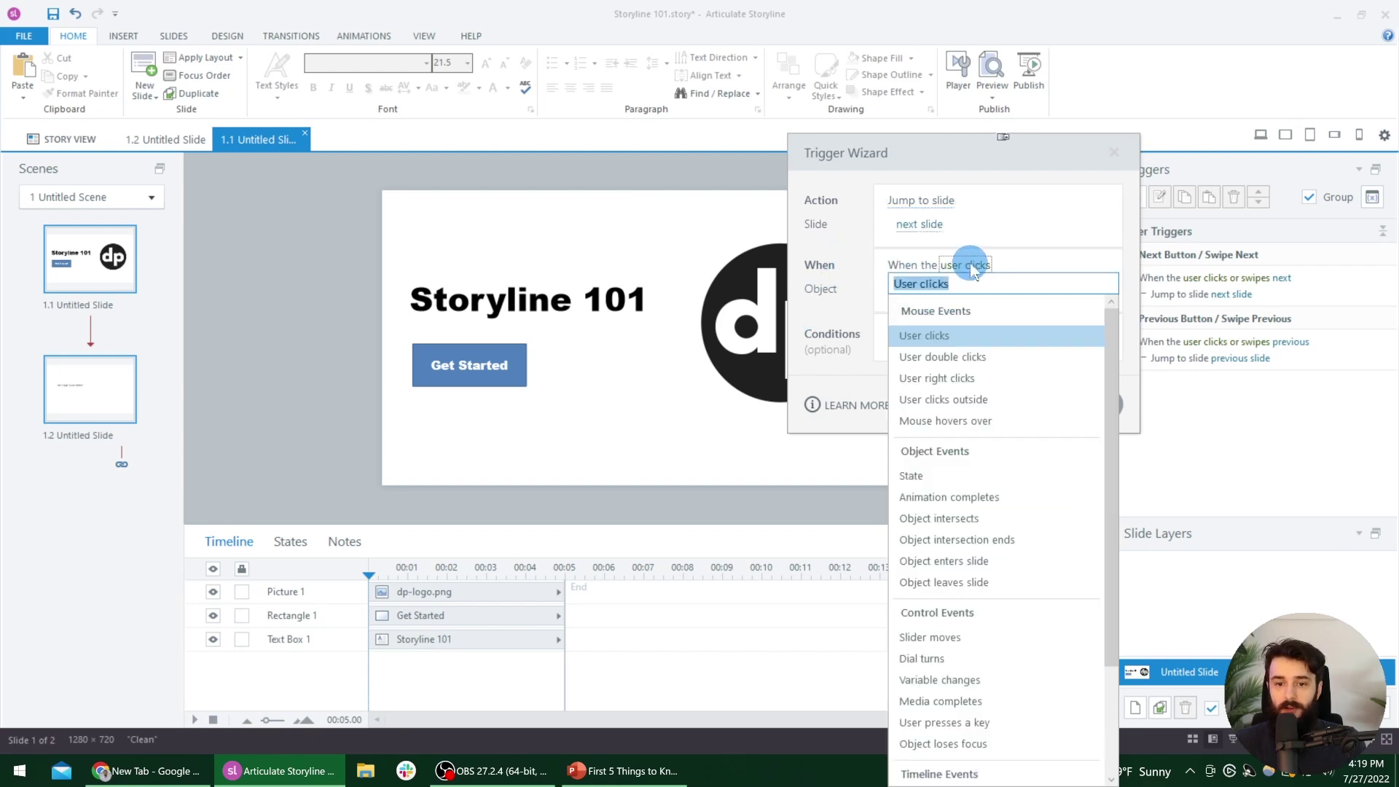
scroll(1034, 498, down, 1)
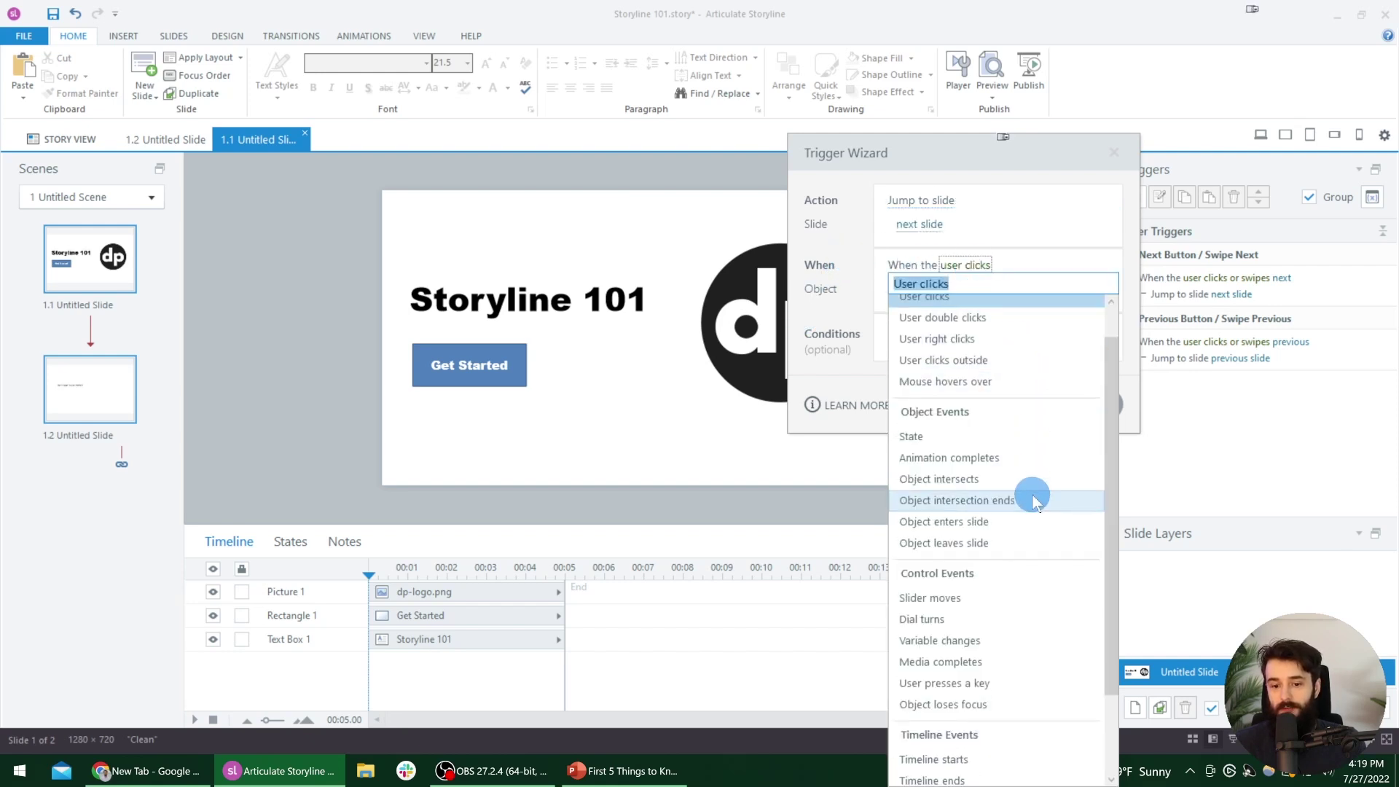
scroll(1034, 408, up, 1)
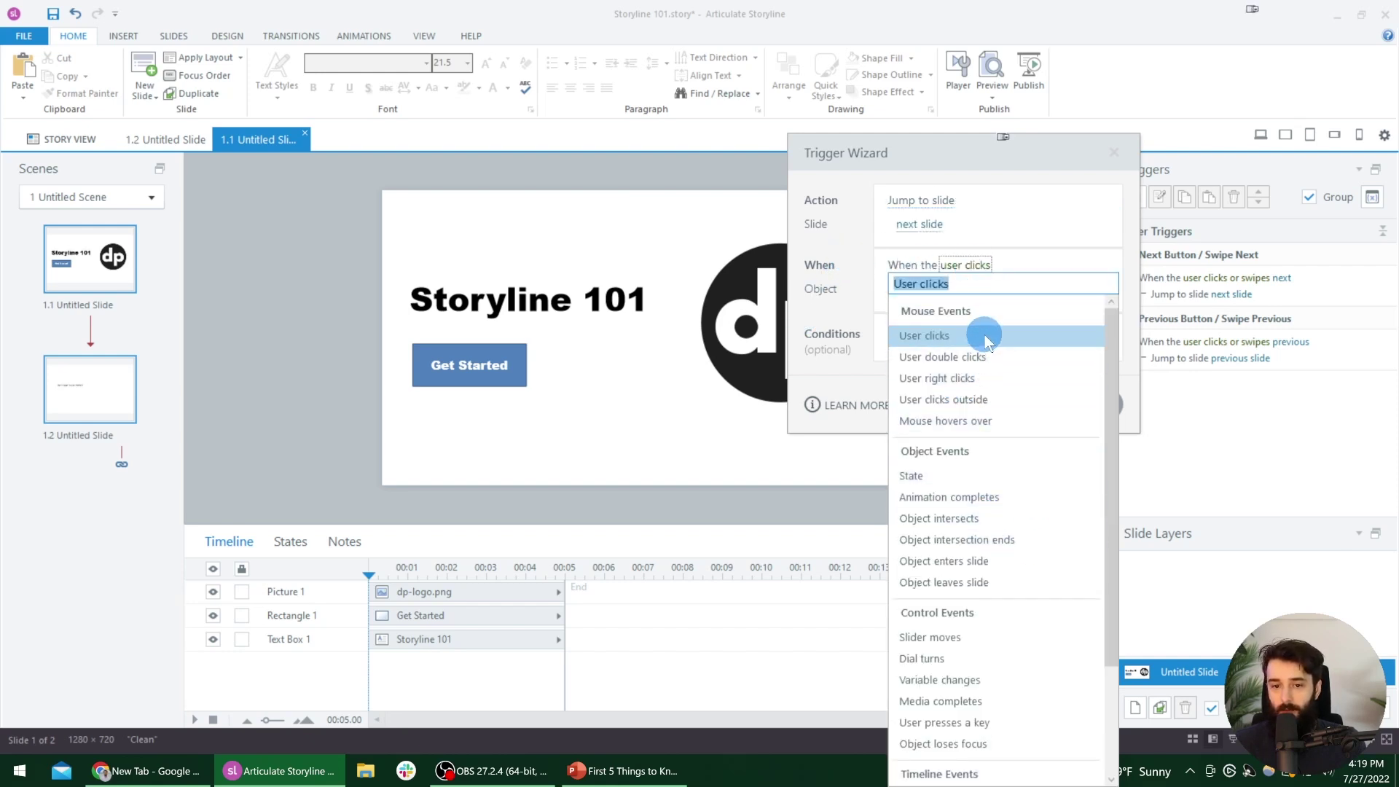
scroll(1020, 510, down, 2)
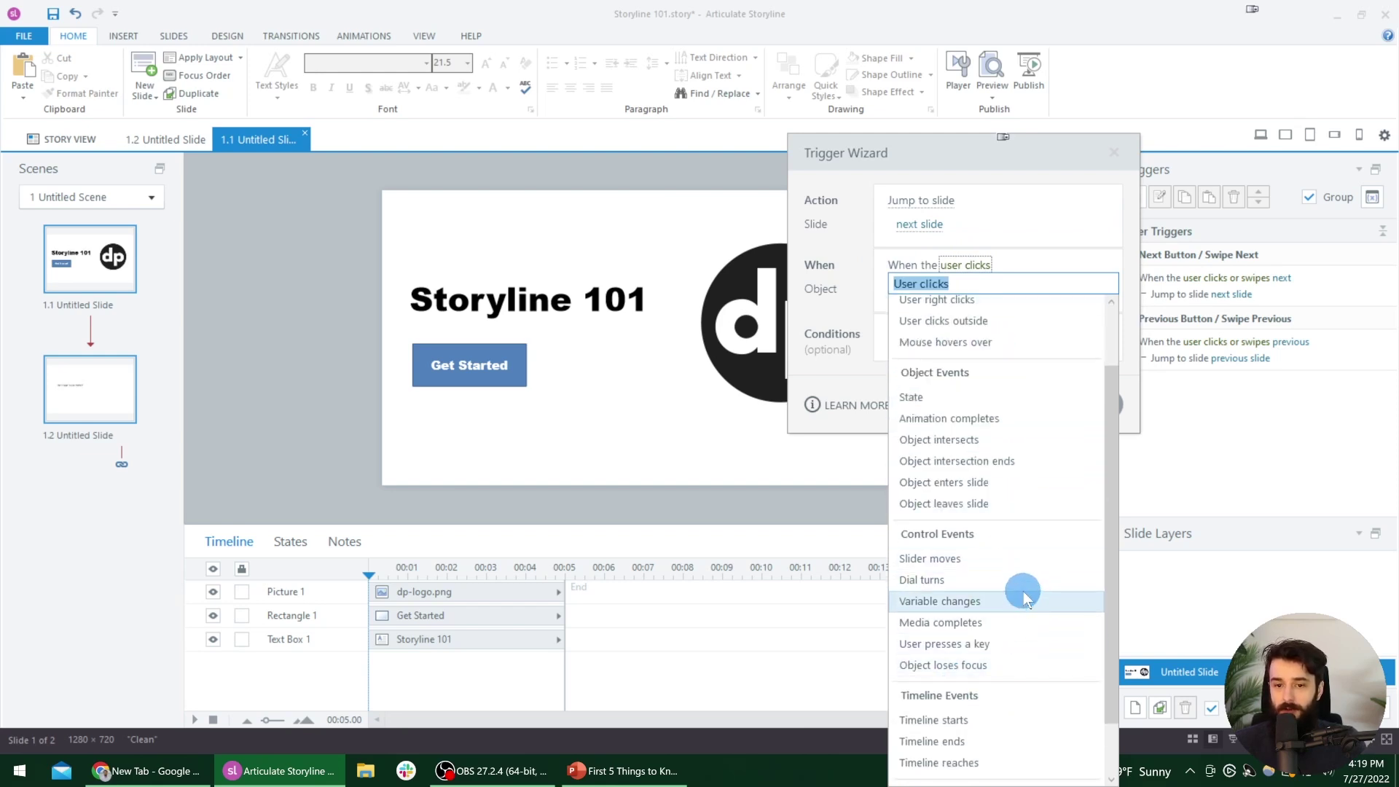
click(846, 293)
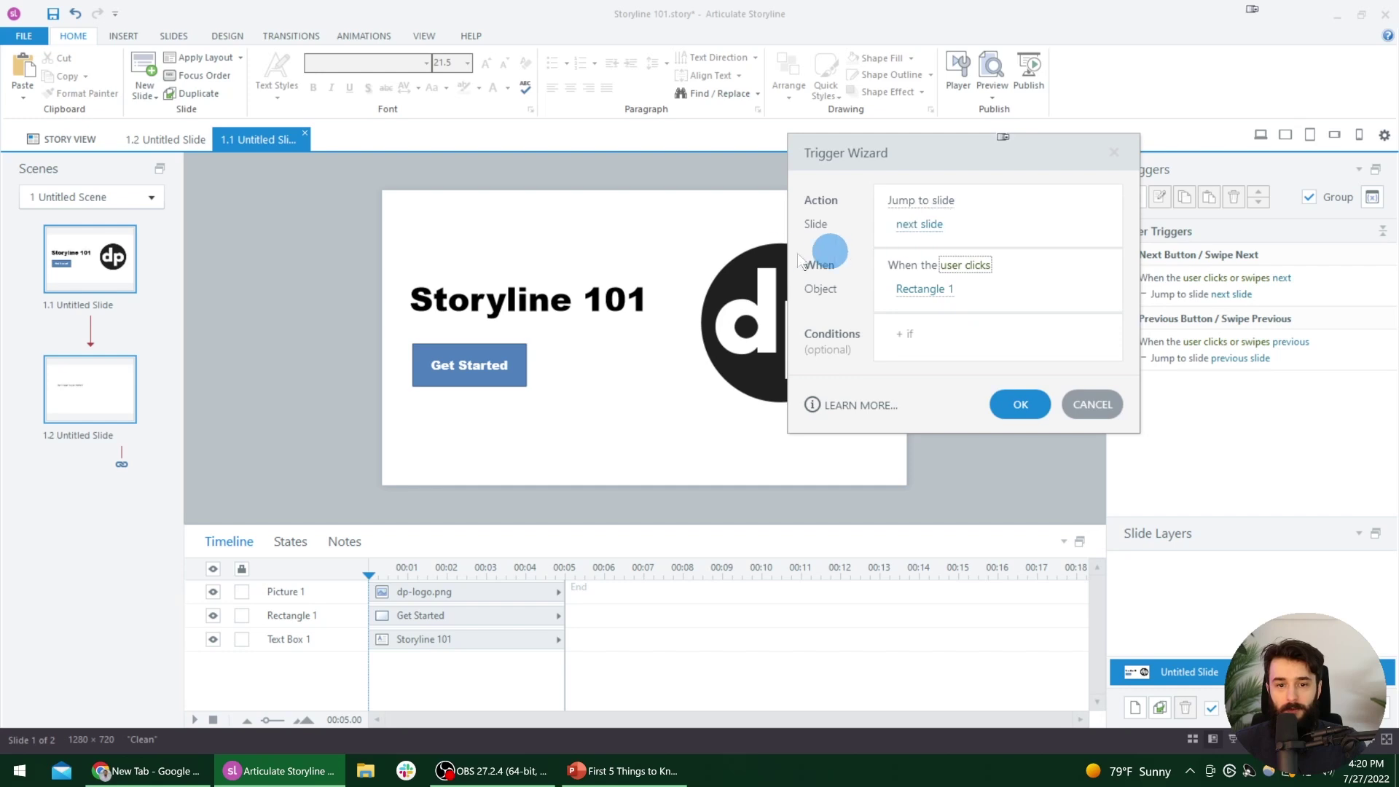
click(1019, 404)
- Select the Get Started rectangle, check content slide 1.2, then return to title slide 1.1
click(501, 368)
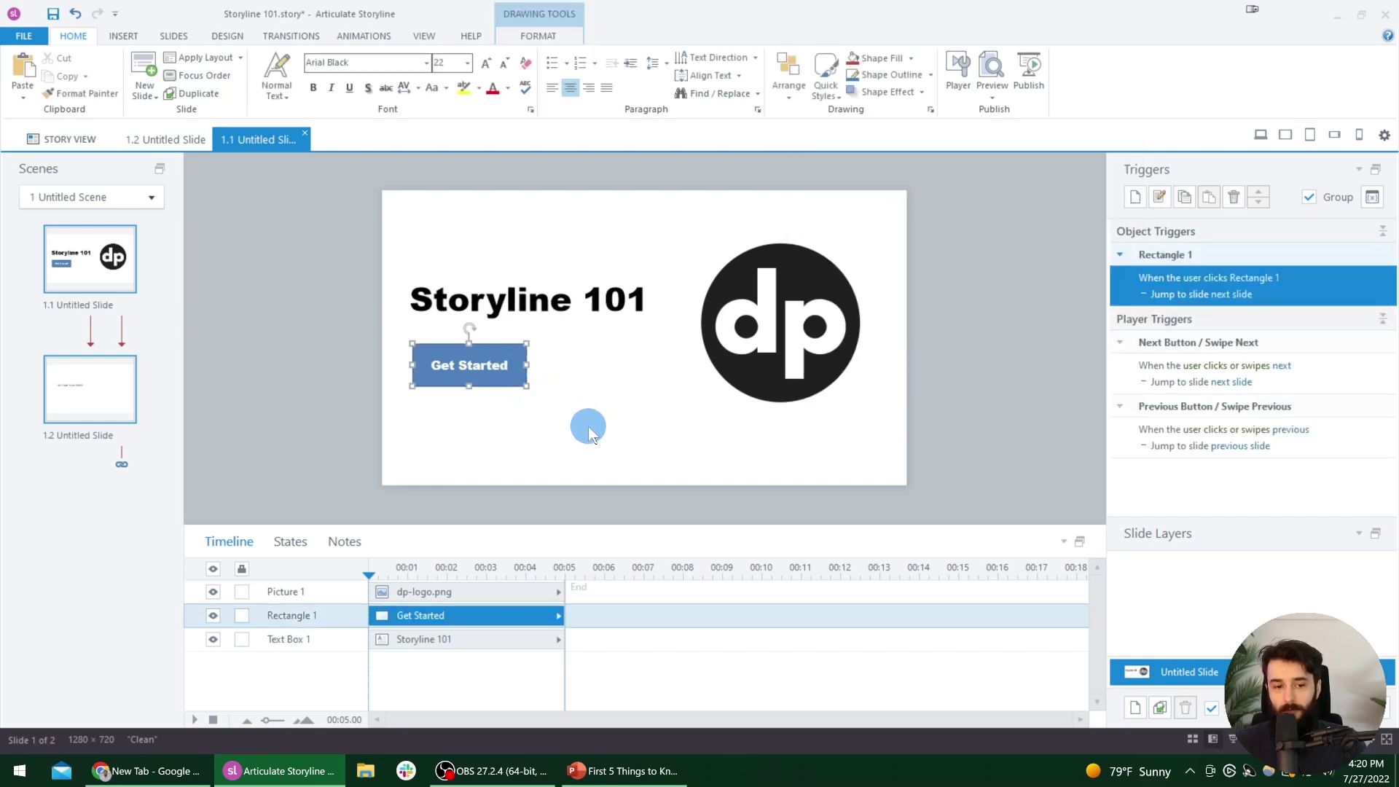
click(110, 386)
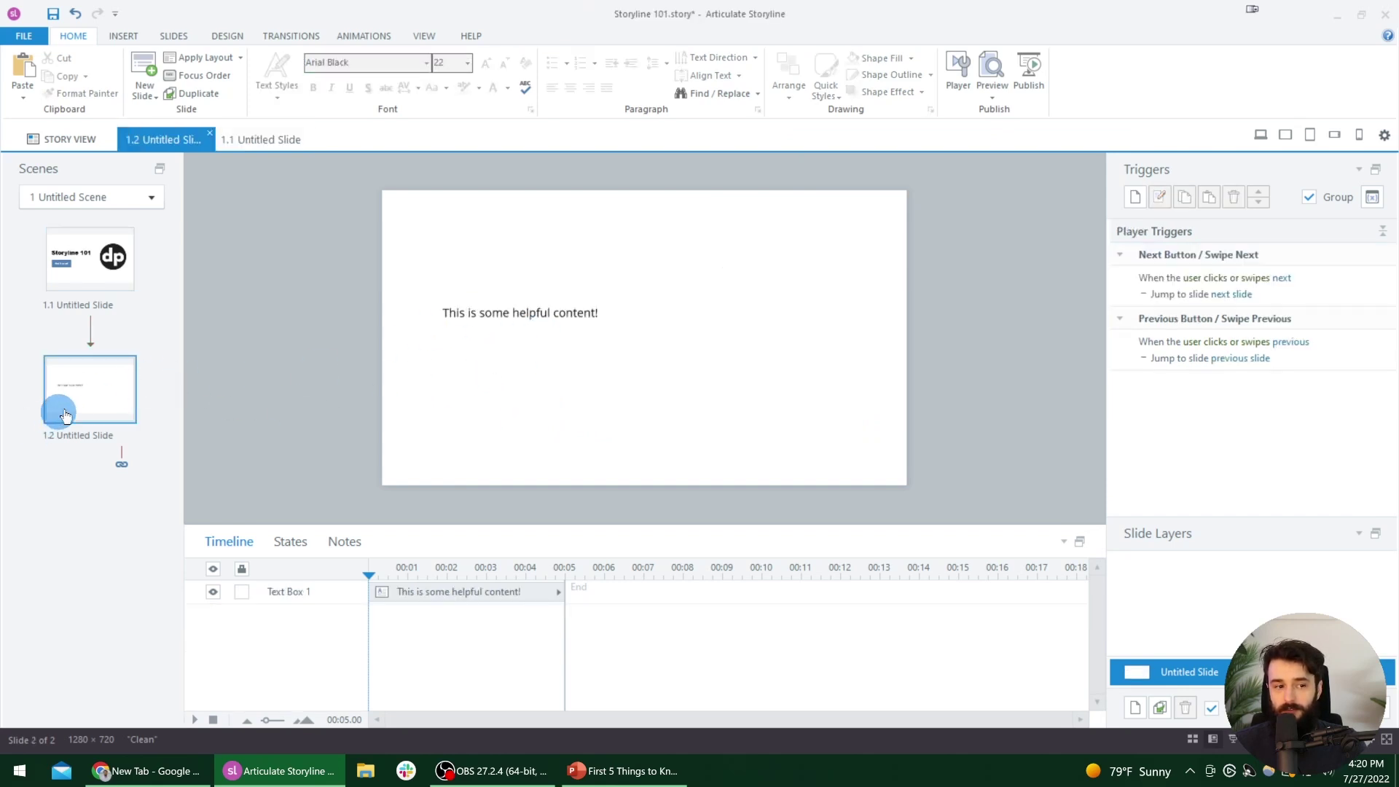
click(69, 261)
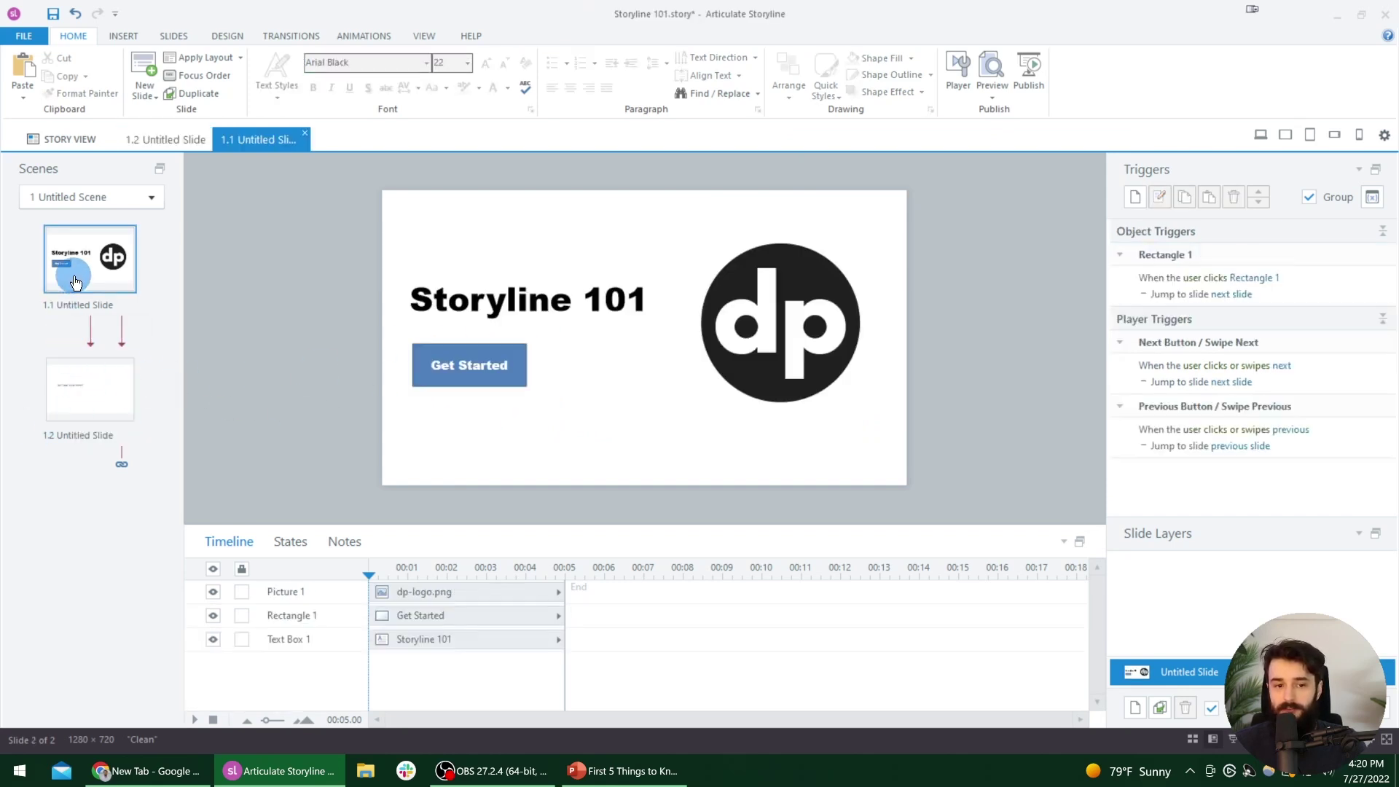
click(448, 336)
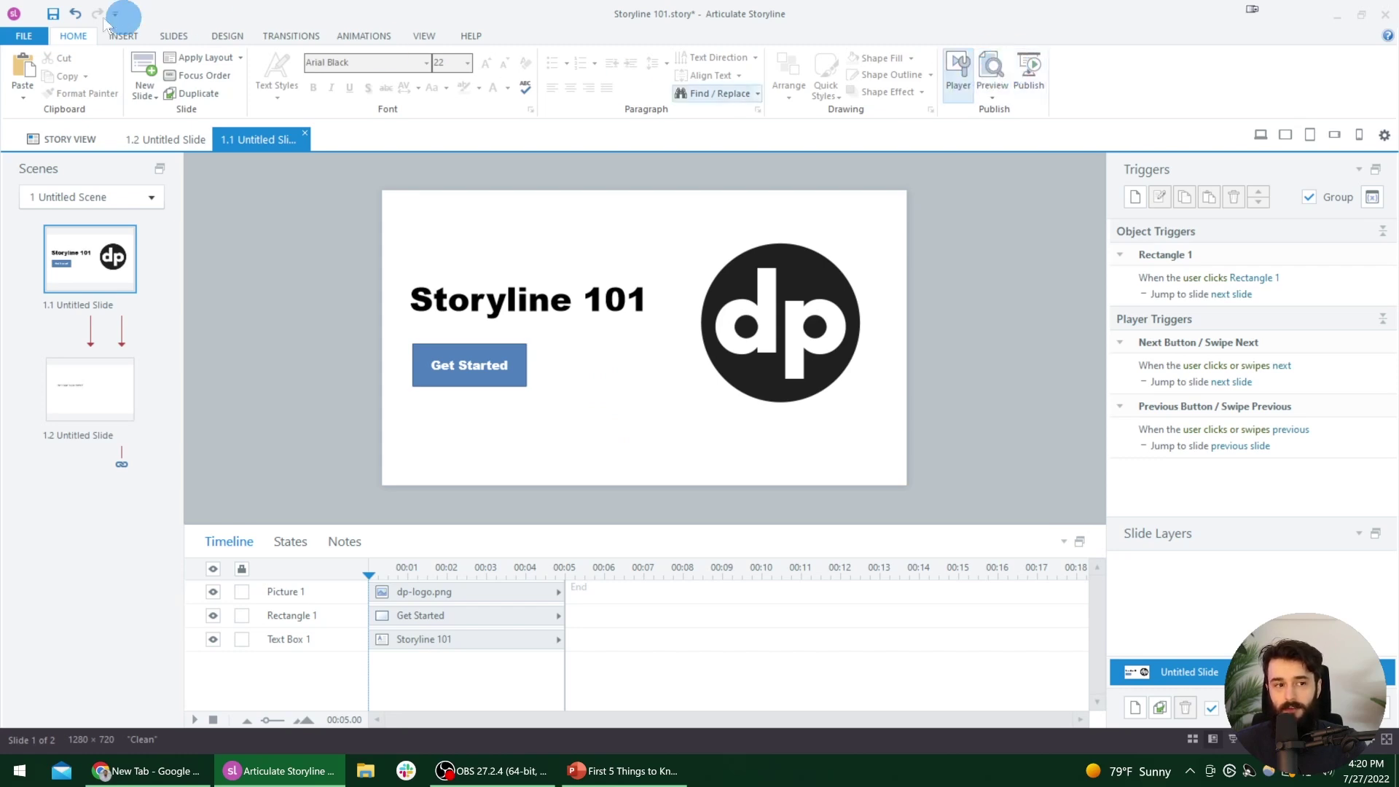
- Pick a preview scope from the Preview dropdown on the Home tab and launch the preview
click(120, 37)
click(174, 36)
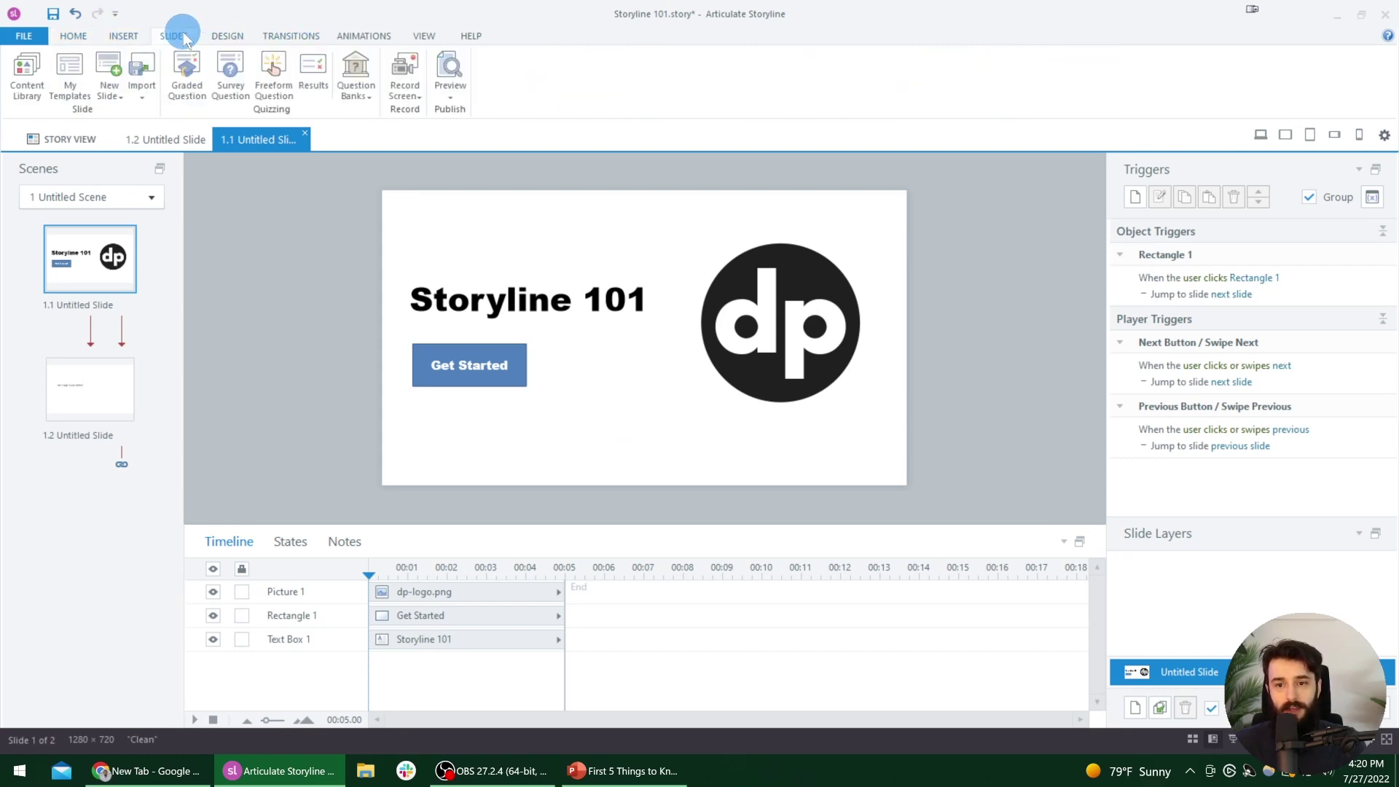
click(75, 36)
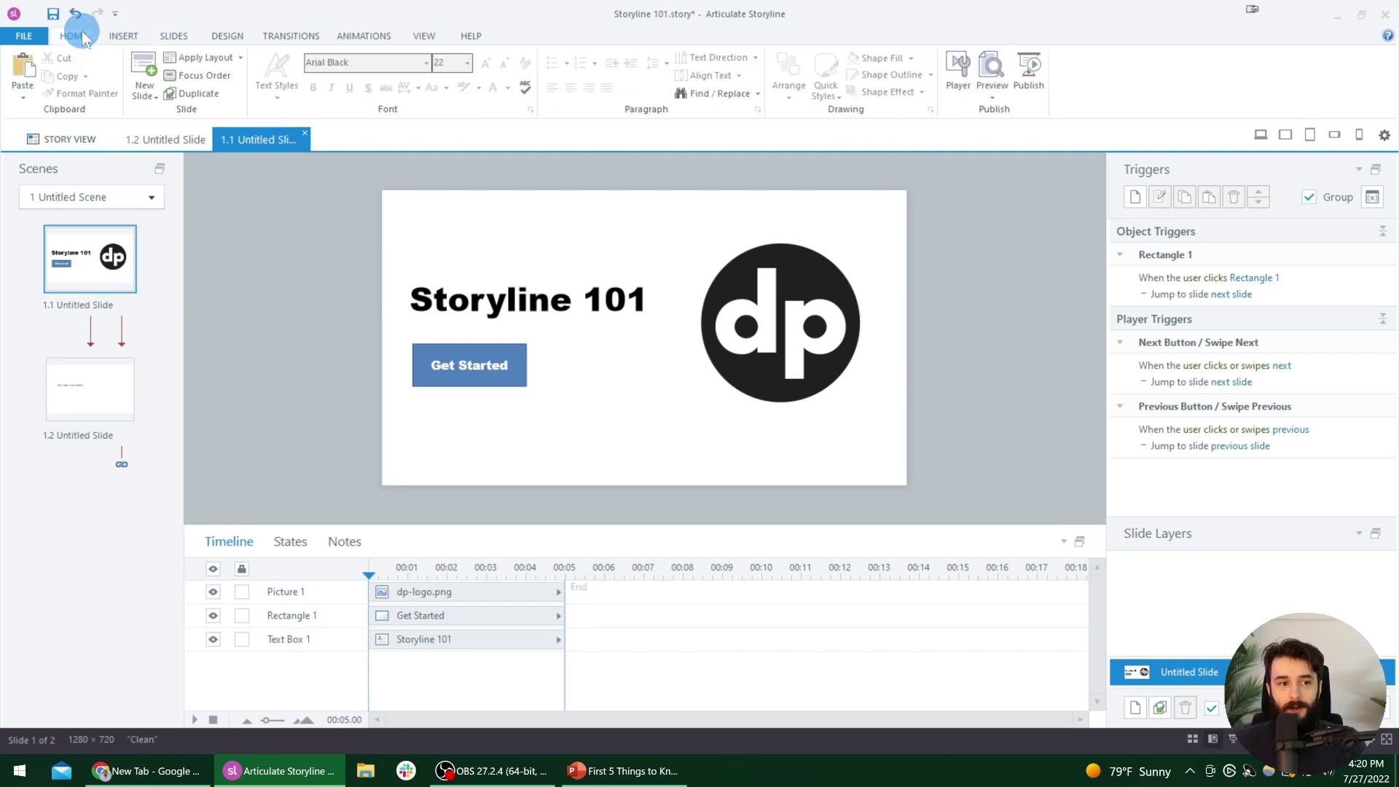
click(994, 76)
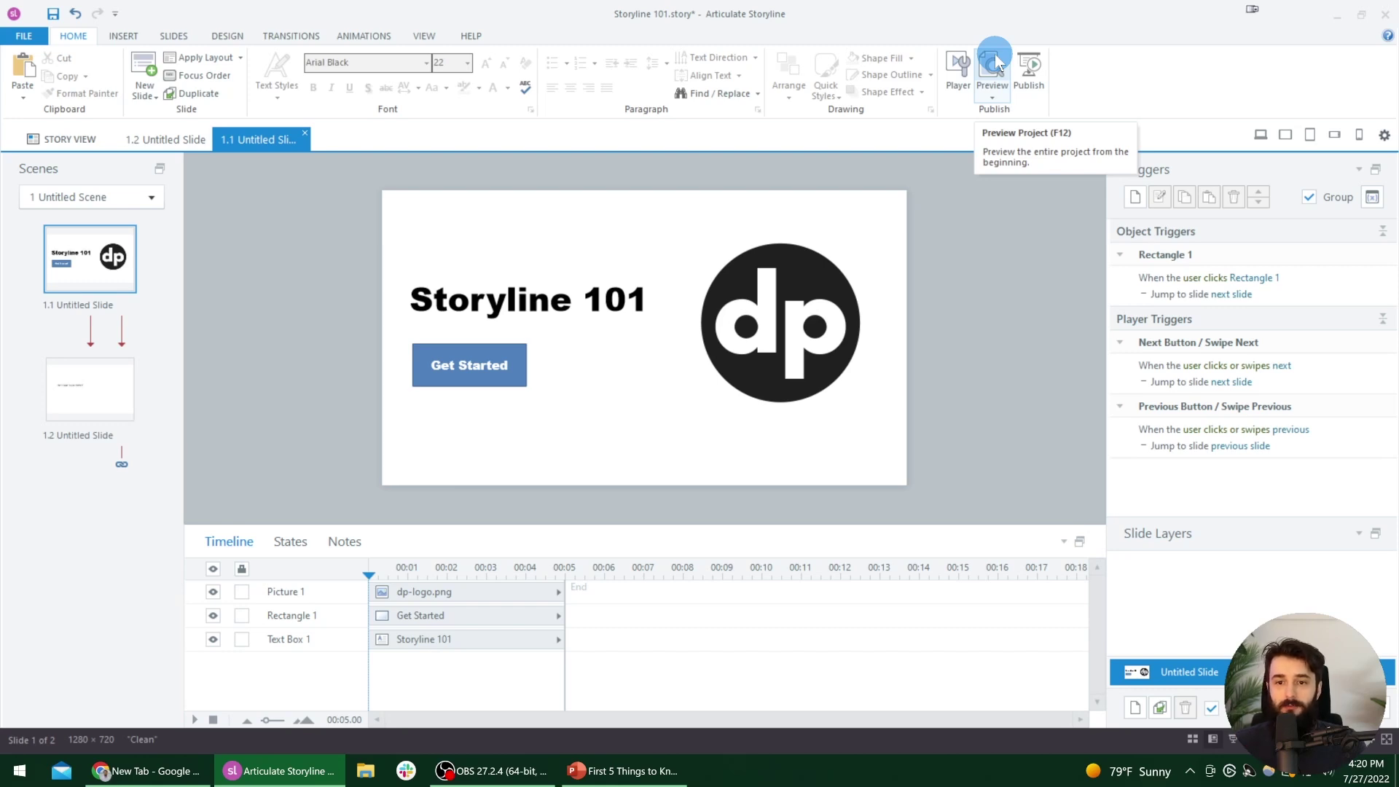
click(994, 102)
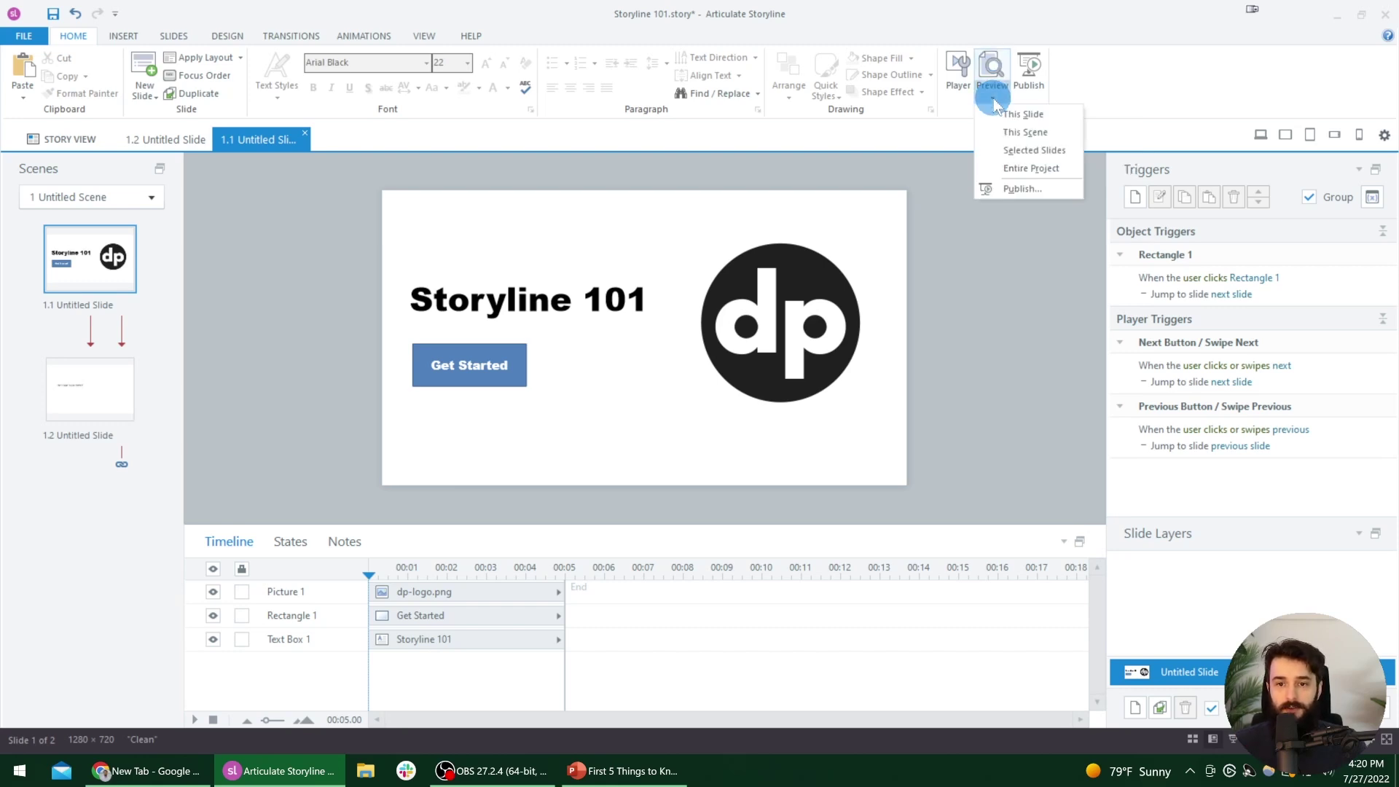
click(994, 102)
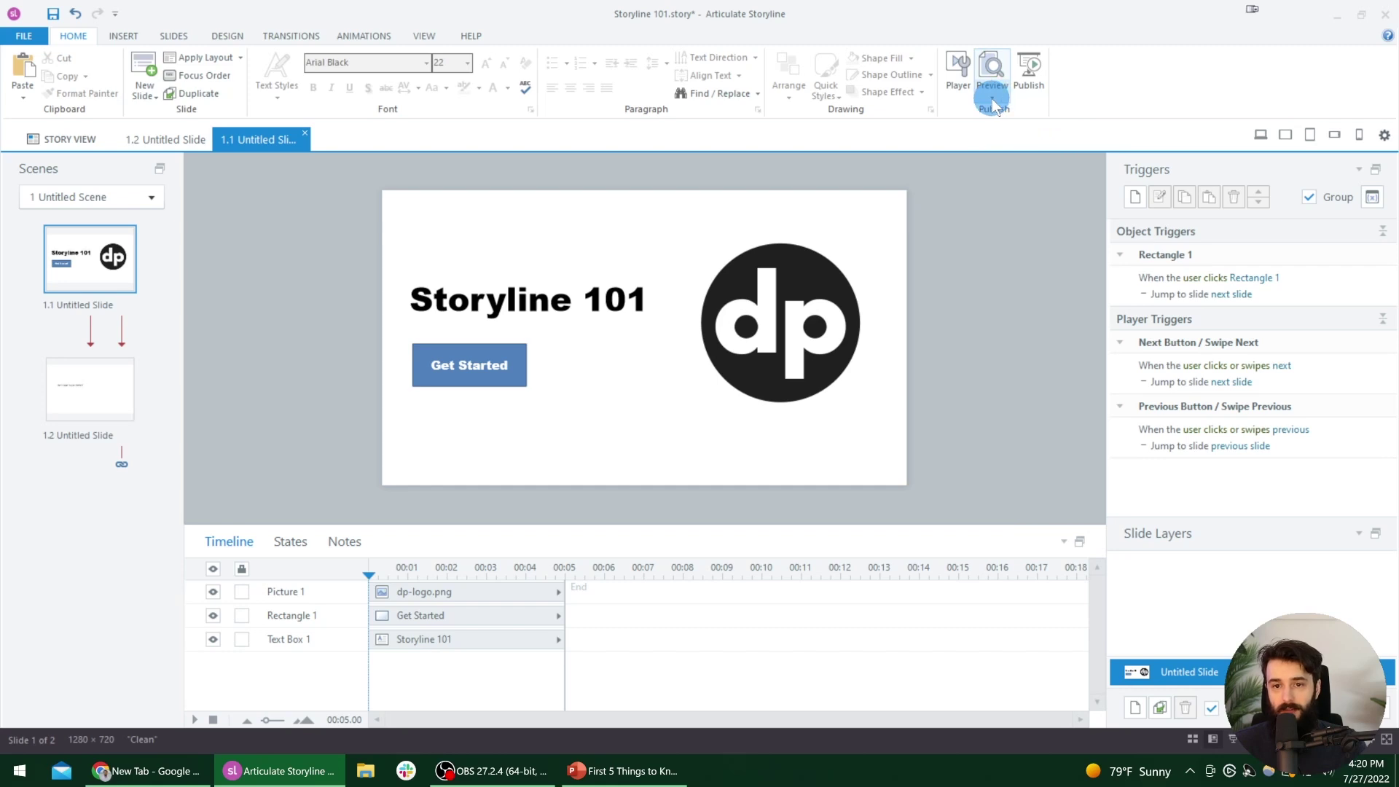
click(996, 107)
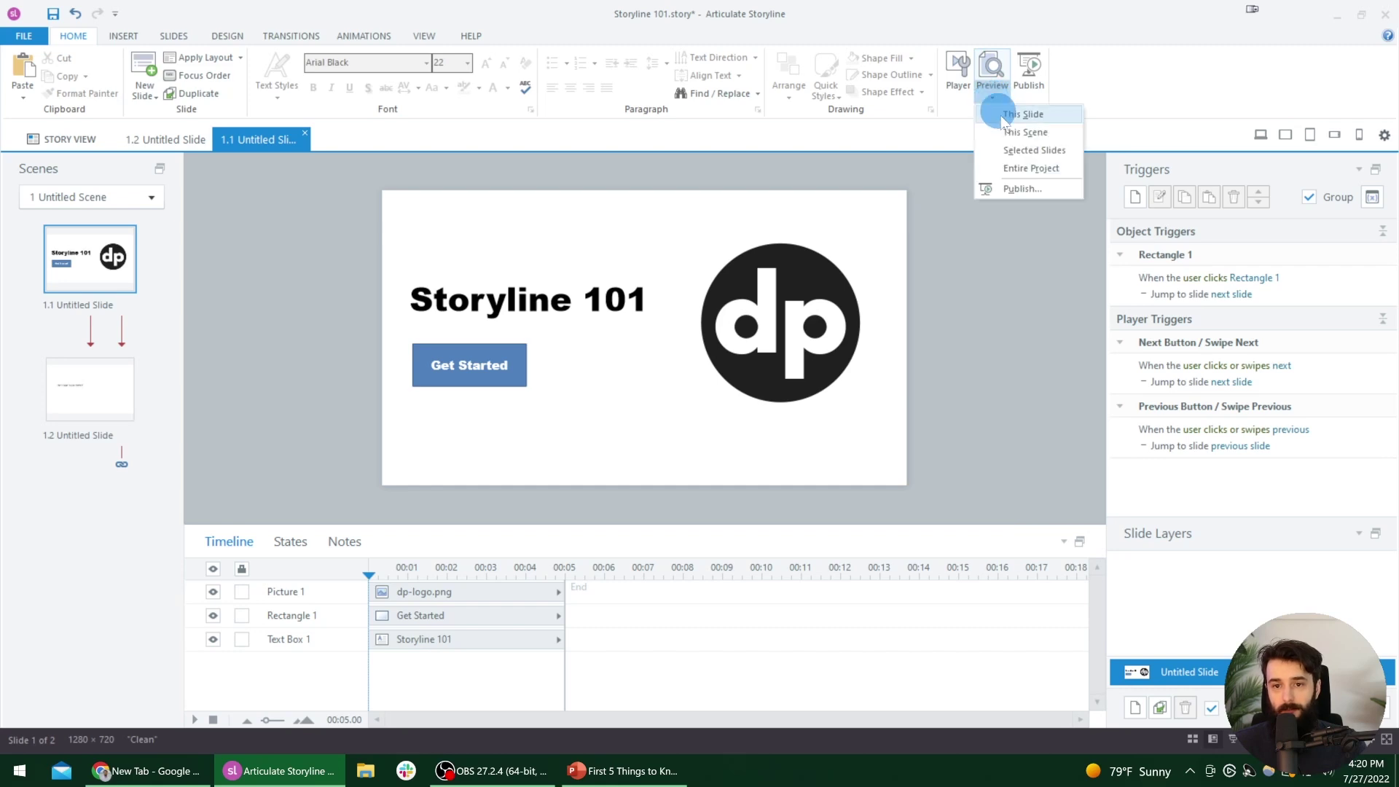
click(1053, 124)
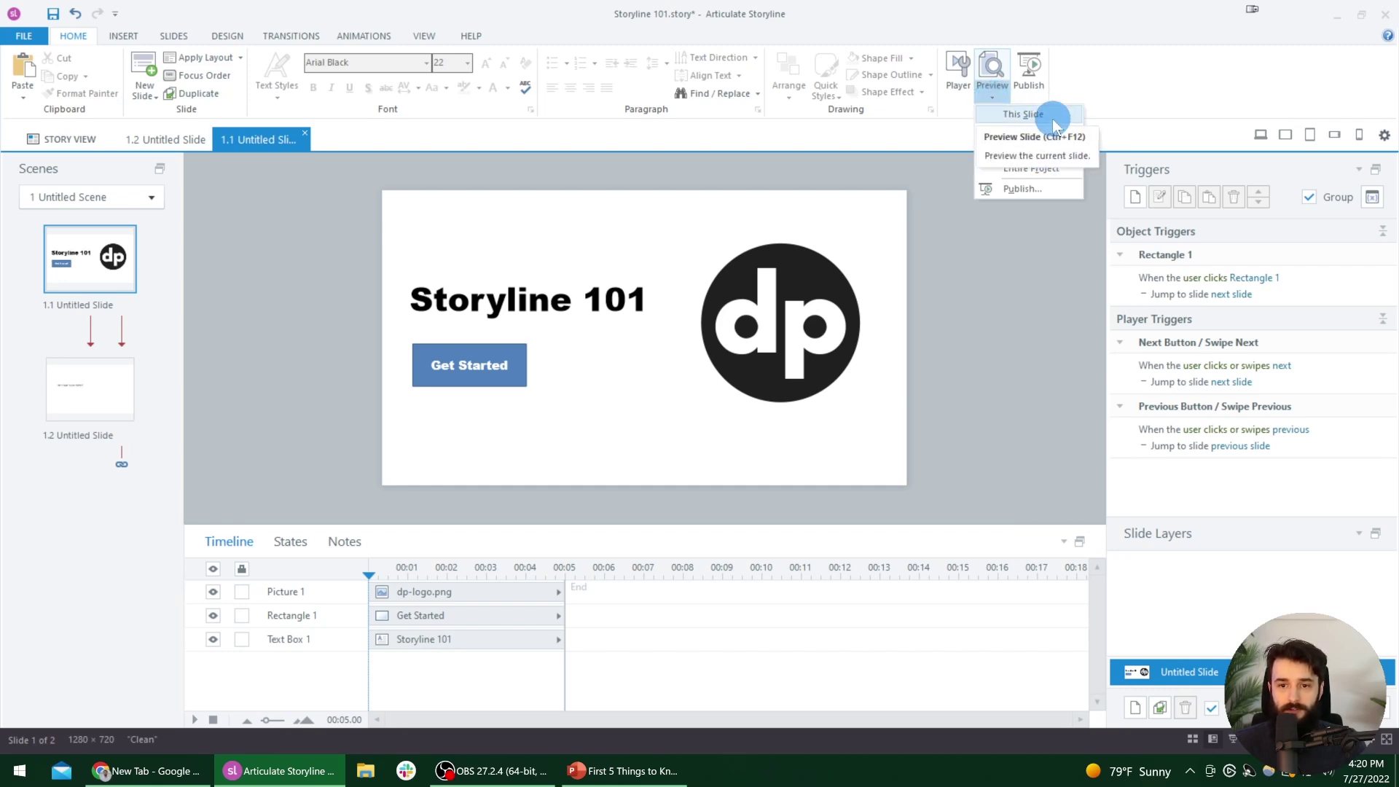
click(994, 61)
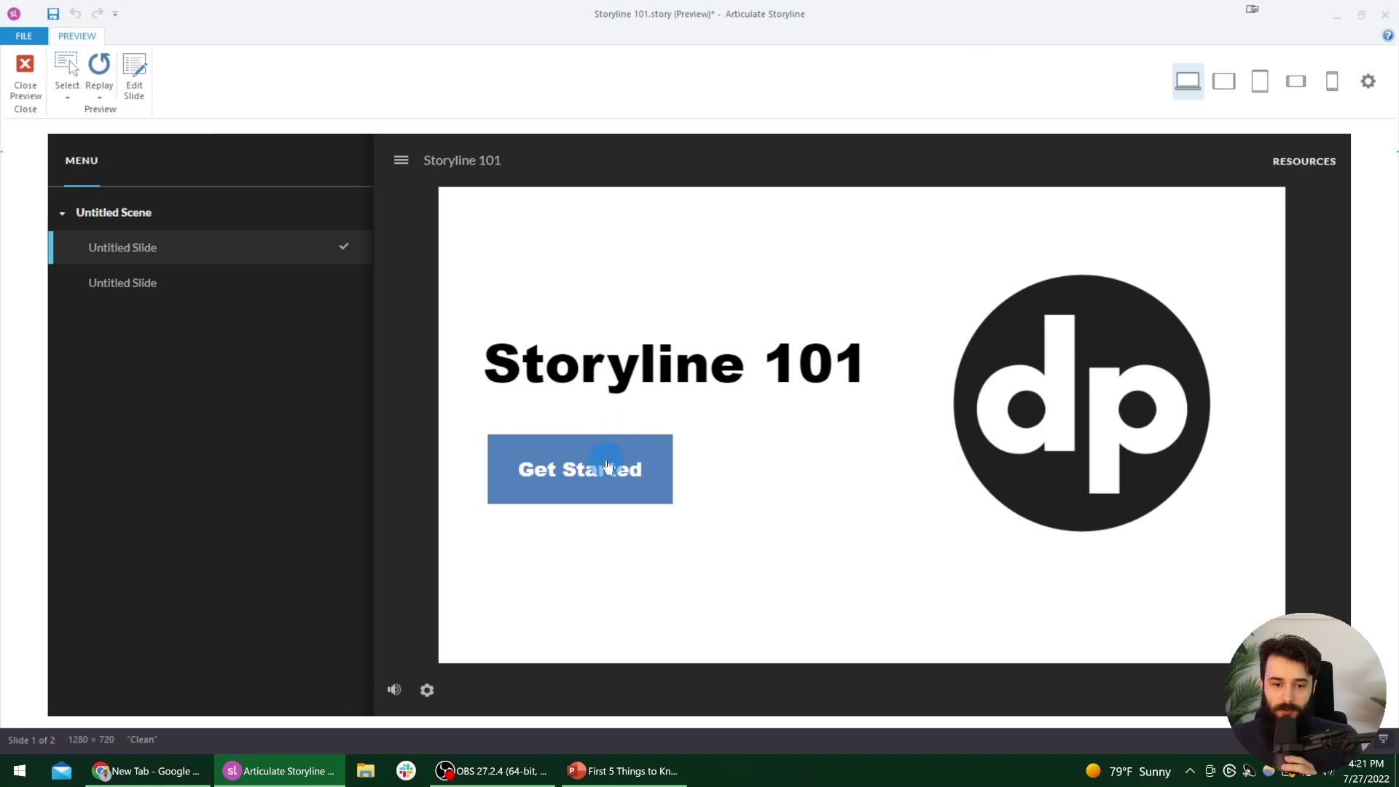
- Confirm Get Started leads to the content slide in the preview, then close the preview
click(668, 458)
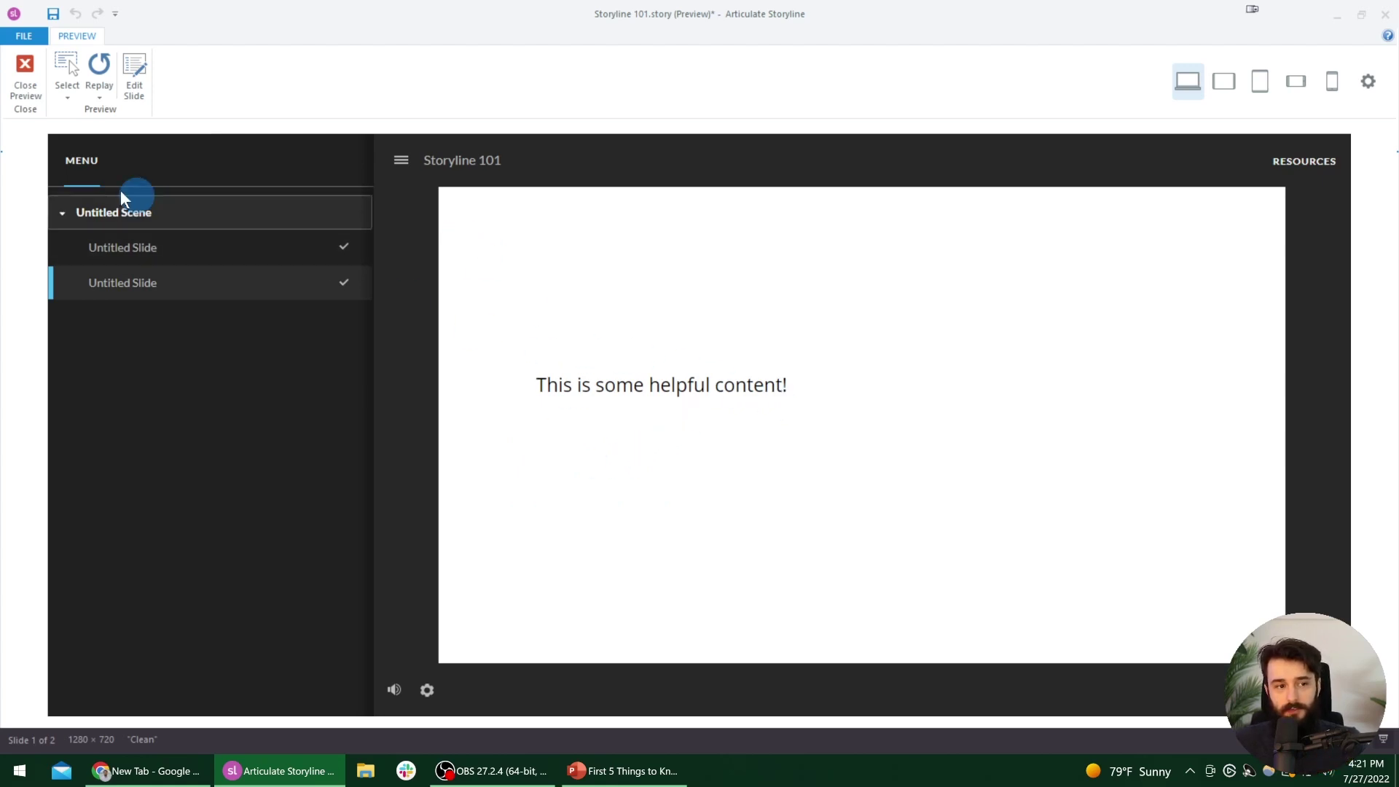
click(27, 73)
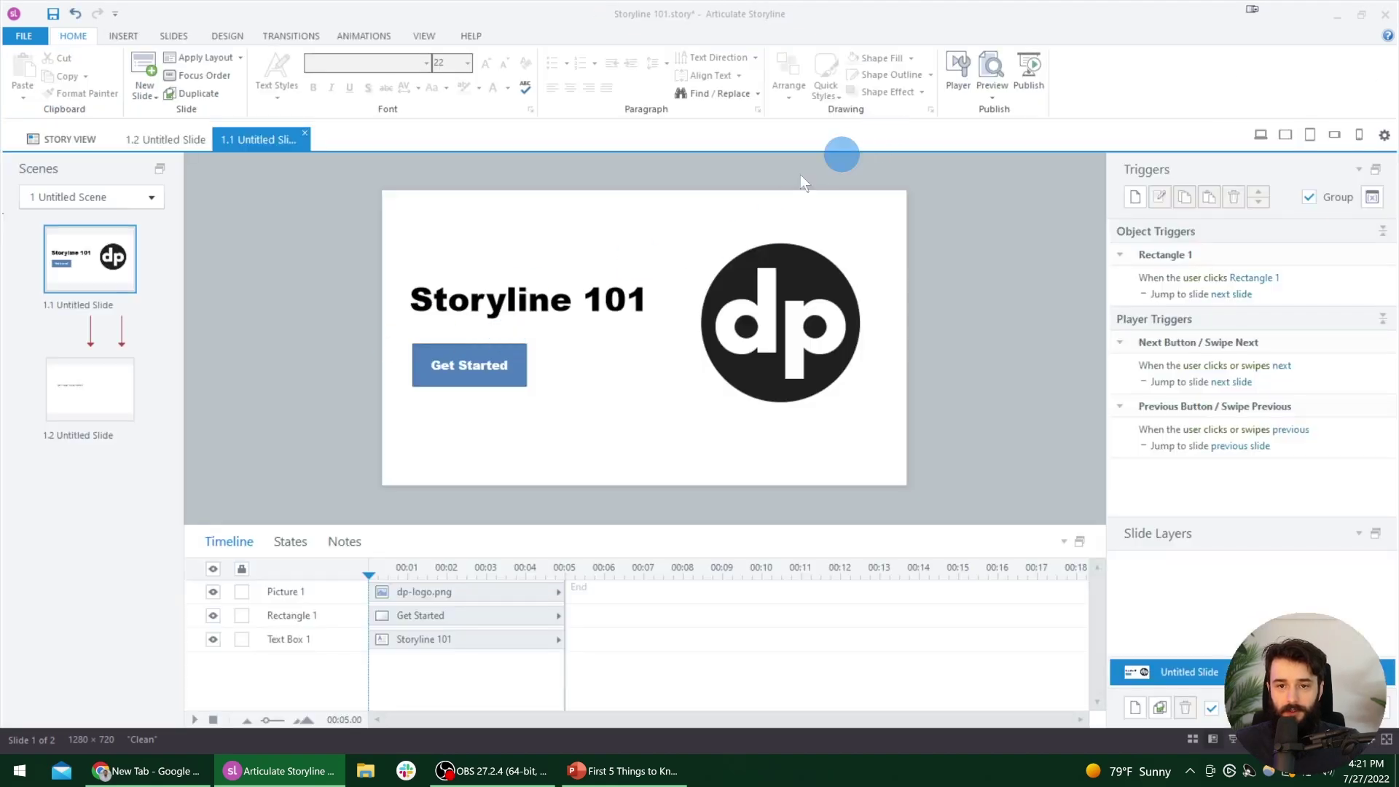
- Preview only the current slide, test Get Started, dismiss the link-unavailable message, and close the preview
click(995, 102)
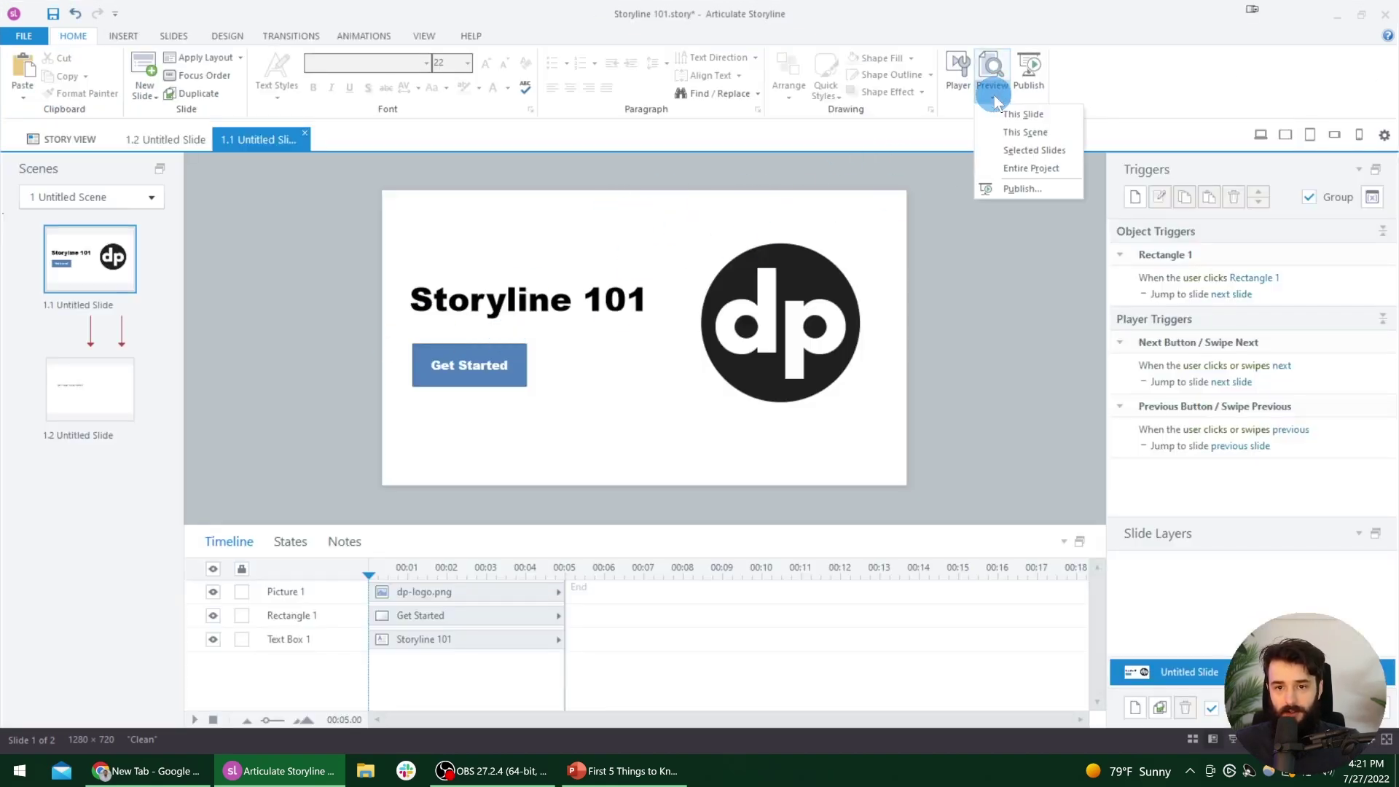
click(1060, 111)
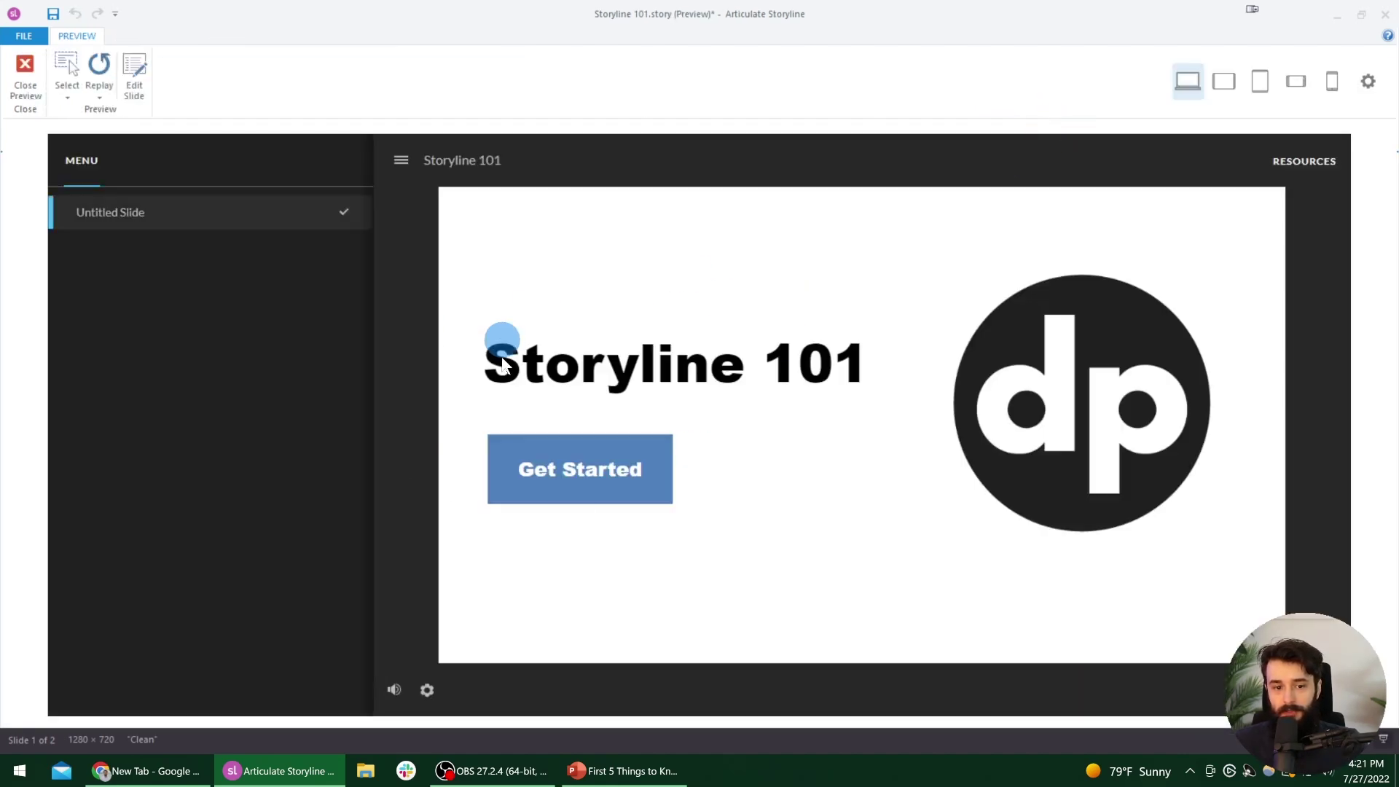
click(539, 462)
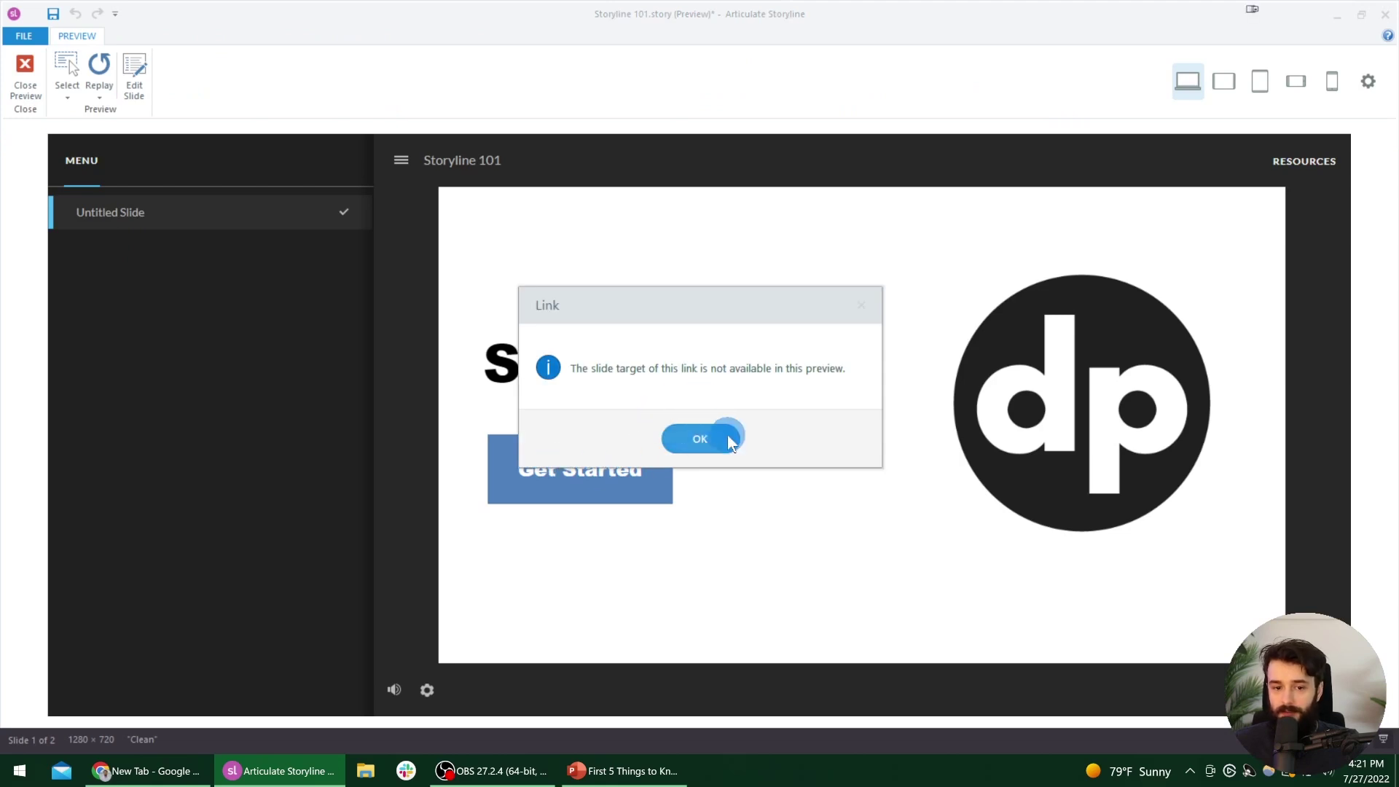
click(721, 438)
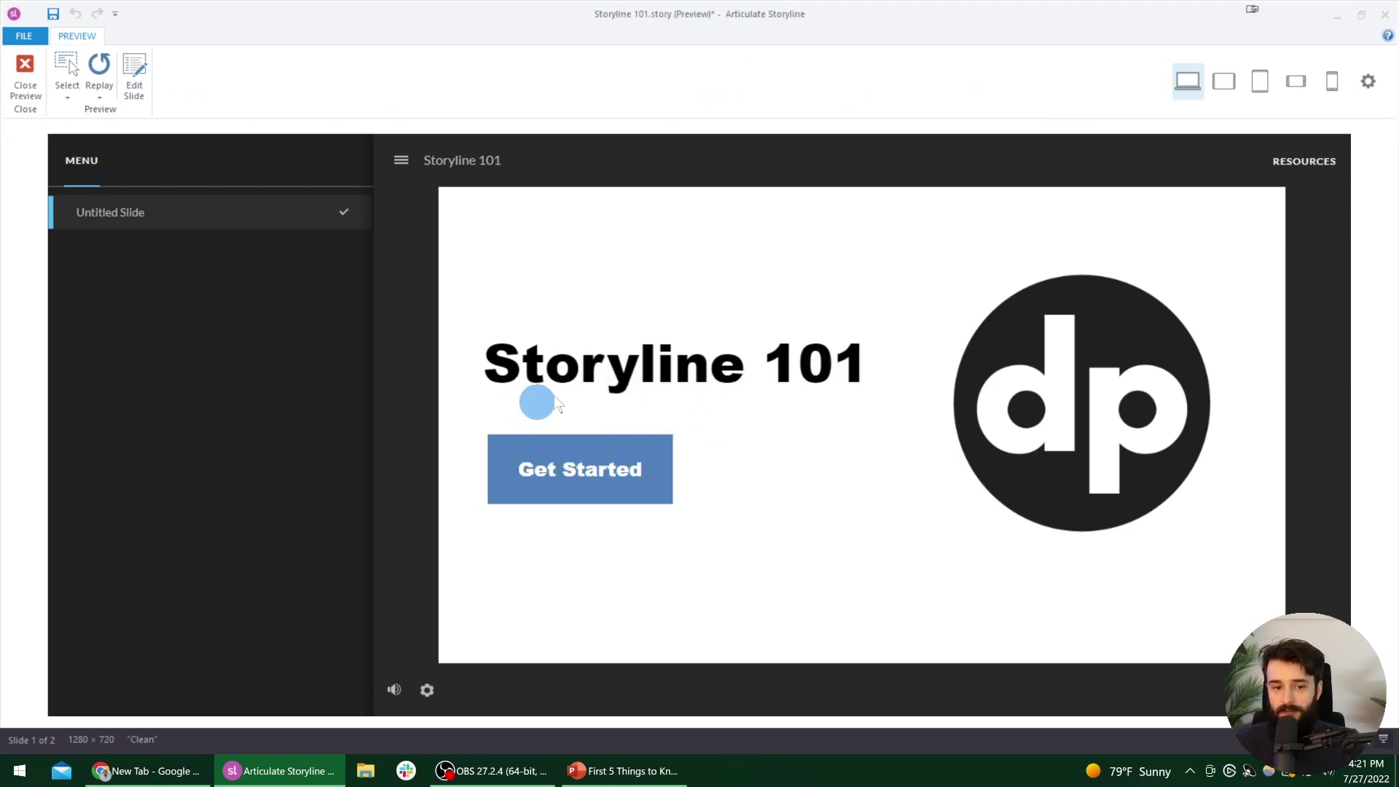
click(27, 90)
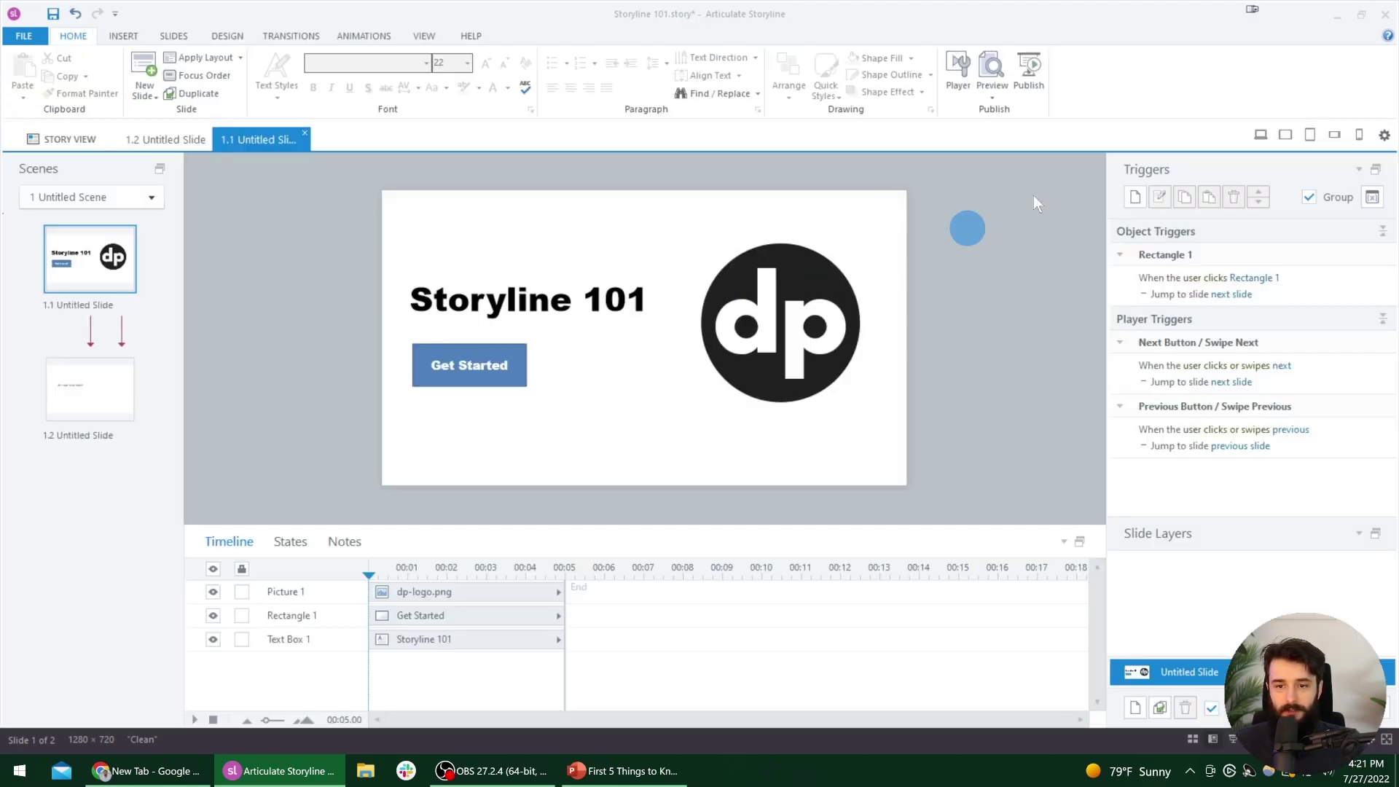
click(1260, 134)
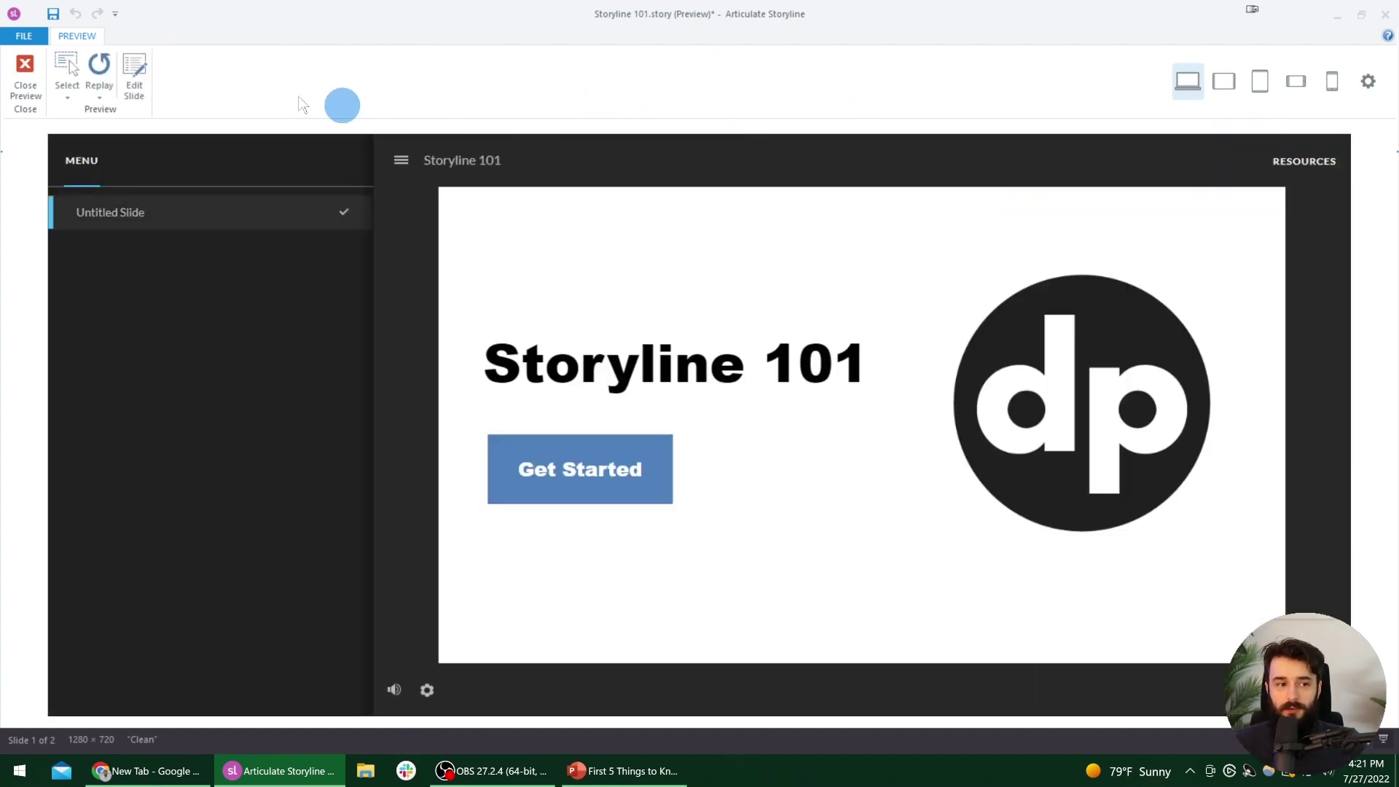
click(25, 73)
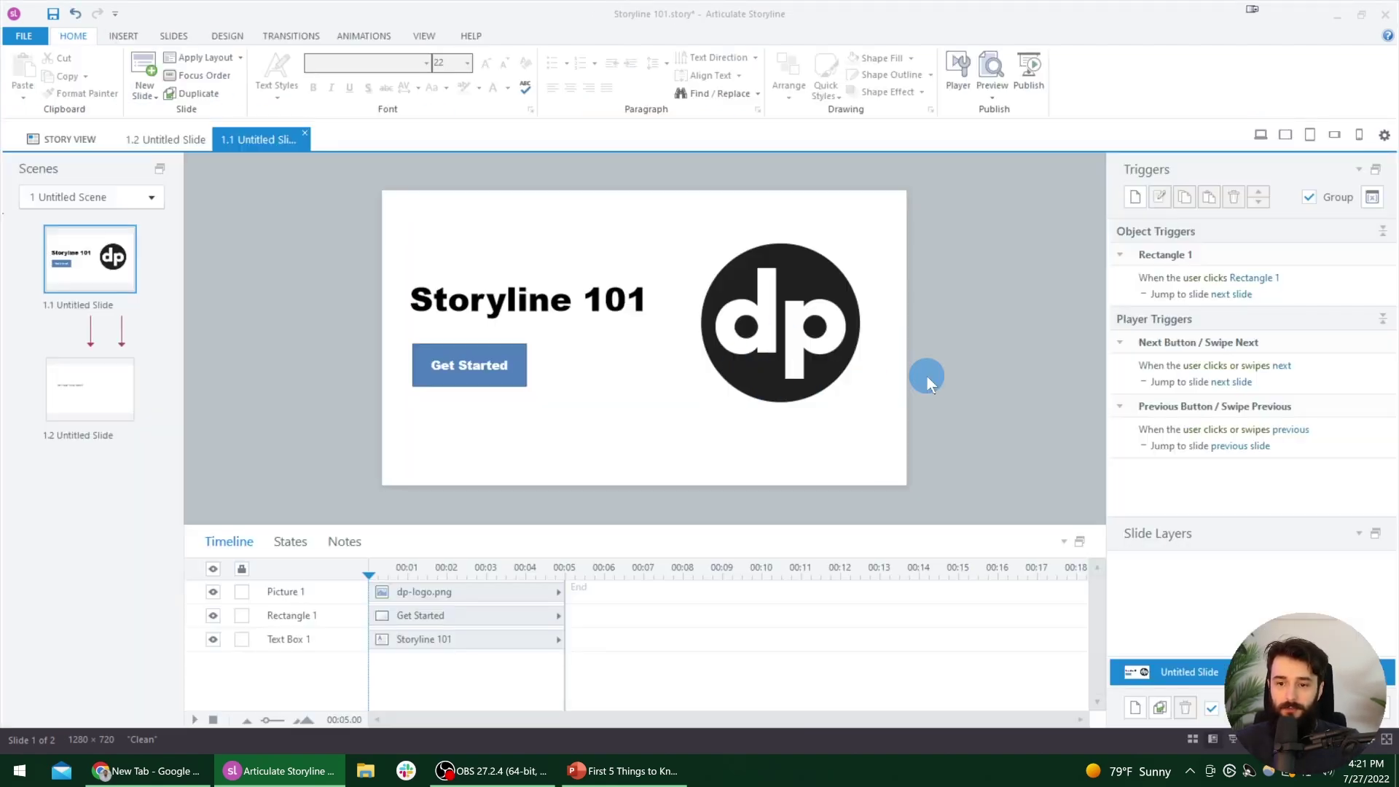
click(1259, 134)
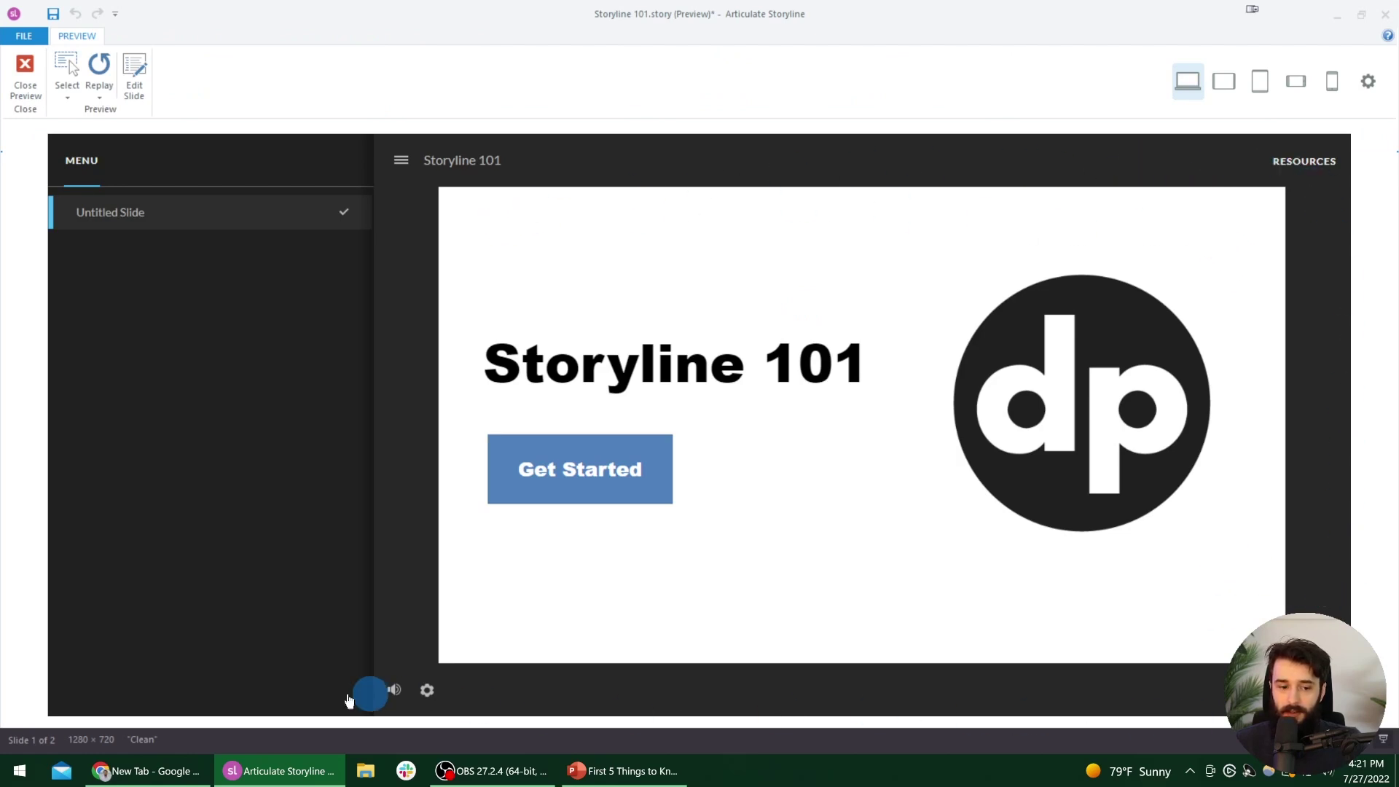
click(400, 160)
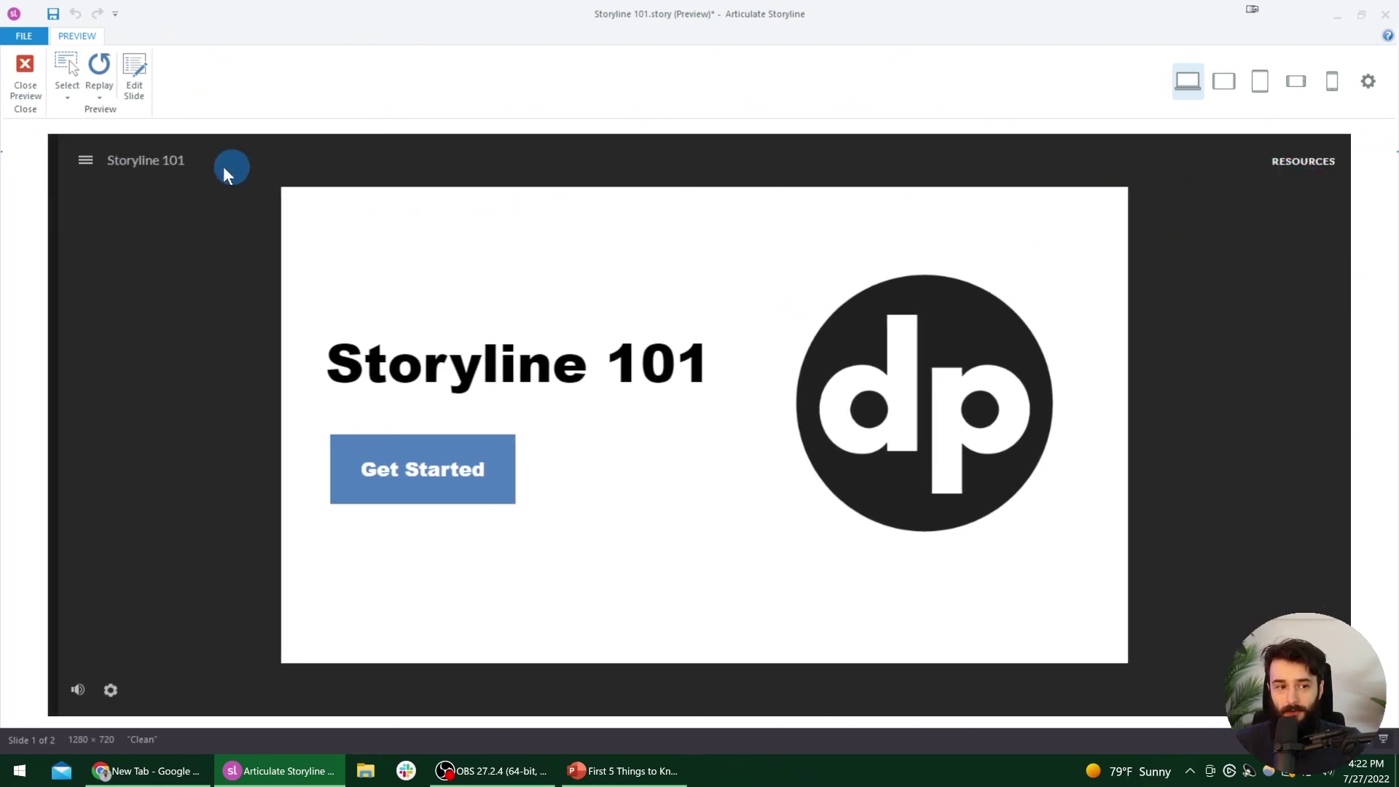
click(68, 157)
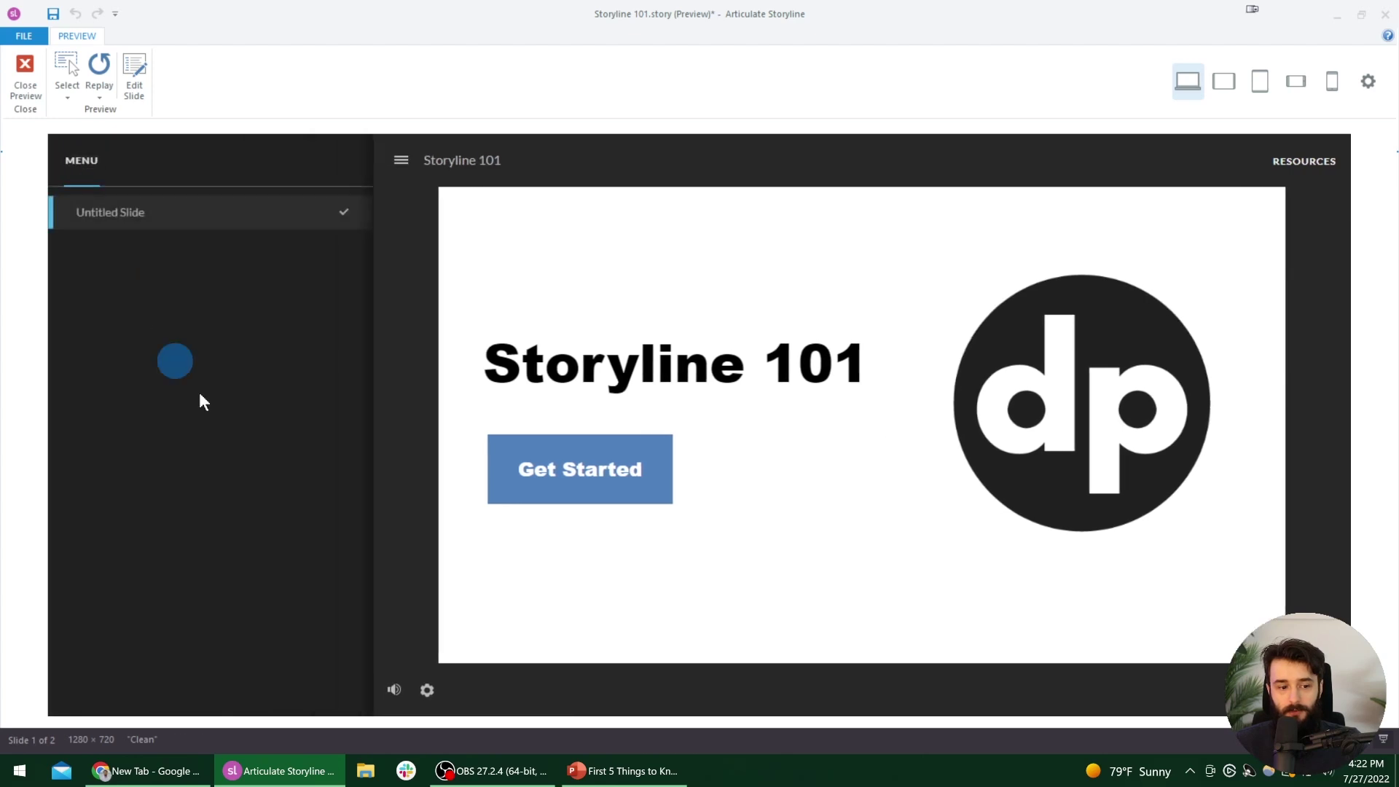
click(427, 690)
click(396, 691)
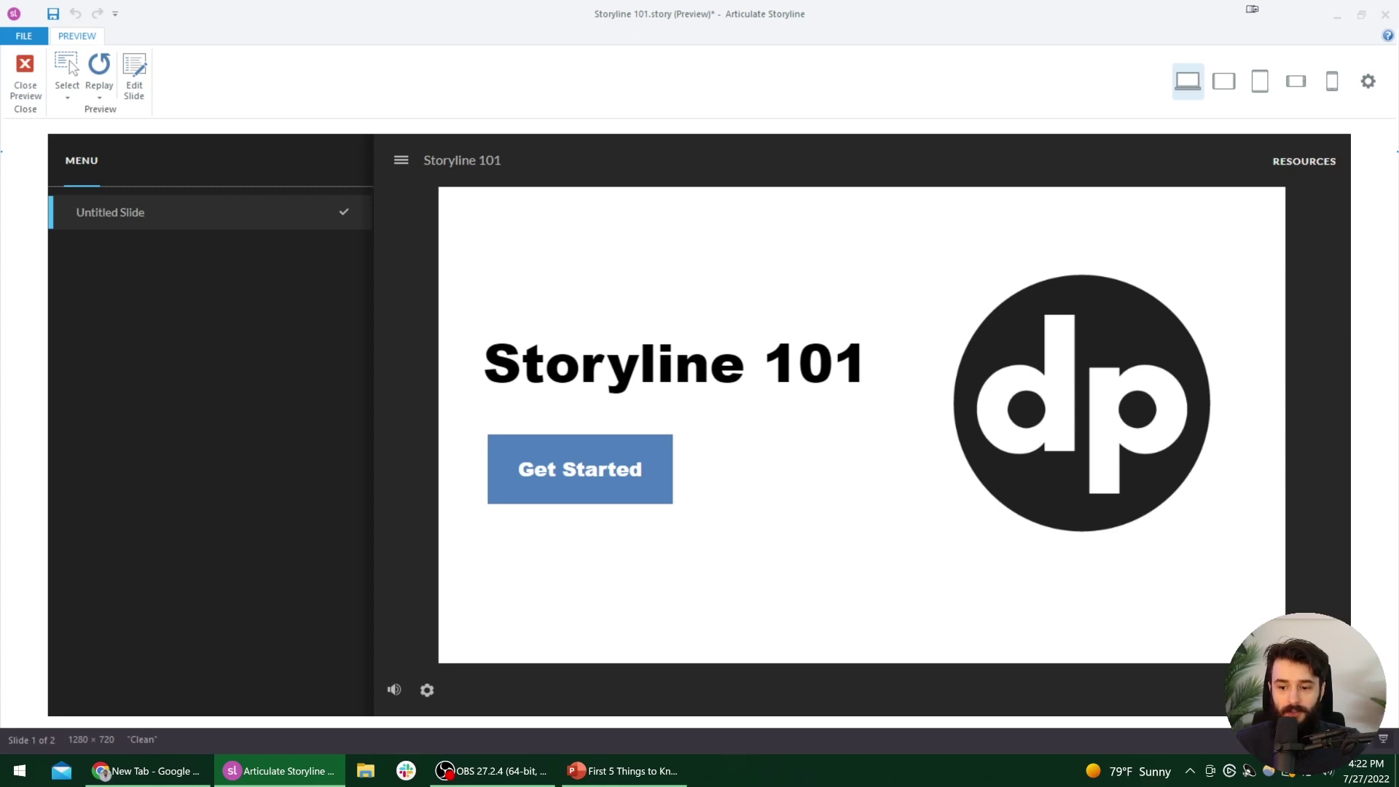
click(700, 455)
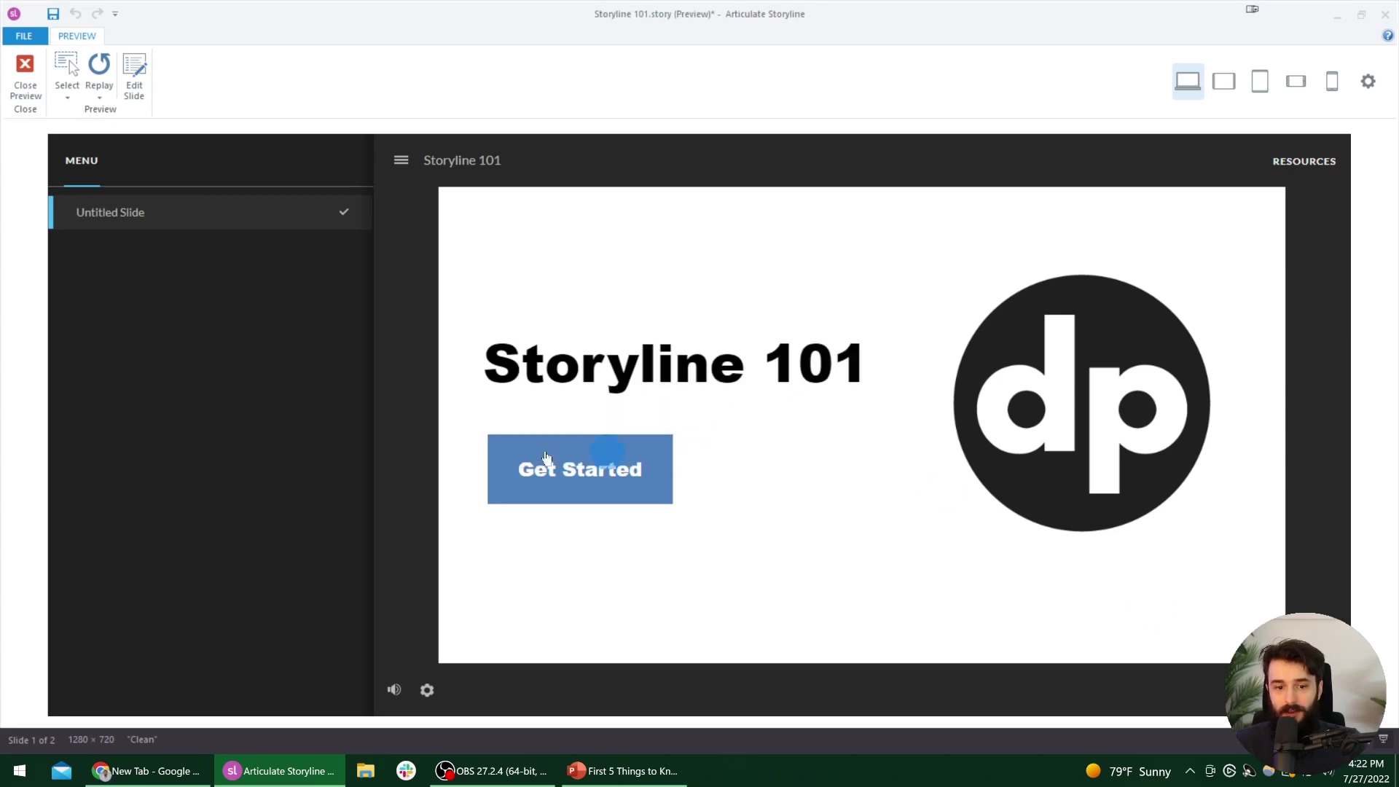
click(20, 87)
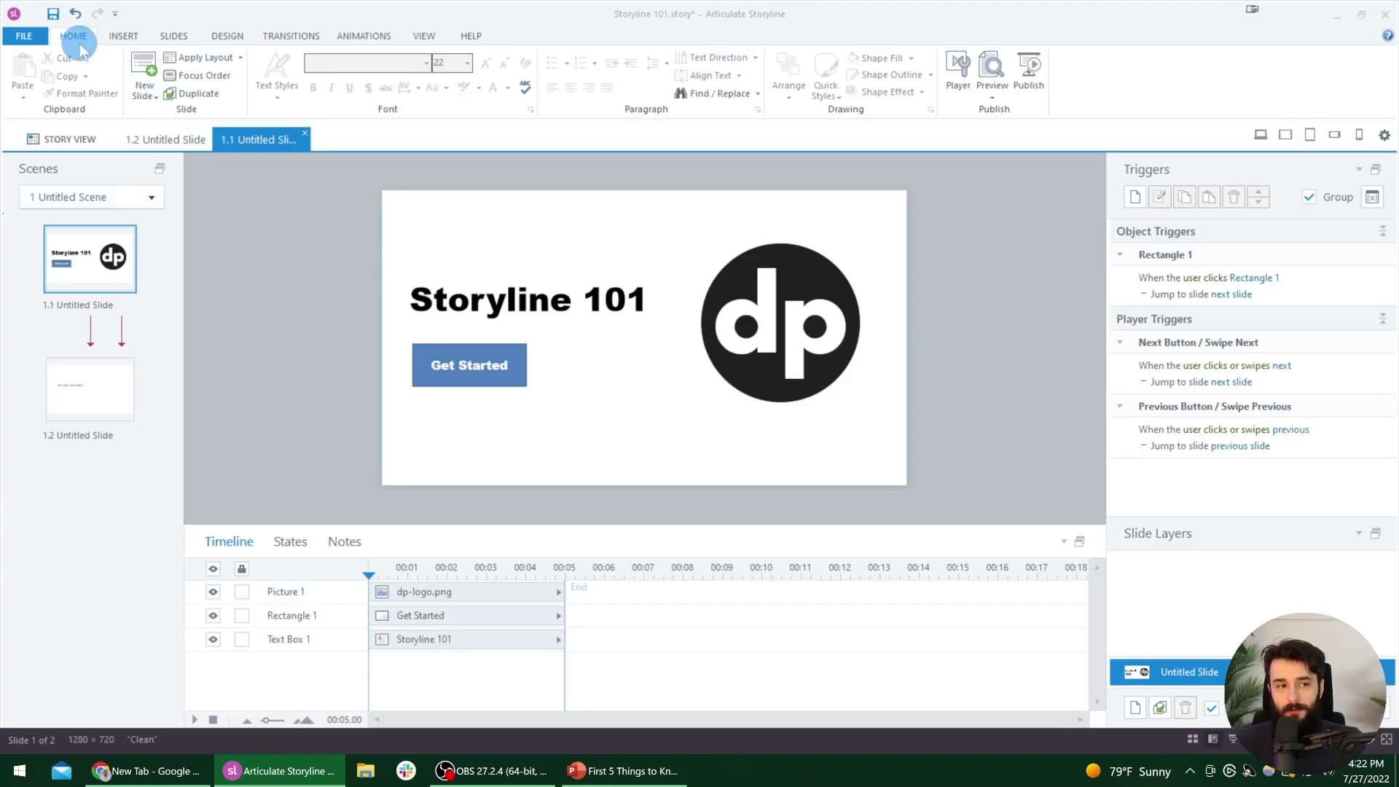
click(960, 76)
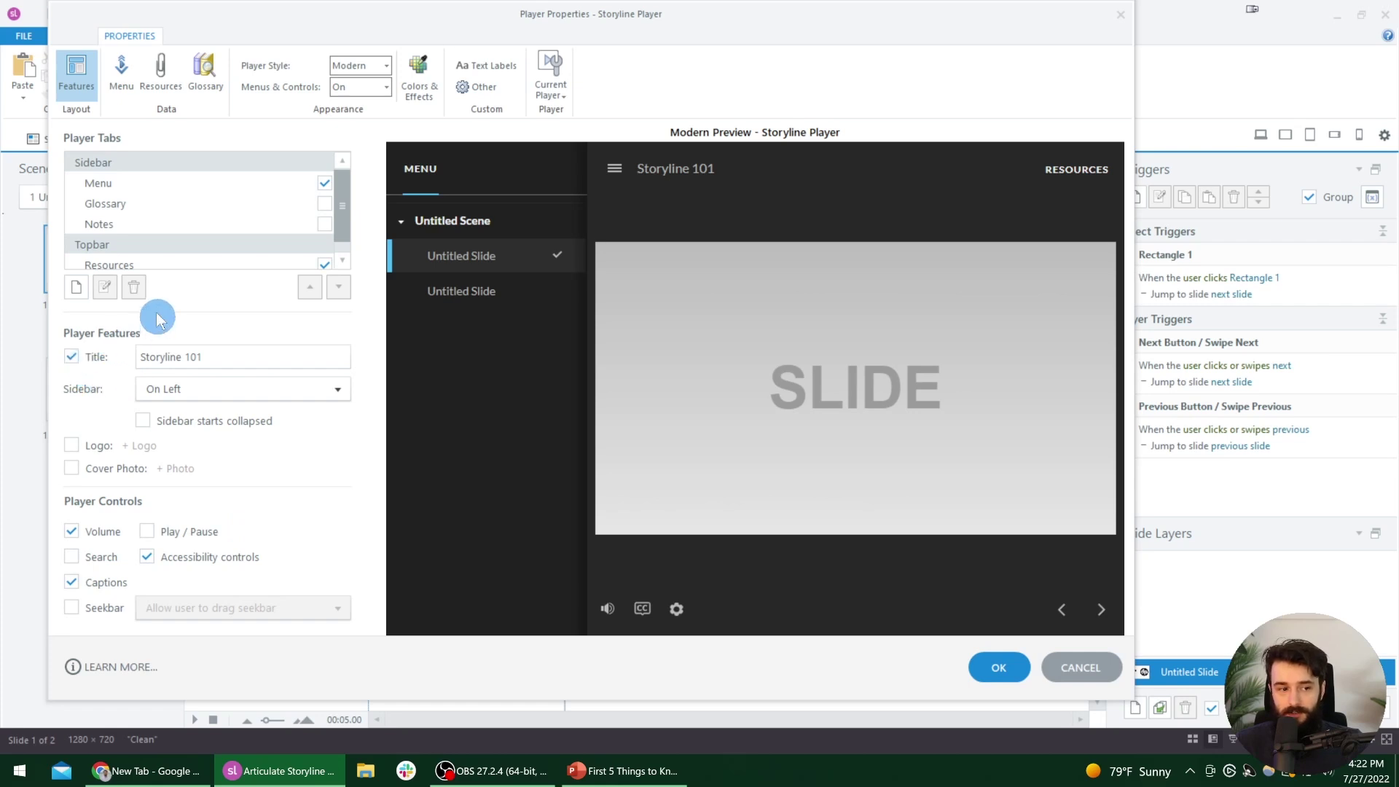
- Remove the sidebar menu and the course title from the player
click(325, 184)
click(325, 183)
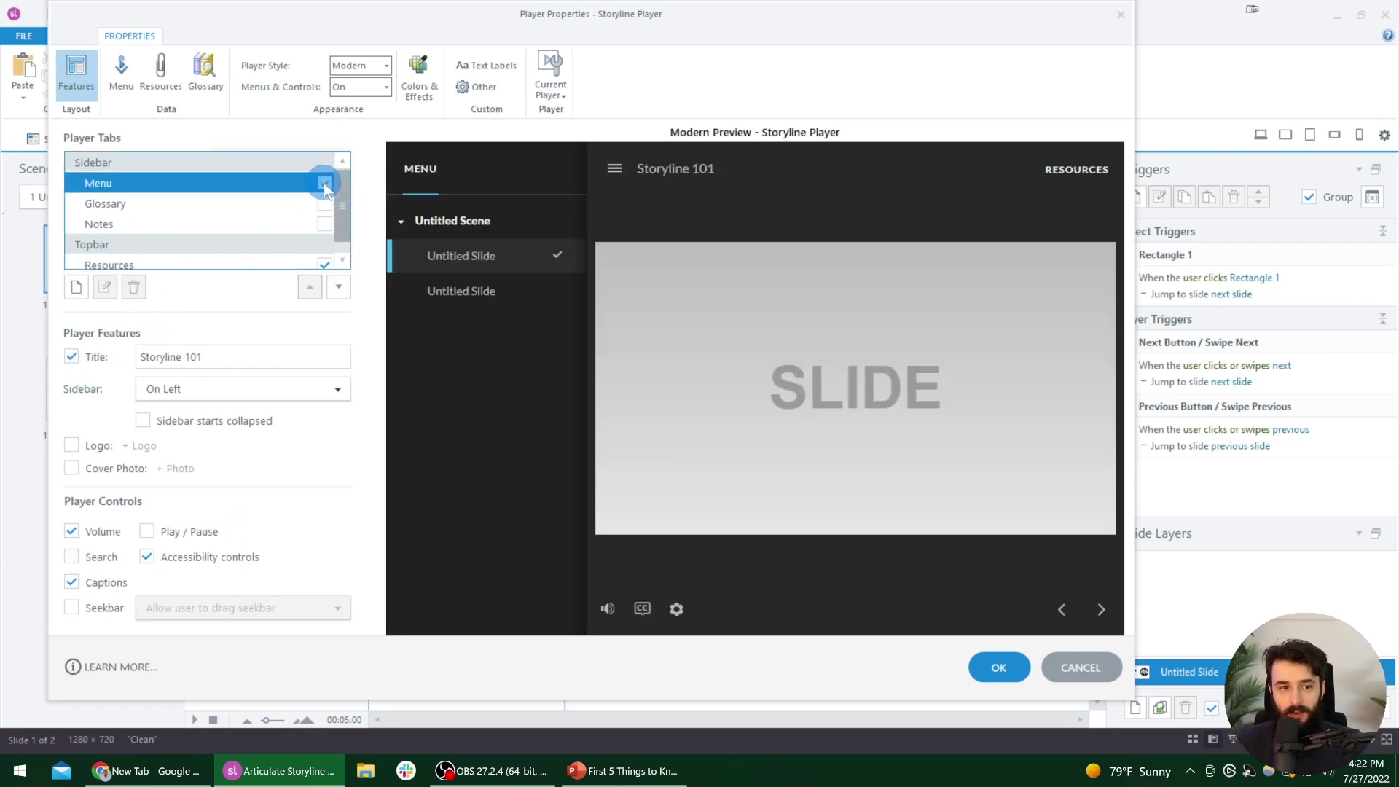
click(325, 183)
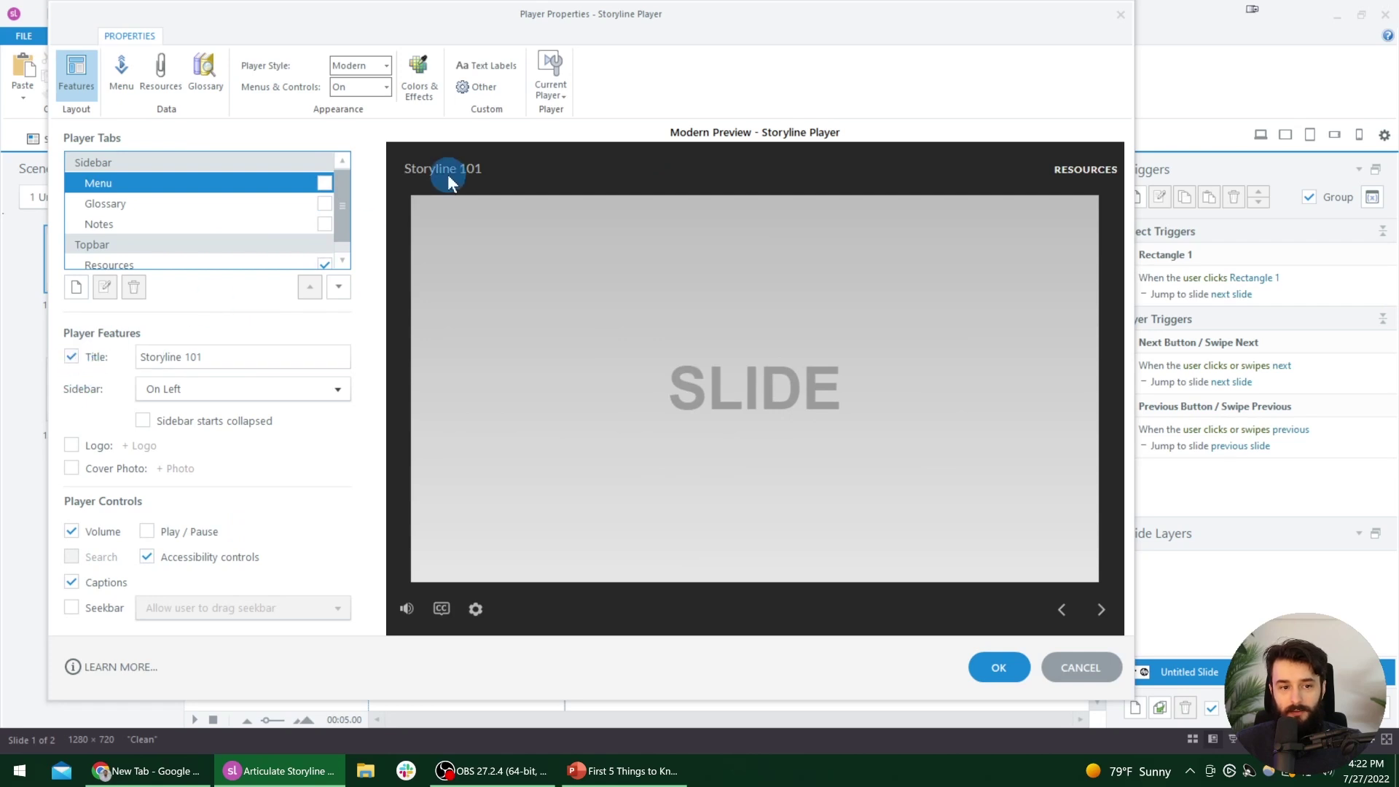
click(75, 359)
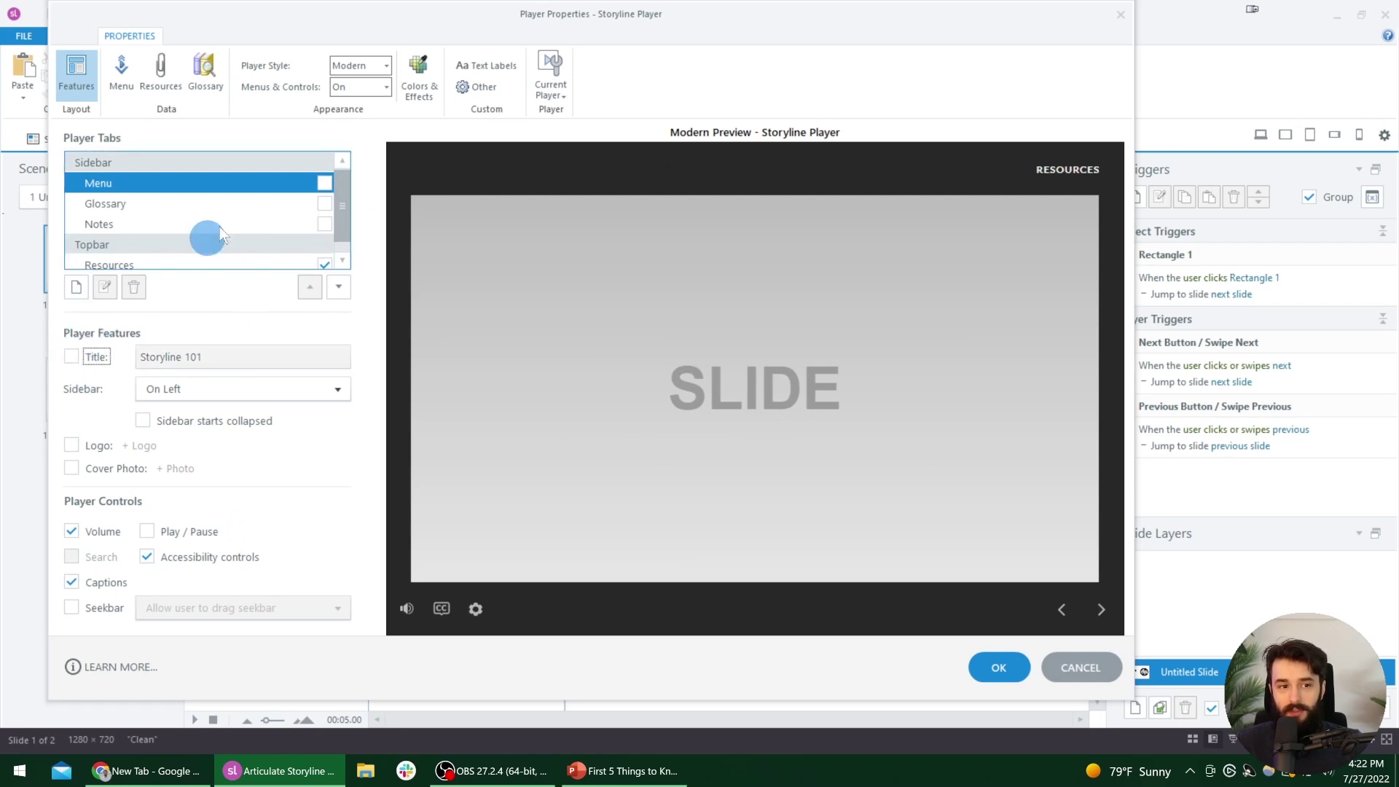
- Turn Menus & Controls off, choose the Light colour scheme, and save the player settings
click(356, 87)
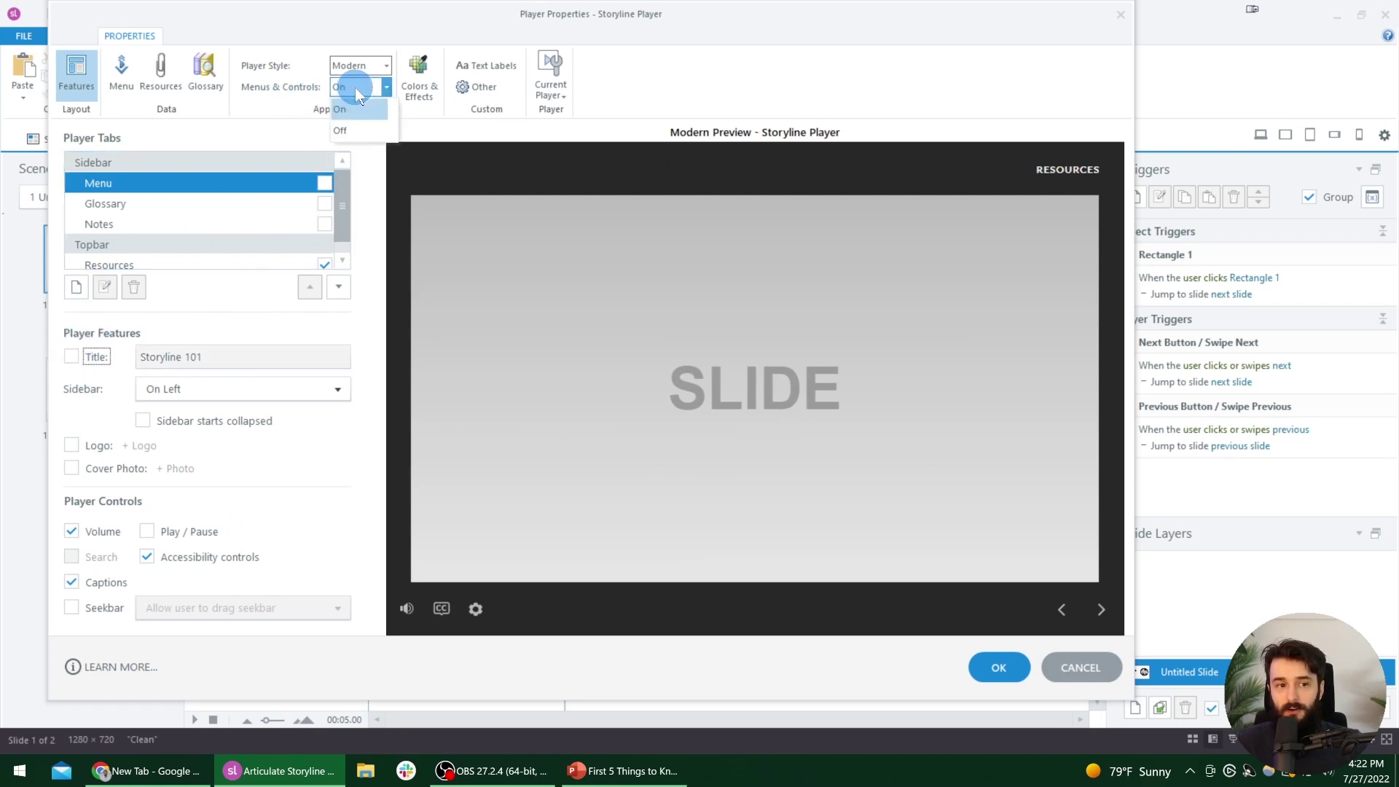
click(363, 130)
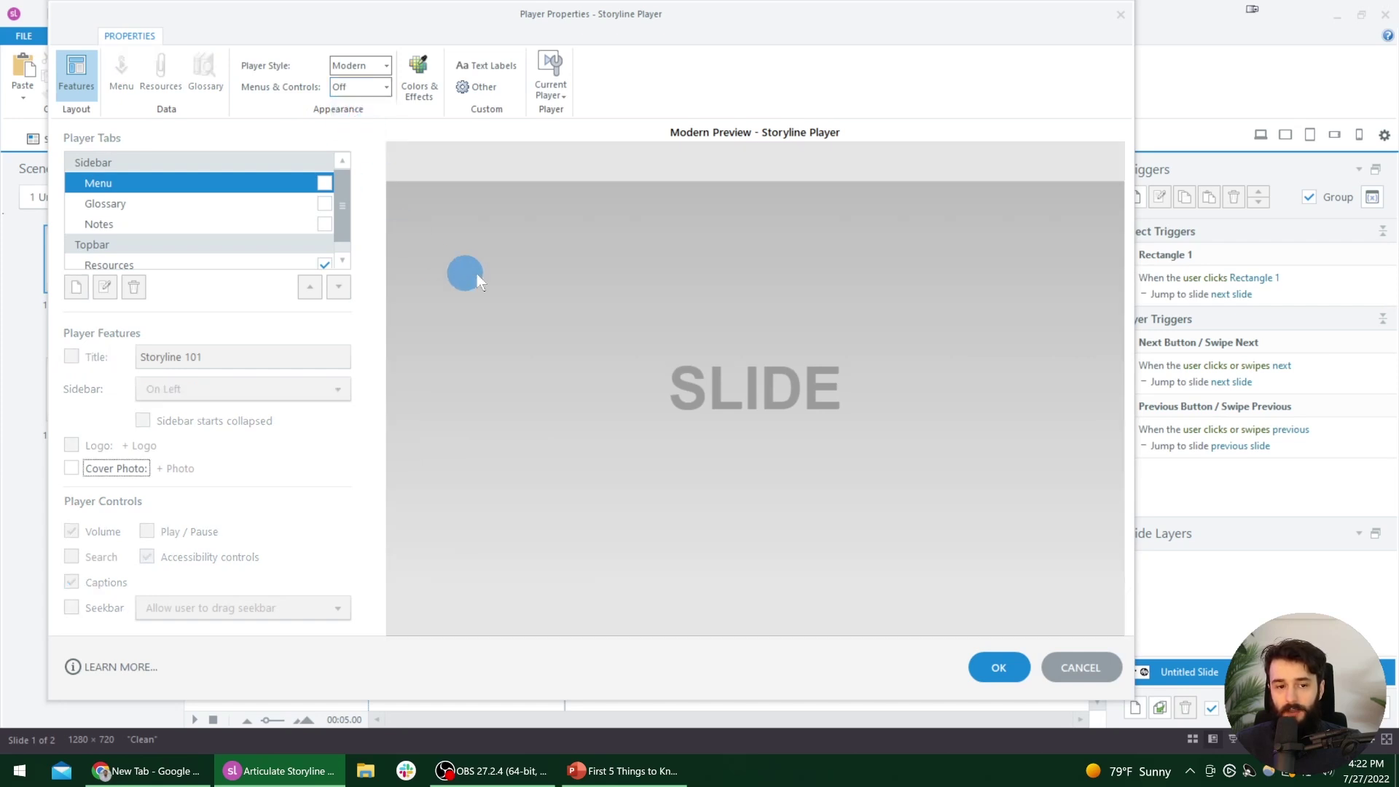
click(426, 82)
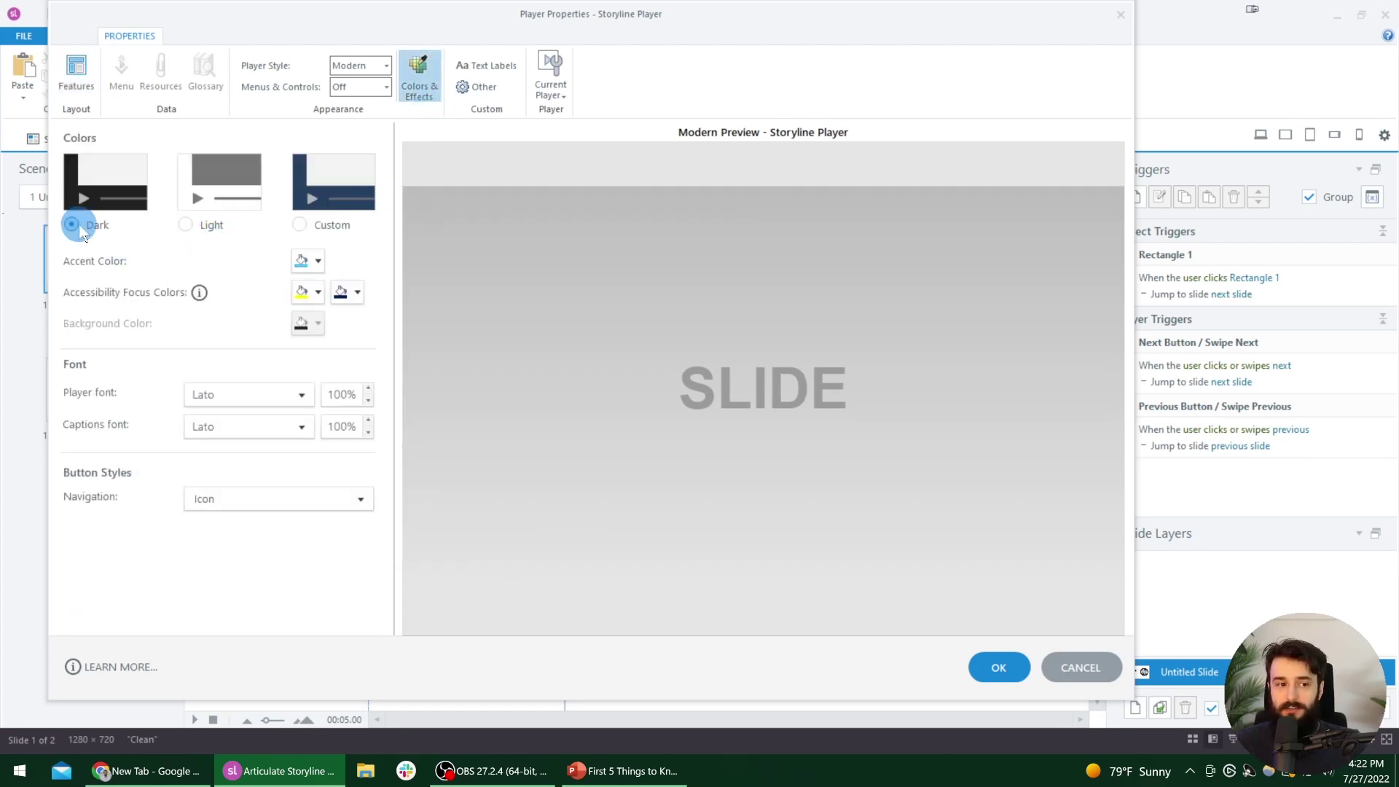
click(189, 229)
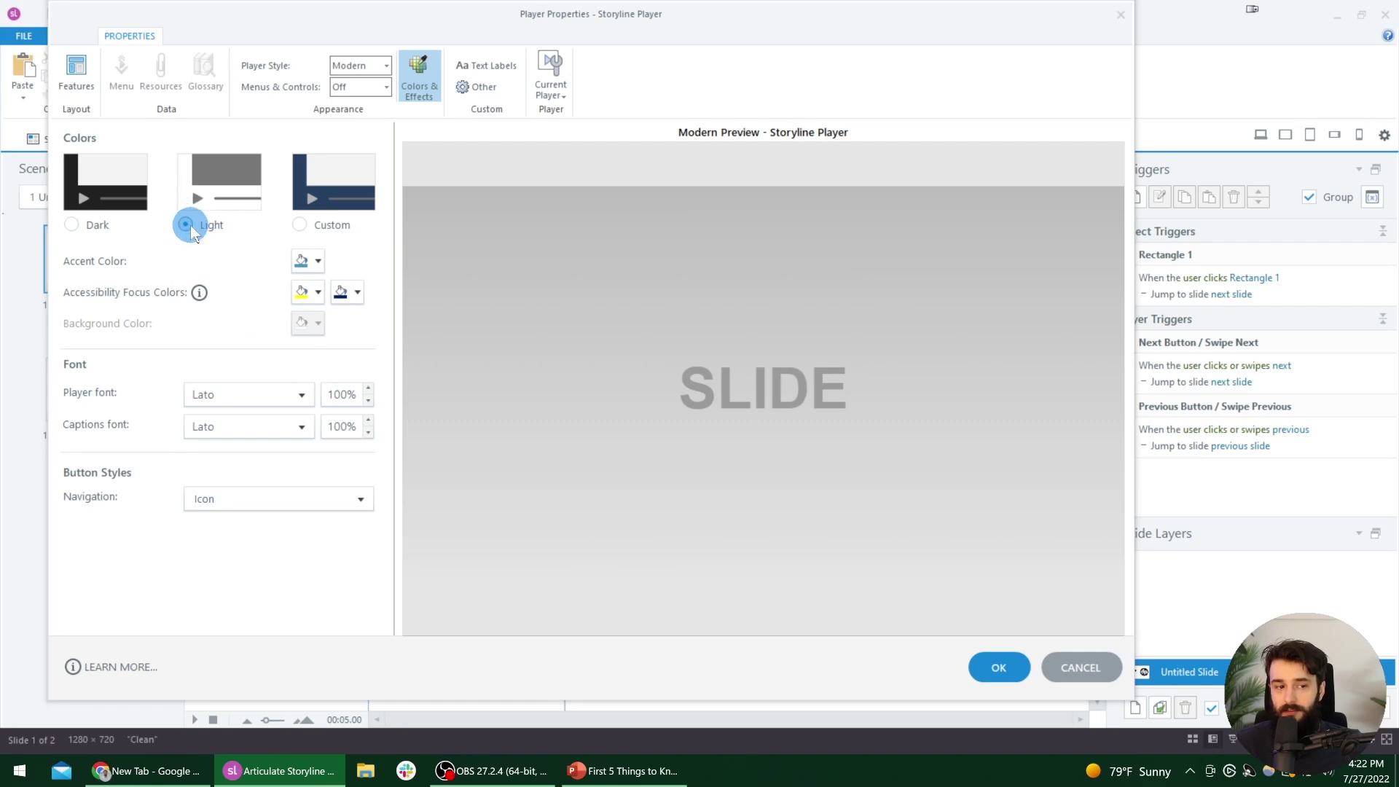
click(985, 668)
- Preview the course, confirm Get Started reaches the content slide, then close and reselect the button
click(992, 64)
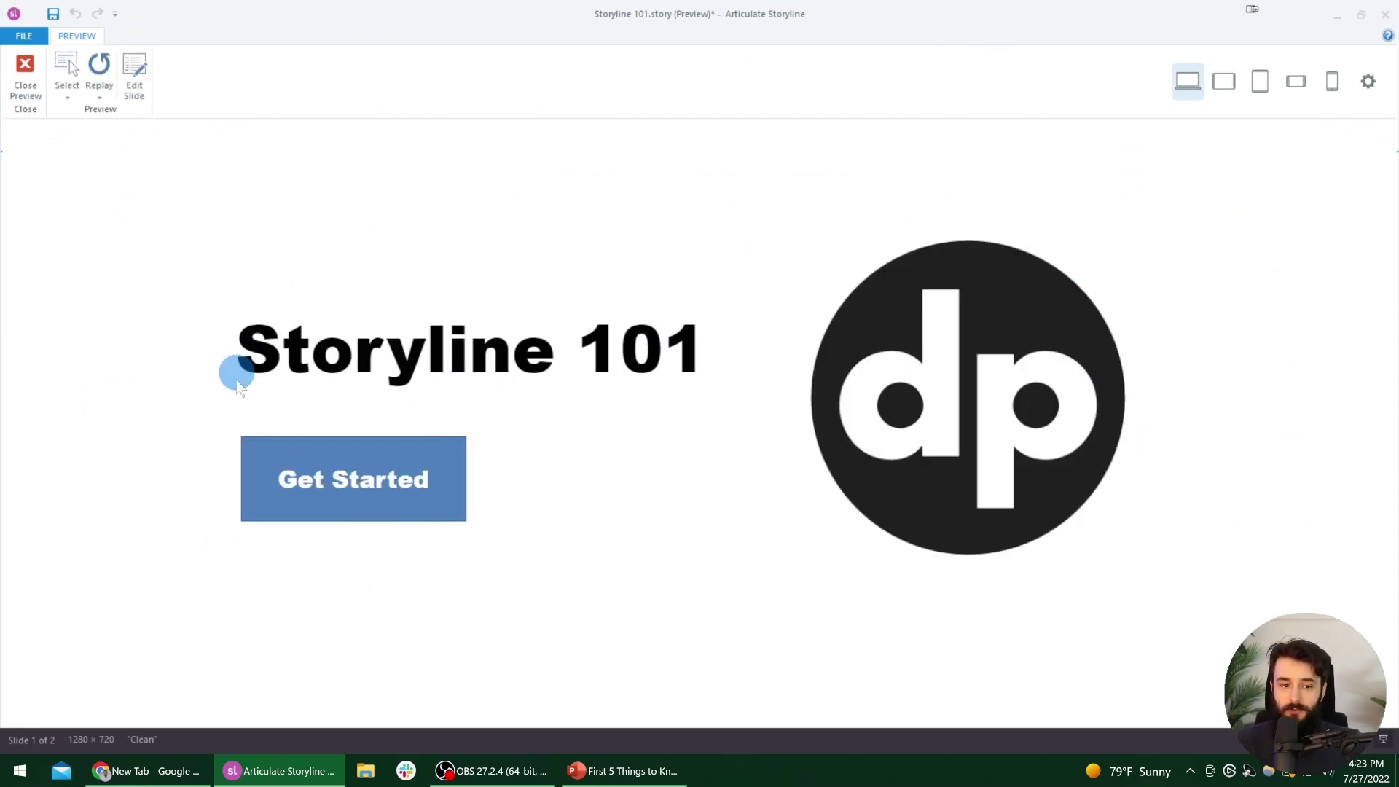
click(413, 457)
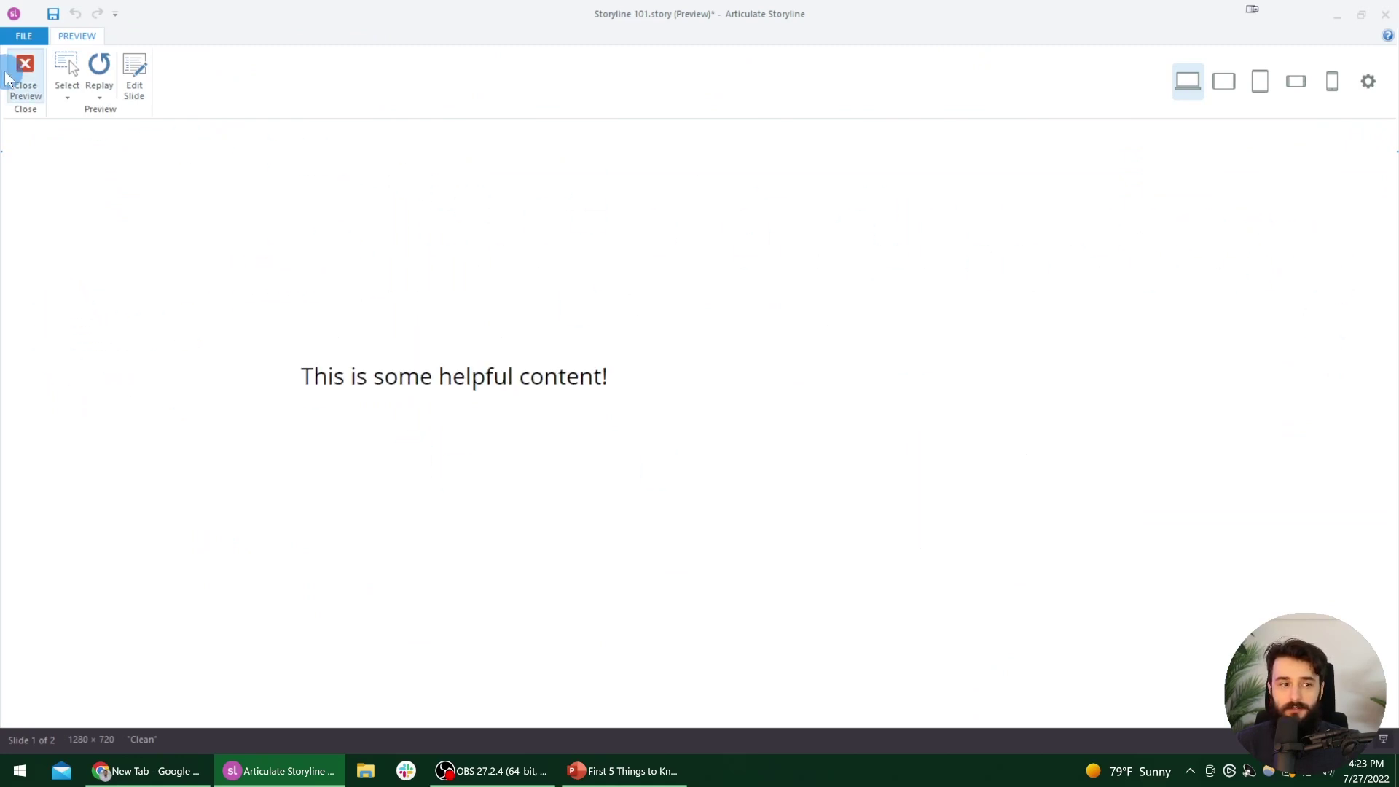
click(25, 87)
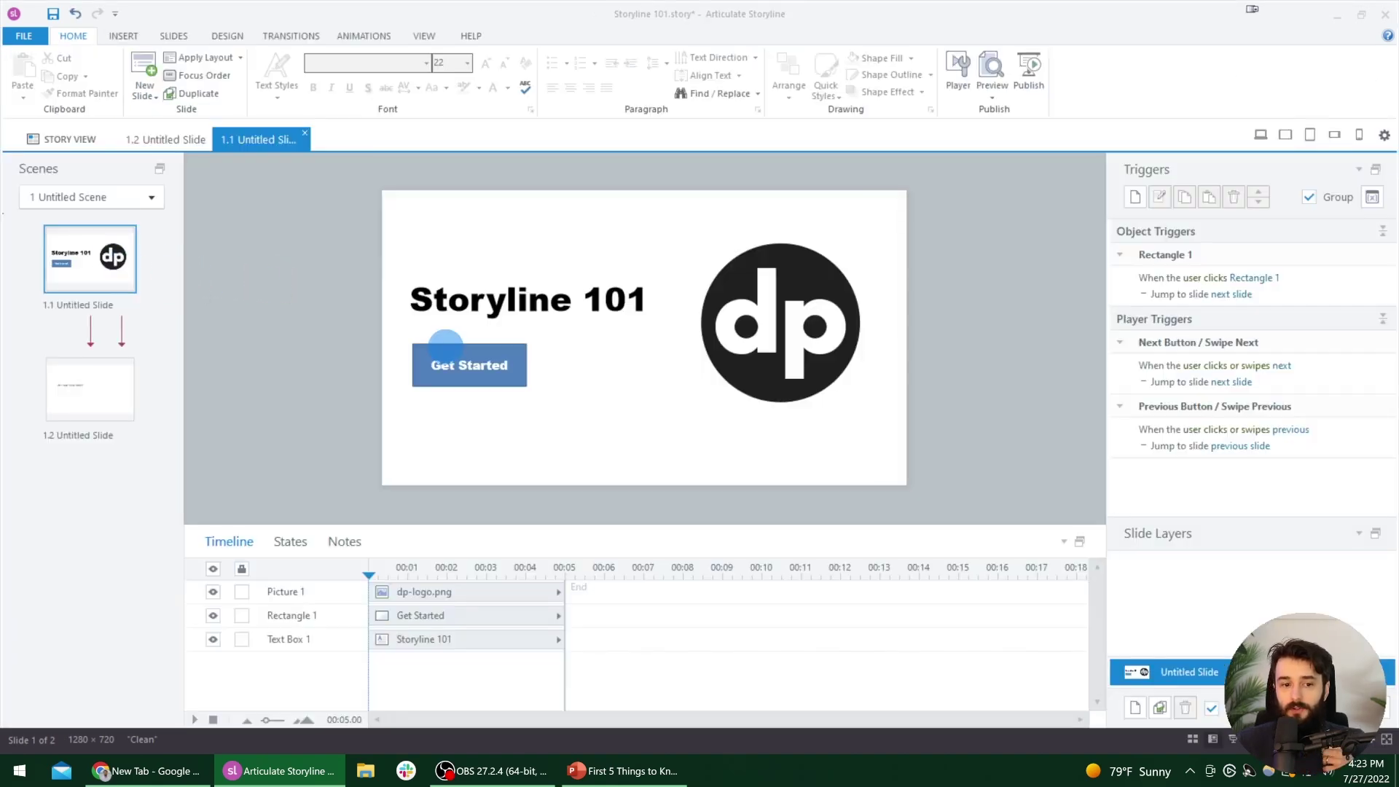
click(445, 345)
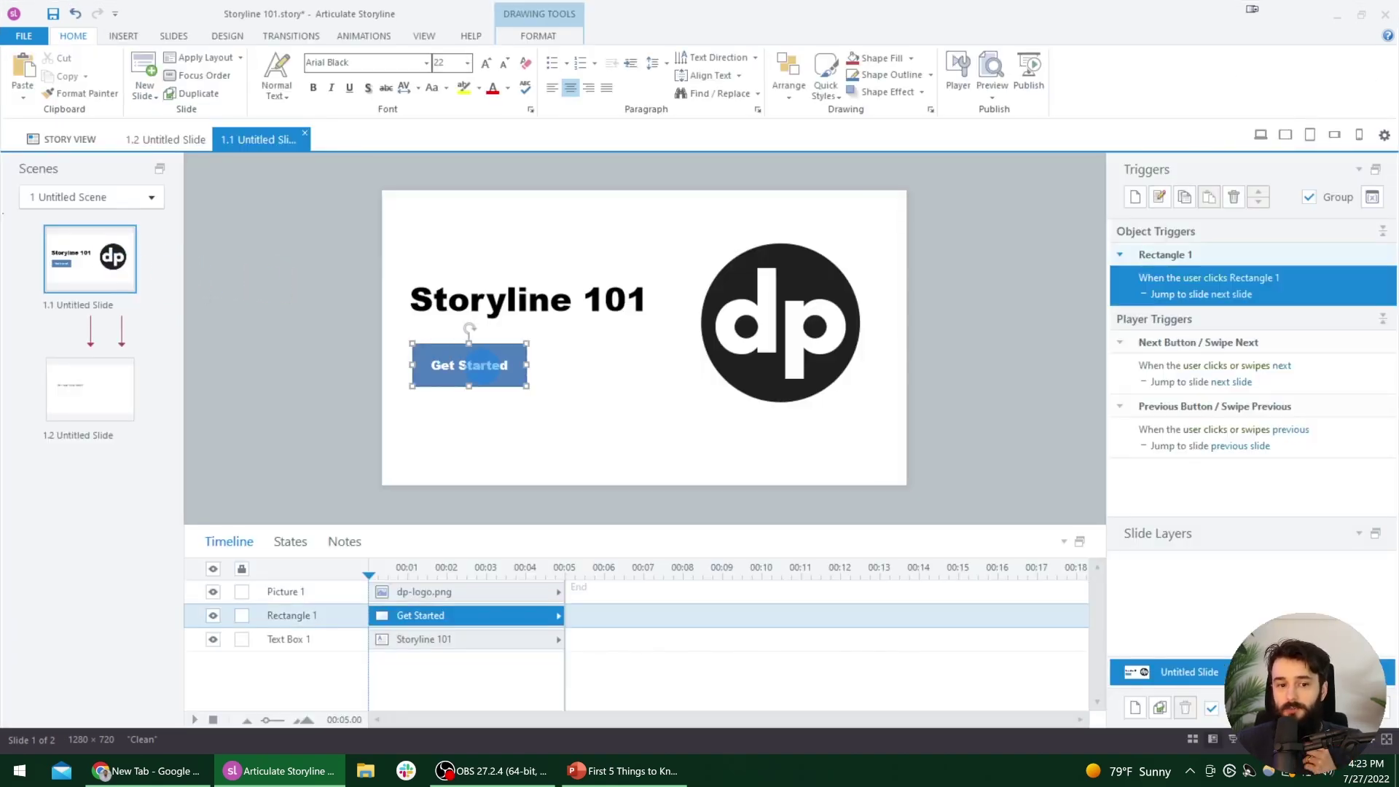